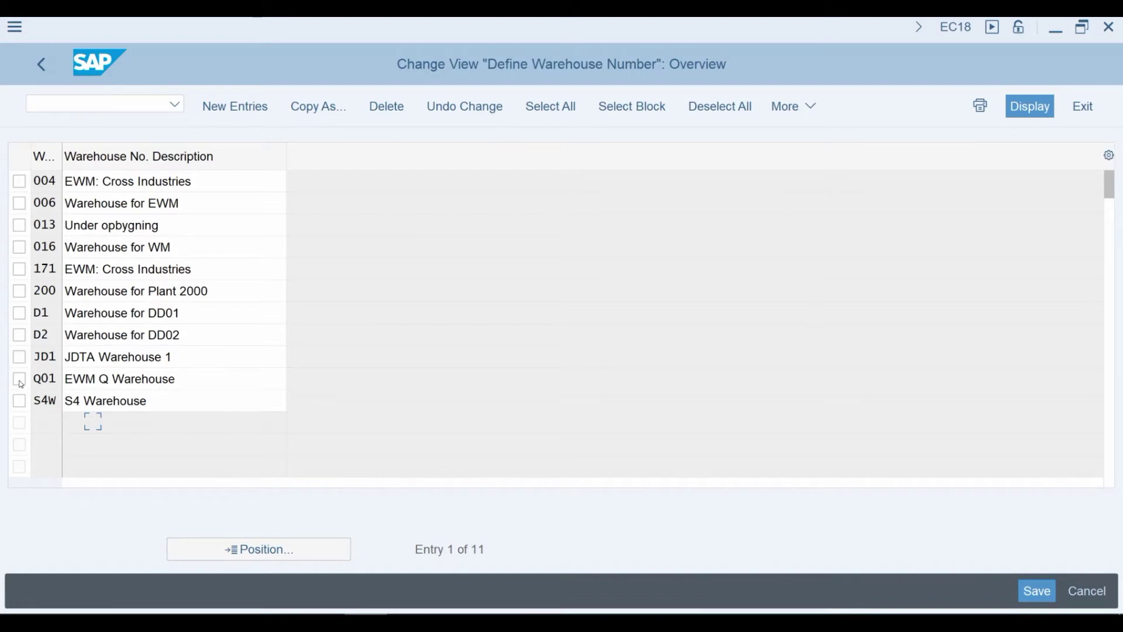
# Check the Q01 warehouse number definition and the blank form for new warehouse numbers, and return to the implementation guide.
pyautogui.click(188, 376)
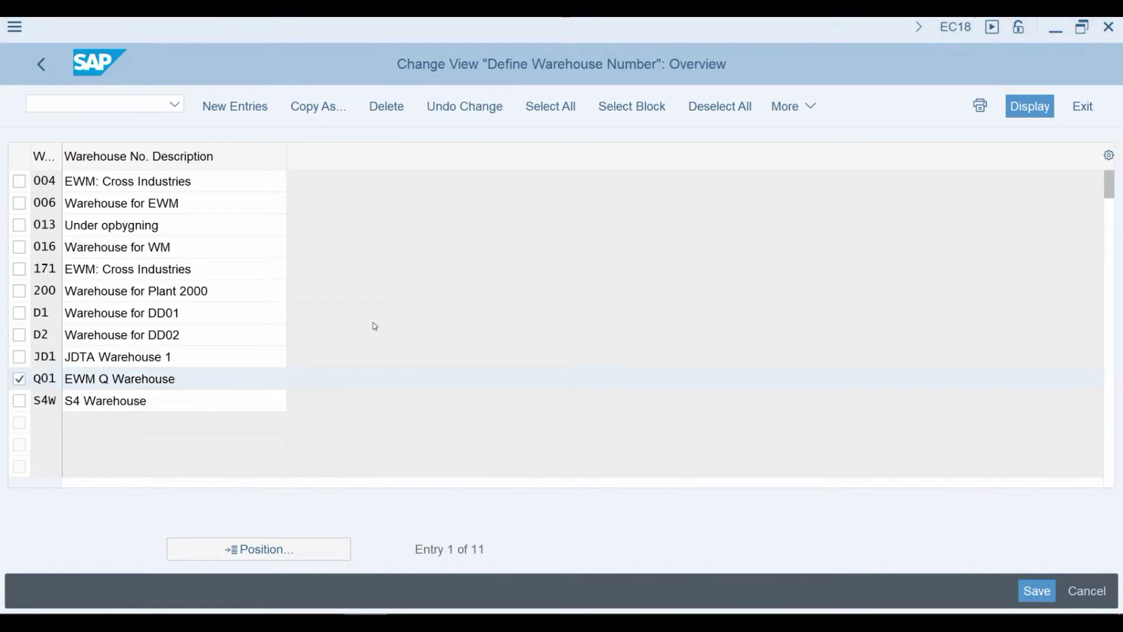
pyautogui.click(222, 375)
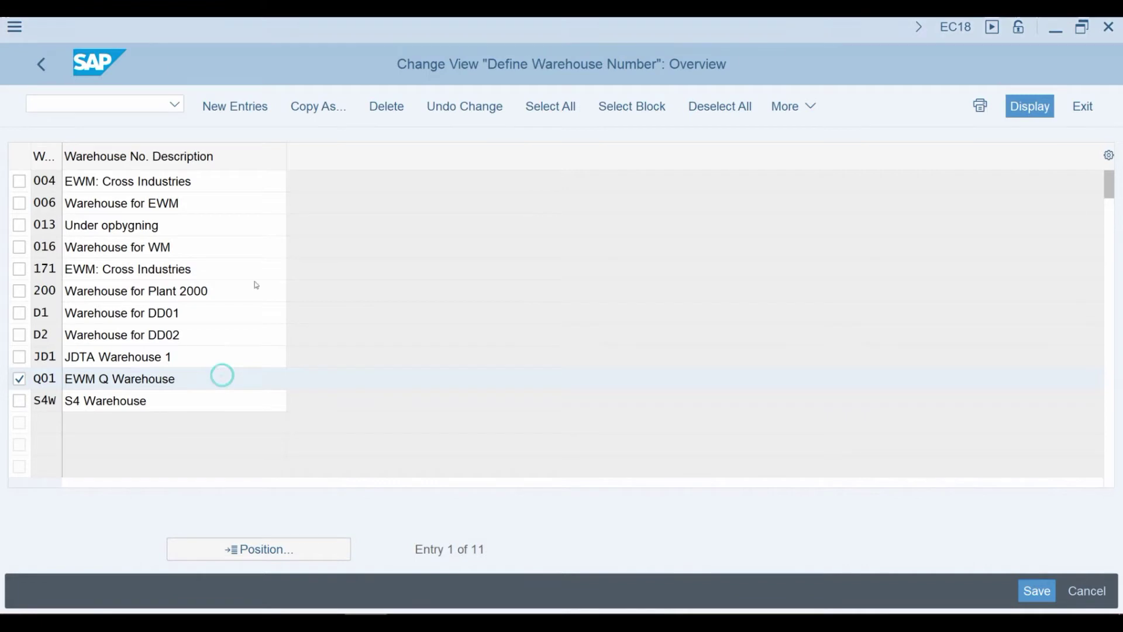
pyautogui.click(247, 111)
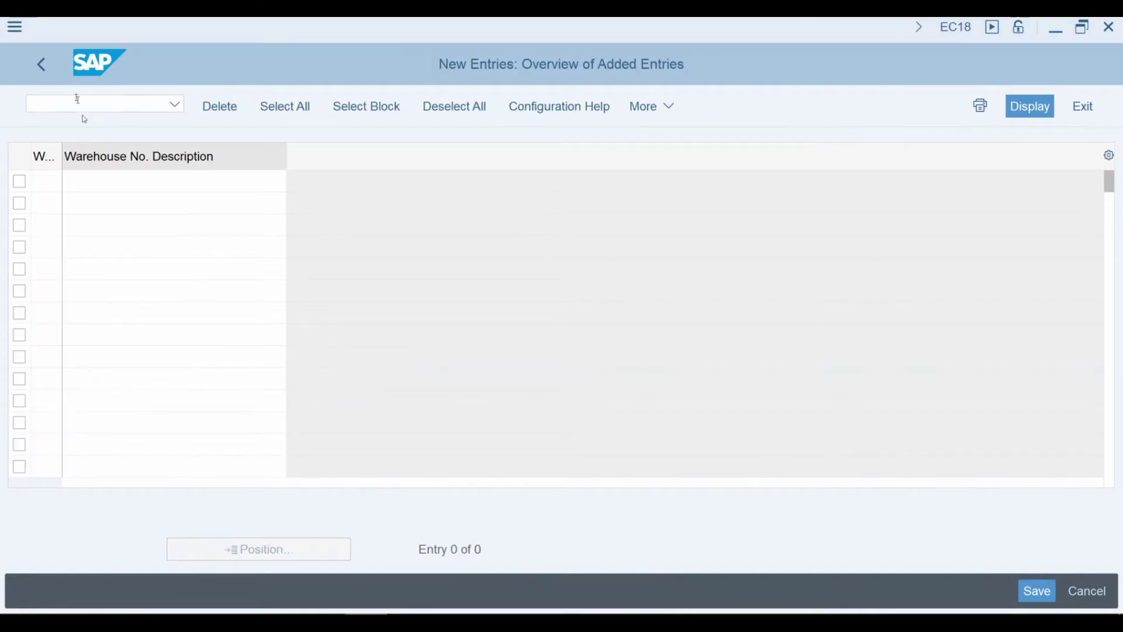
pyautogui.click(42, 68)
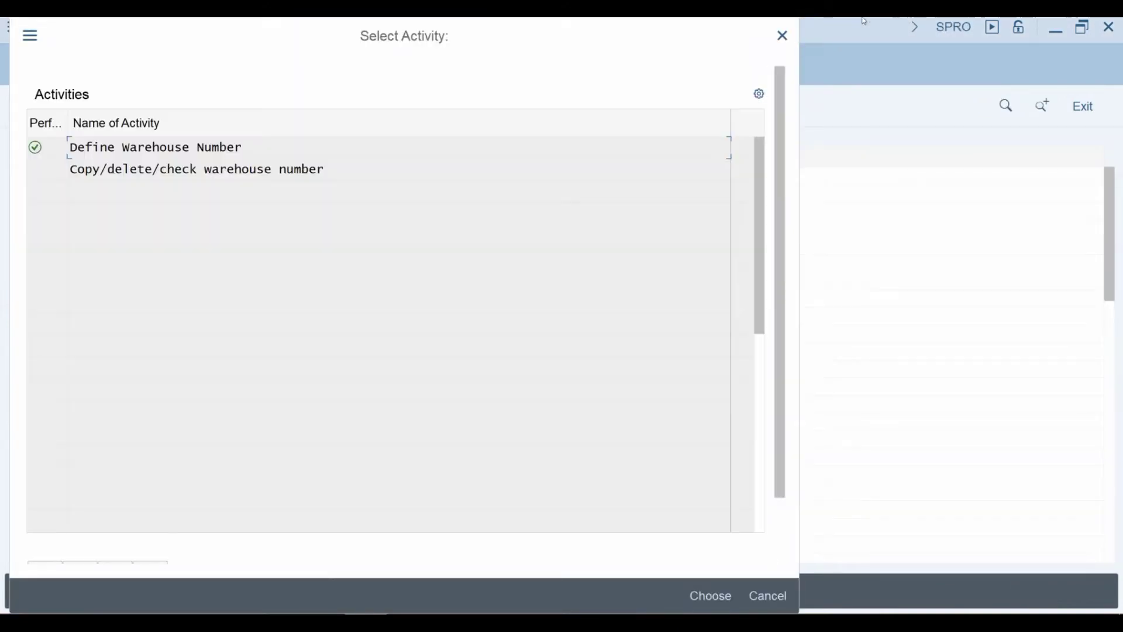
pyautogui.click(782, 36)
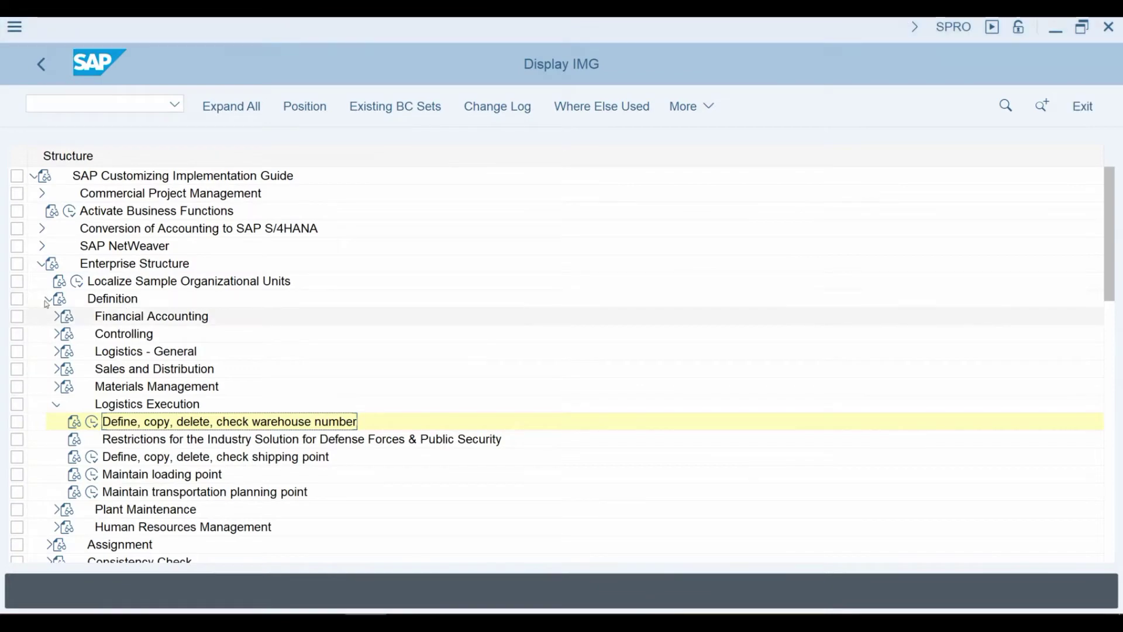
# Open the Logistics Execution assignment of warehouse numbers to plant and storage location, and select the QAFS, QPRD and QROD entries of plant 1710.
pyautogui.click(47, 301)
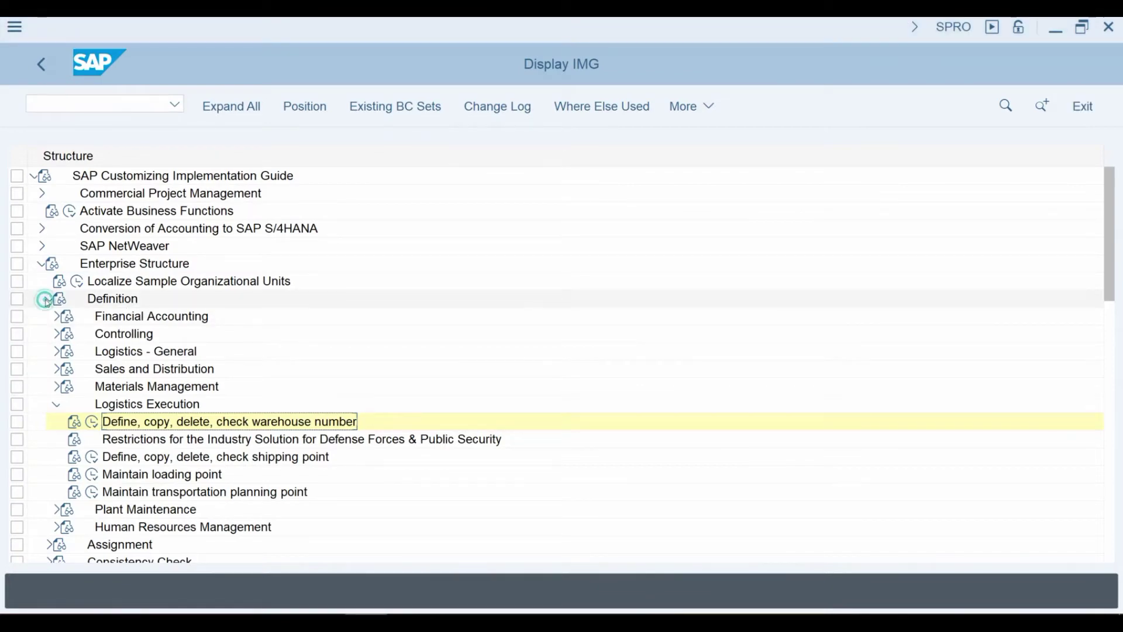
pyautogui.click(50, 316)
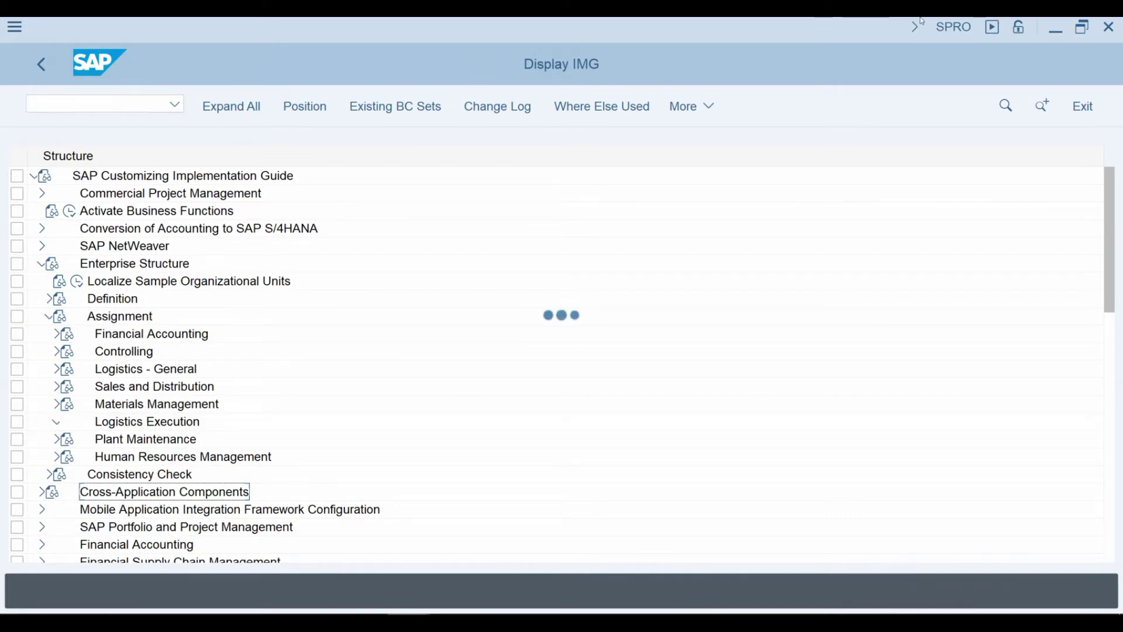
pyautogui.click(92, 439)
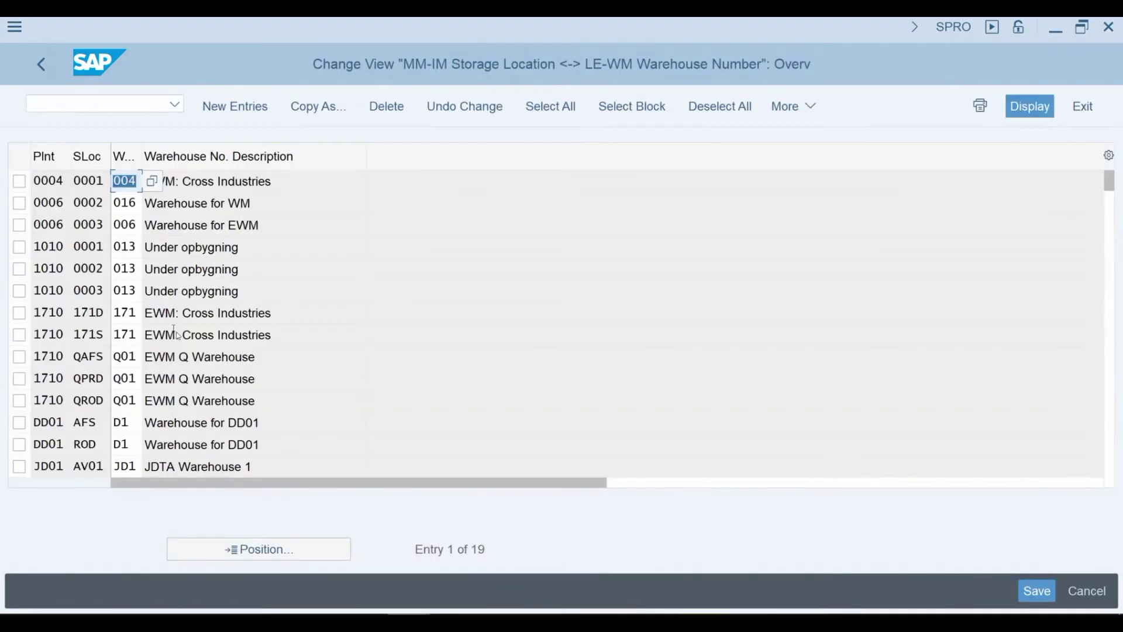
pyautogui.click(20, 357)
pyautogui.click(19, 378)
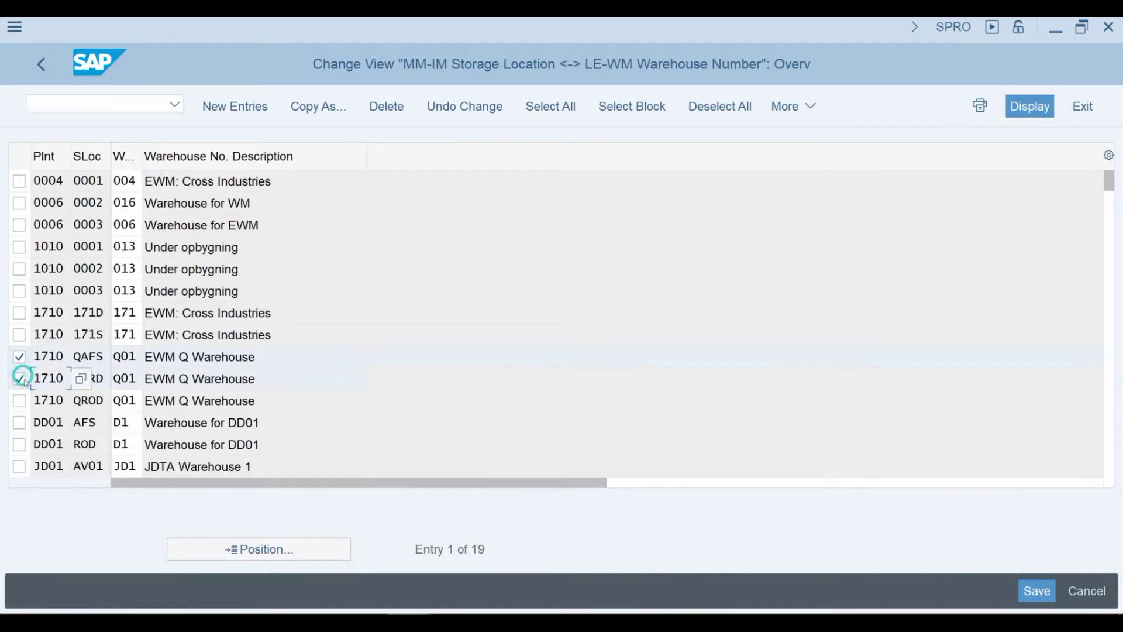
pyautogui.click(20, 400)
pyautogui.click(269, 398)
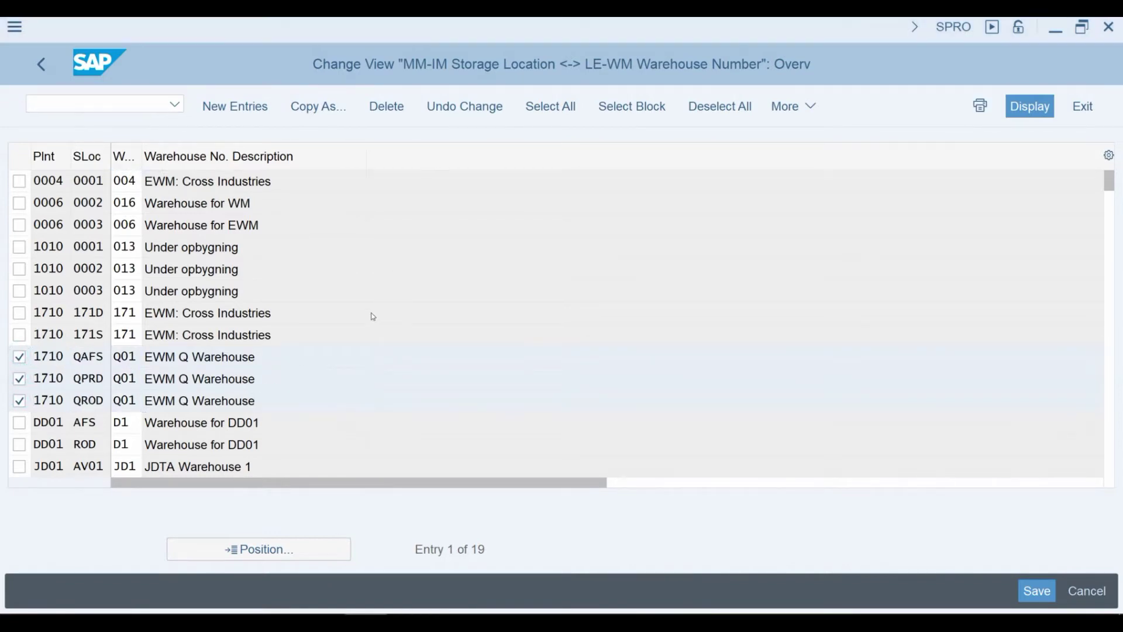
# Examine the plant, storage location and warehouse number values of the Q01 assignments, and return to the implementation guide.
pyautogui.click(133, 310)
pyautogui.click(139, 332)
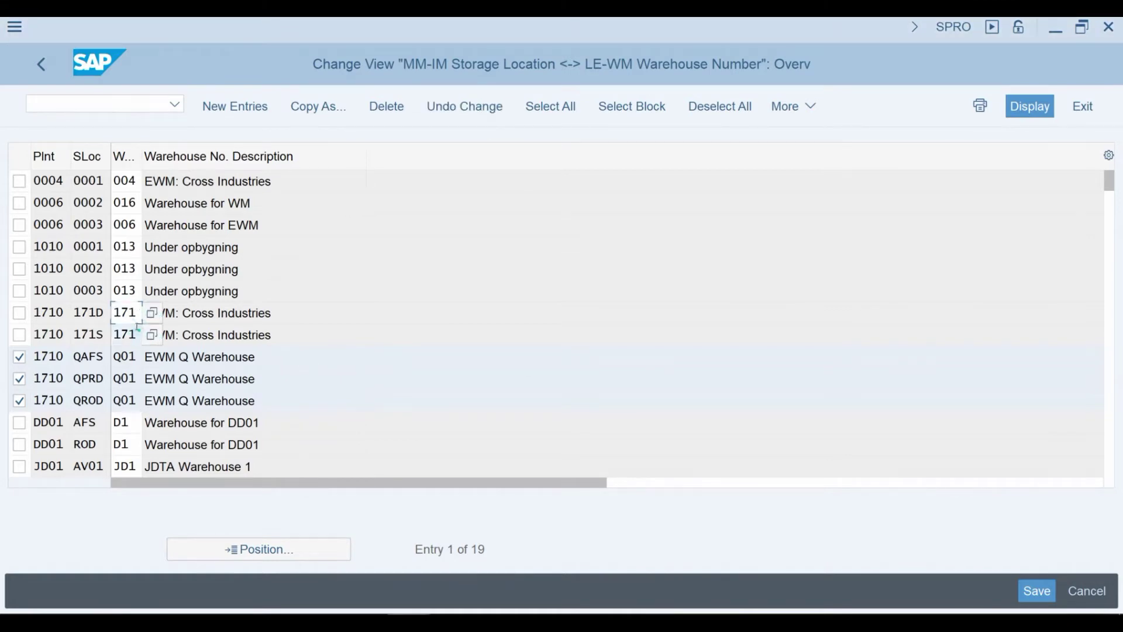
pyautogui.click(138, 355)
pyautogui.click(50, 356)
pyautogui.doubleClick(49, 356)
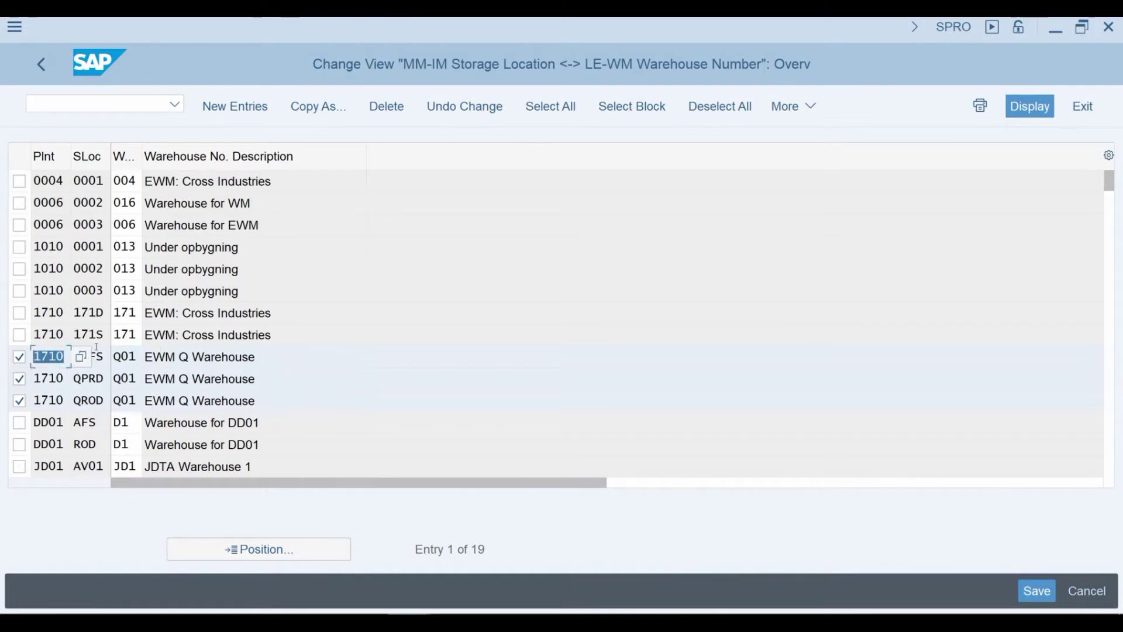
pyautogui.click(97, 355)
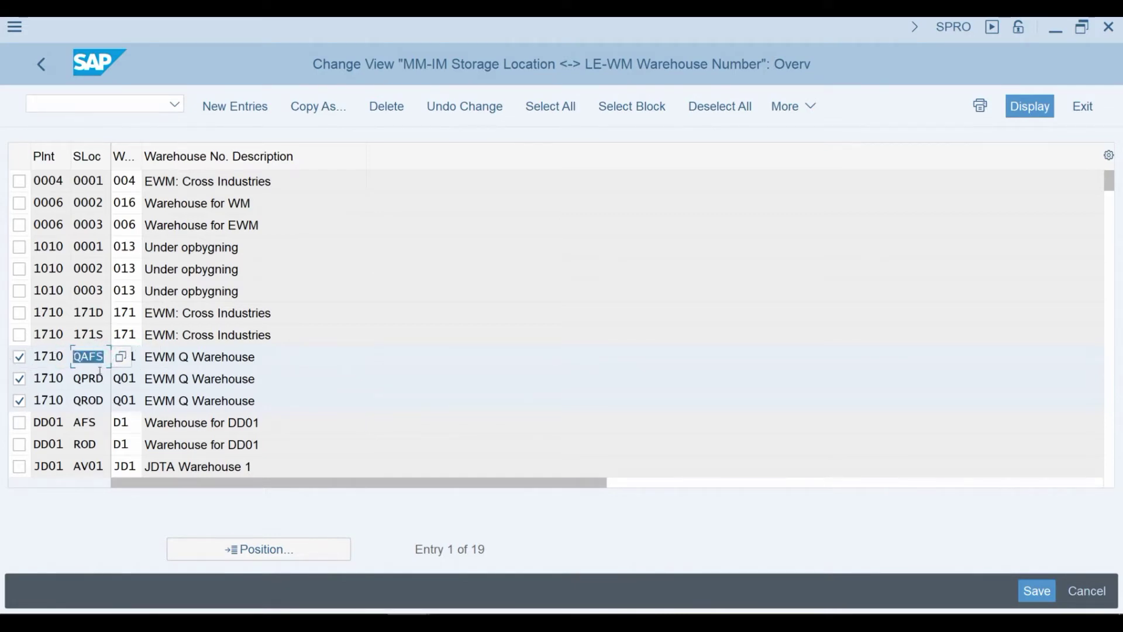
pyautogui.press('Down')
pyautogui.click(135, 355)
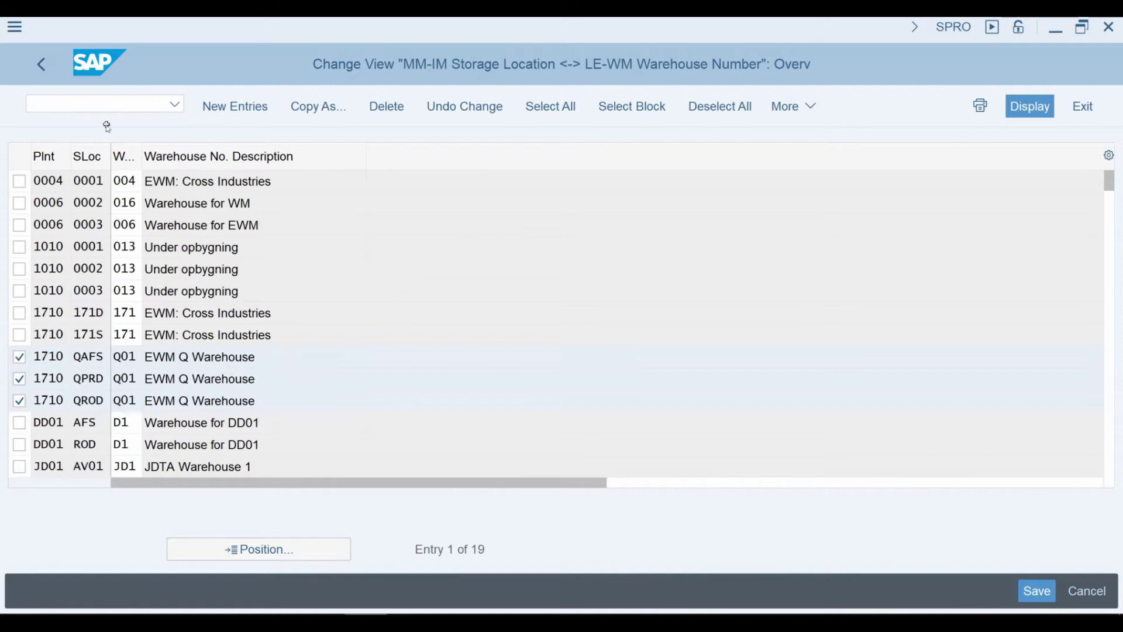
pyautogui.click(40, 69)
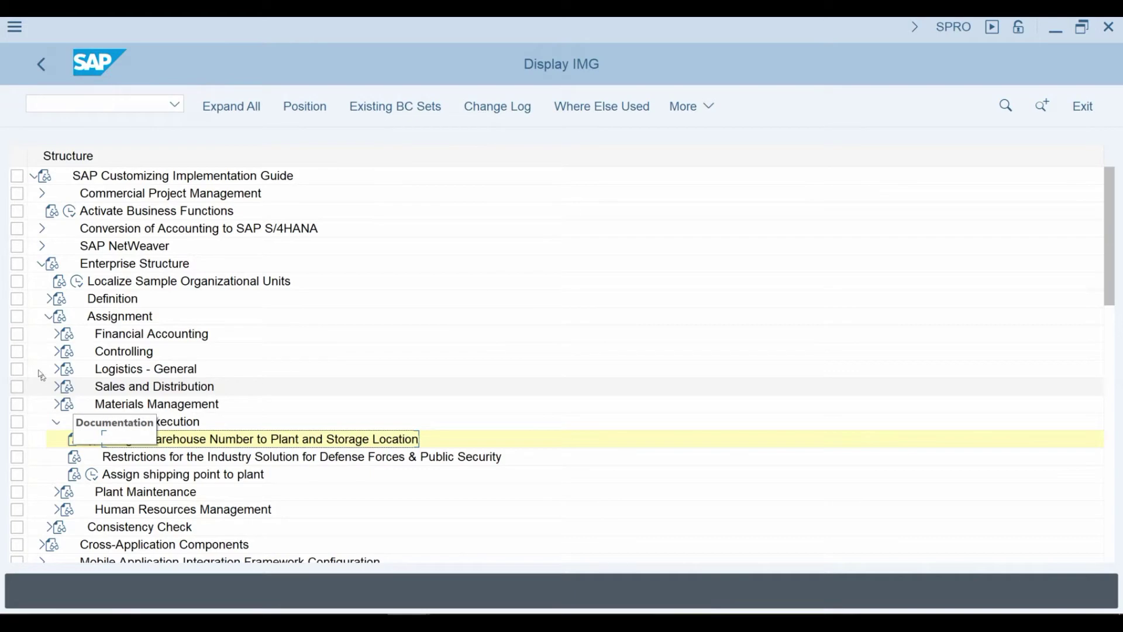
# Review the Logistics - General assignment of plant 1710 (Plant 1 US) to its company code, and return to the guide.
pyautogui.click(56, 369)
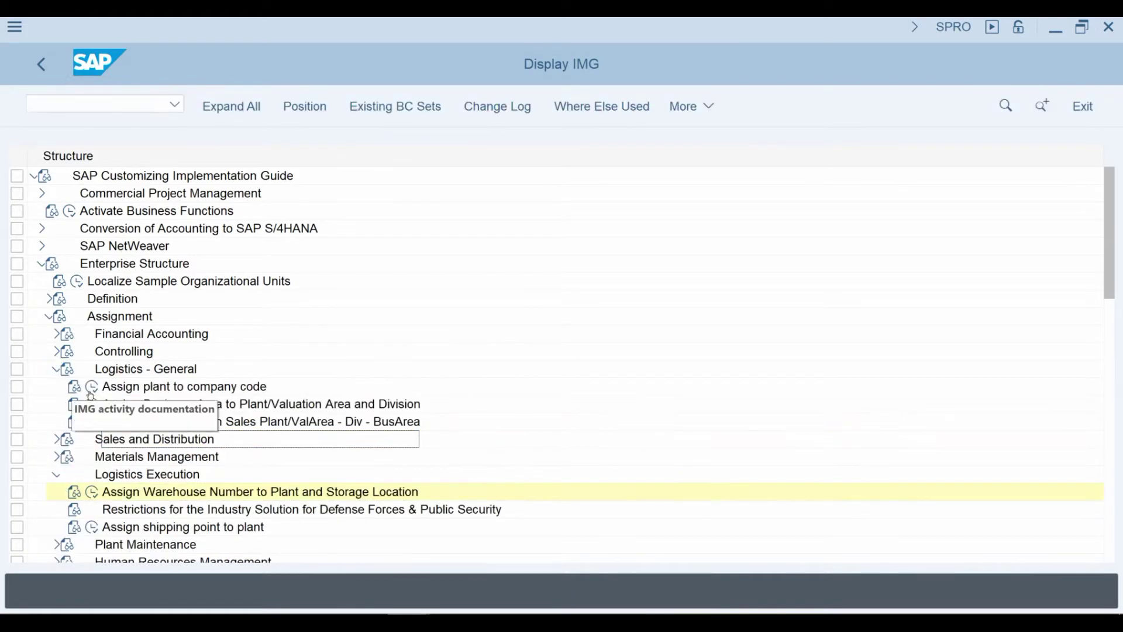
pyautogui.click(92, 388)
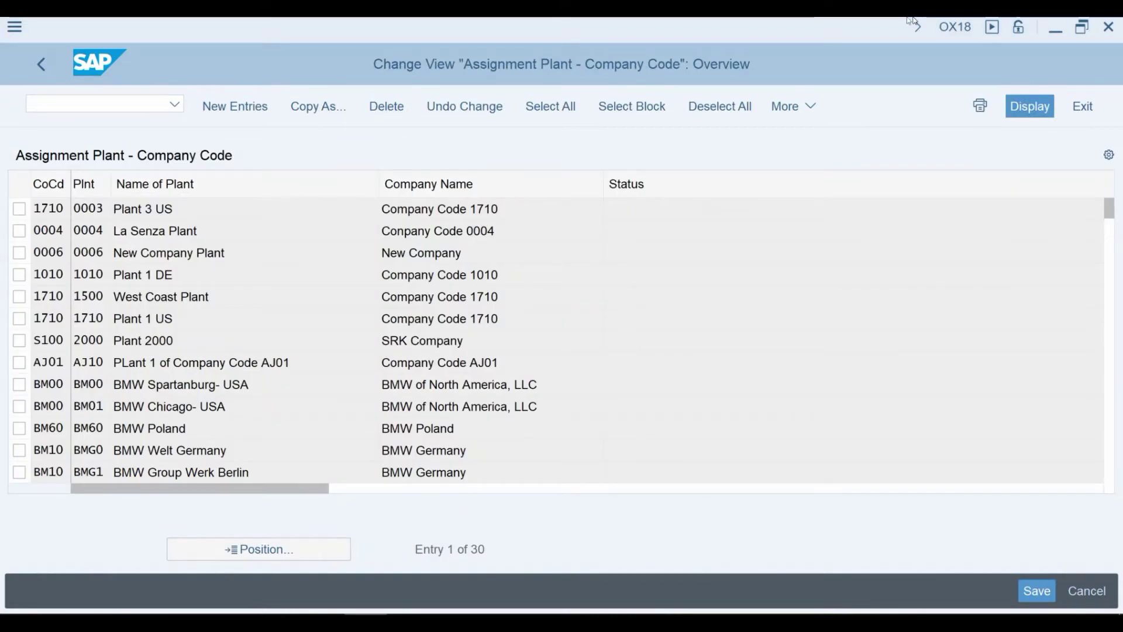
pyautogui.click(19, 319)
pyautogui.click(104, 319)
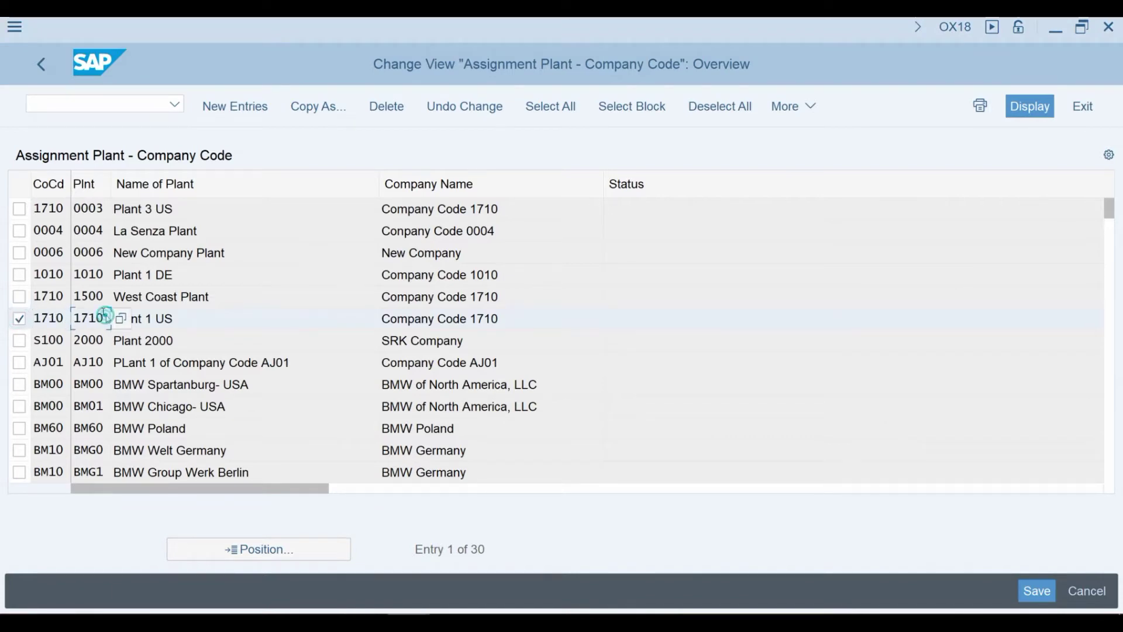
pyautogui.doubleClick(56, 320)
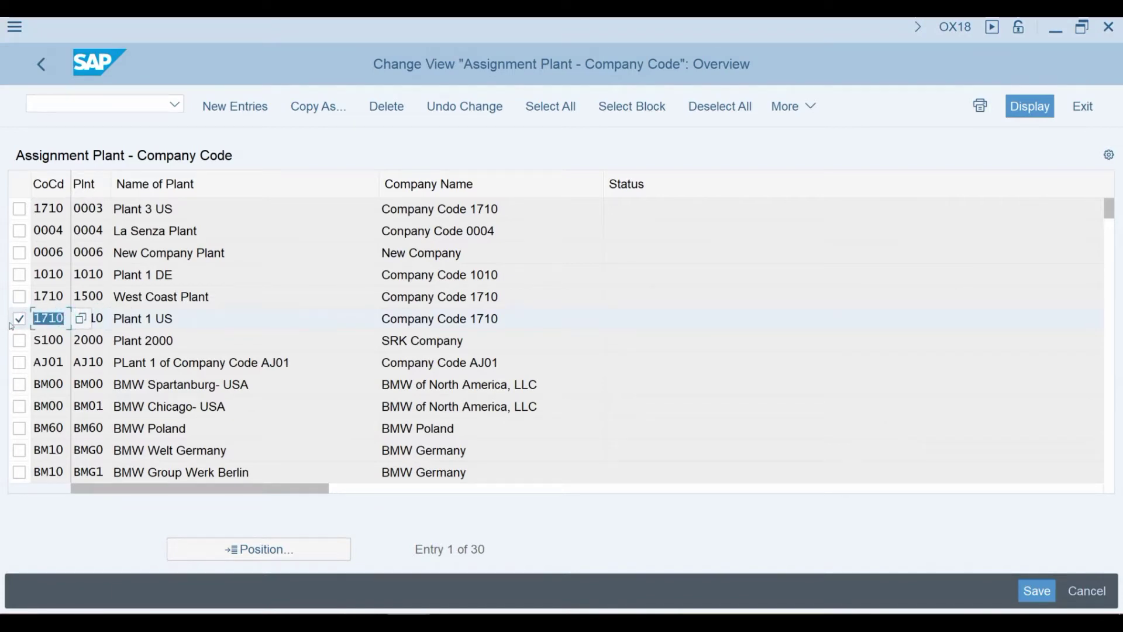
pyautogui.click(104, 320)
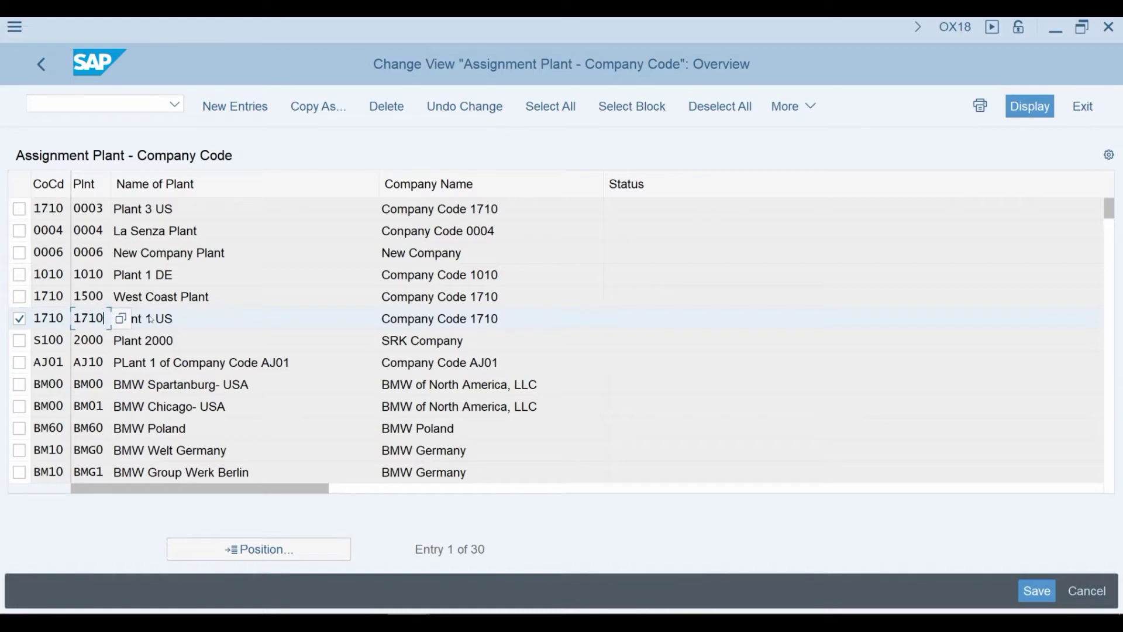
pyautogui.click(198, 318)
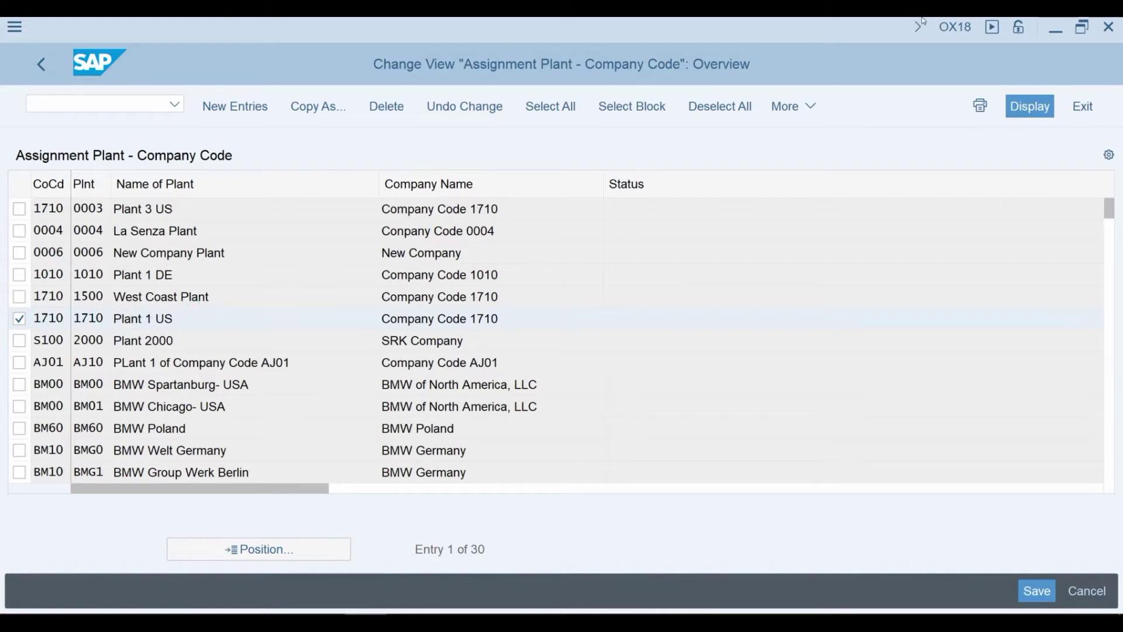
pyautogui.click(38, 68)
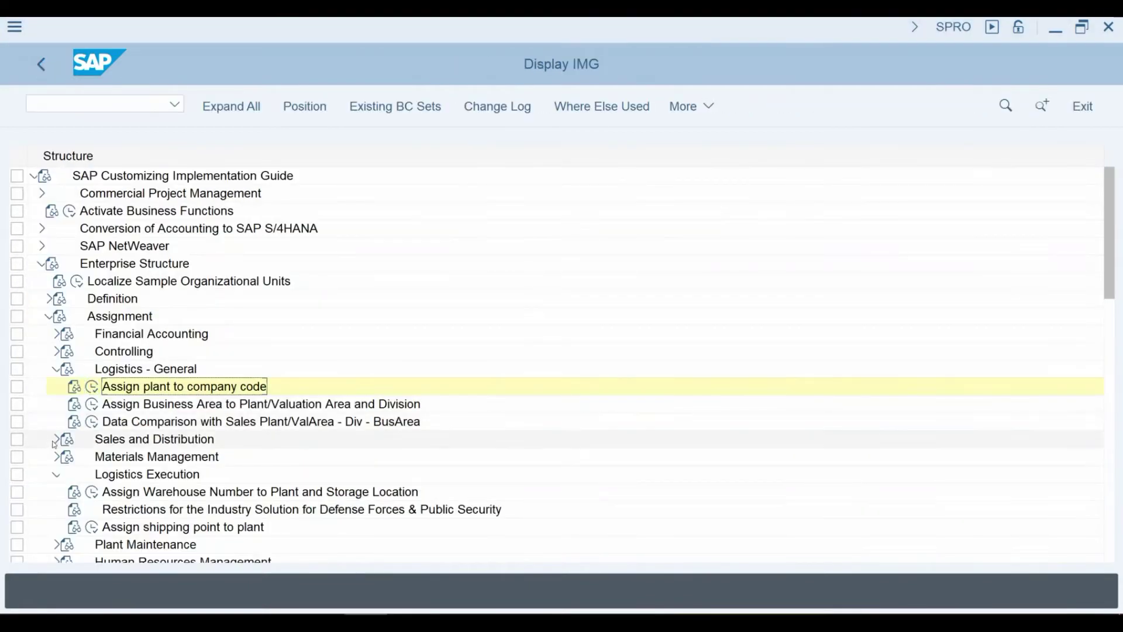
# Review the sales area setup for sales organization 1710, distribution channel 10 and division 00, and return to the guide.
pyautogui.click(55, 439)
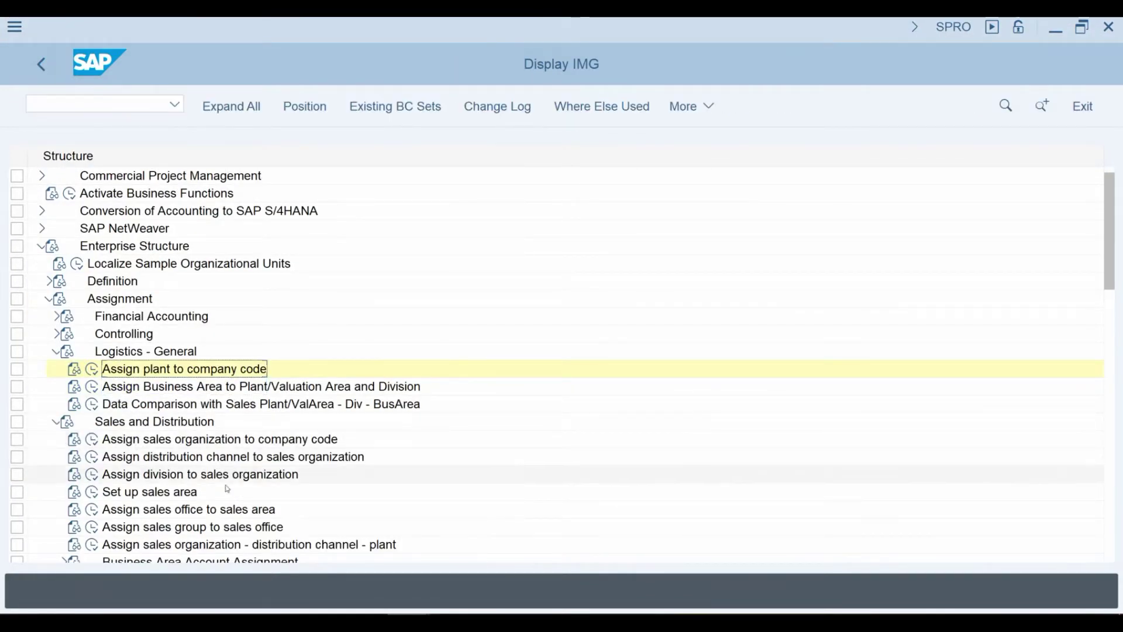
pyautogui.click(89, 493)
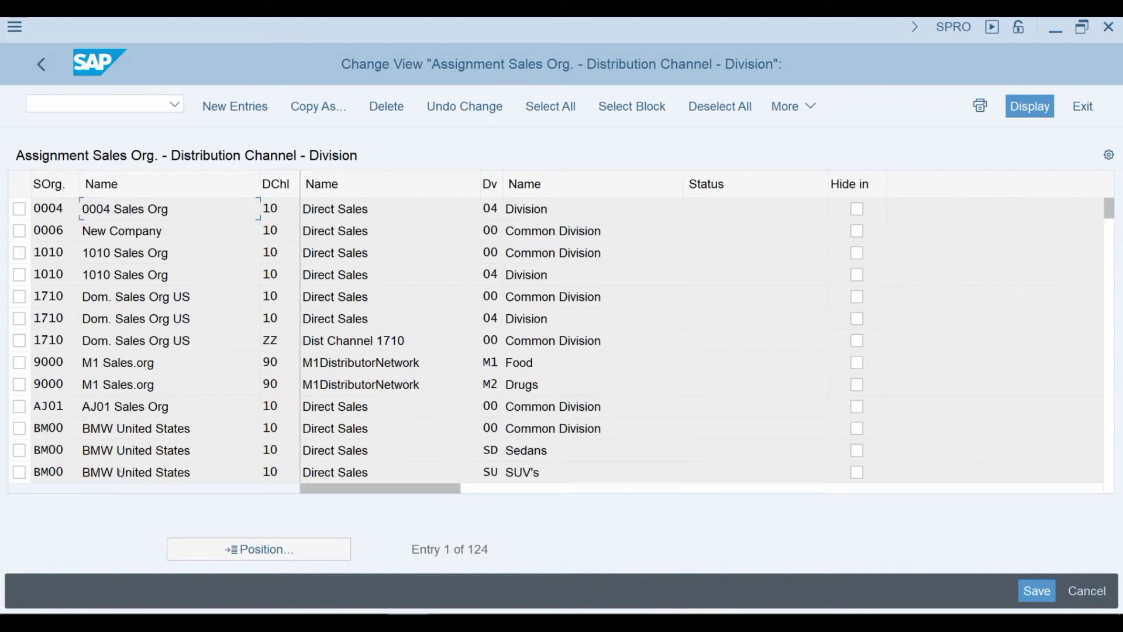
pyautogui.click(20, 297)
pyautogui.click(41, 64)
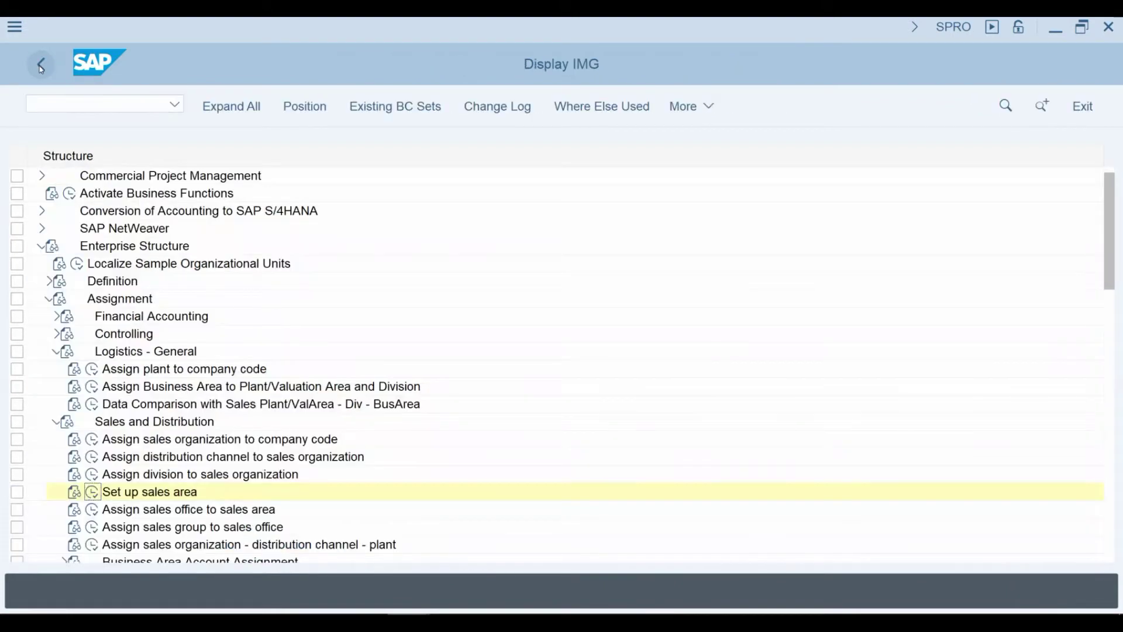
# Review the assignment of sales organization 1710 and distribution channel 10 to plant 1710, and return to the guide.
pyautogui.click(92, 545)
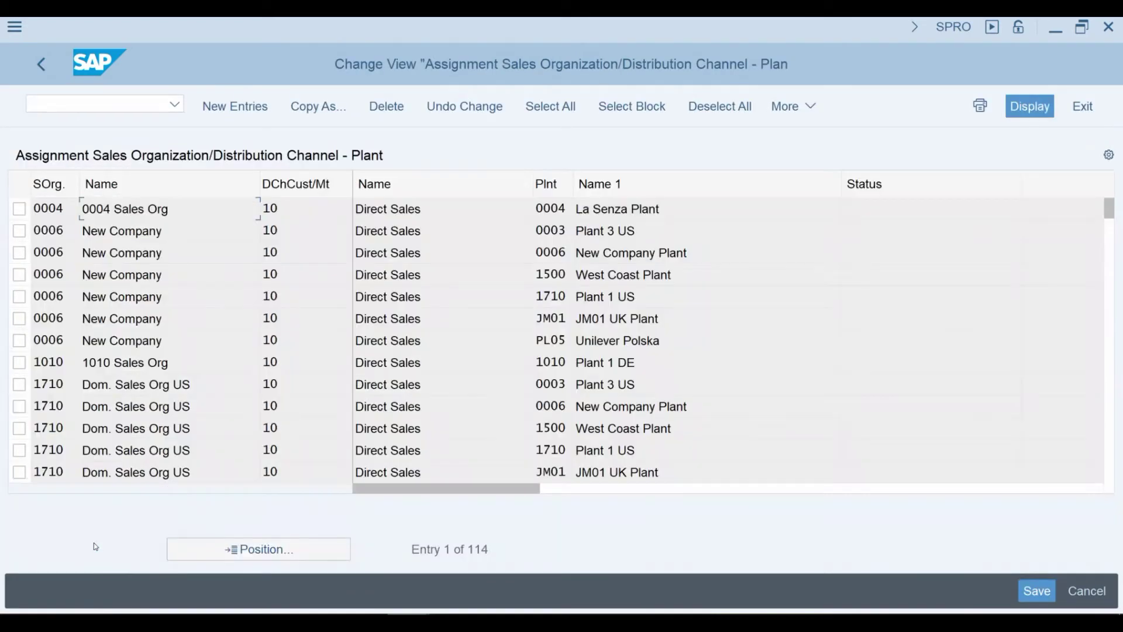
pyautogui.click(19, 450)
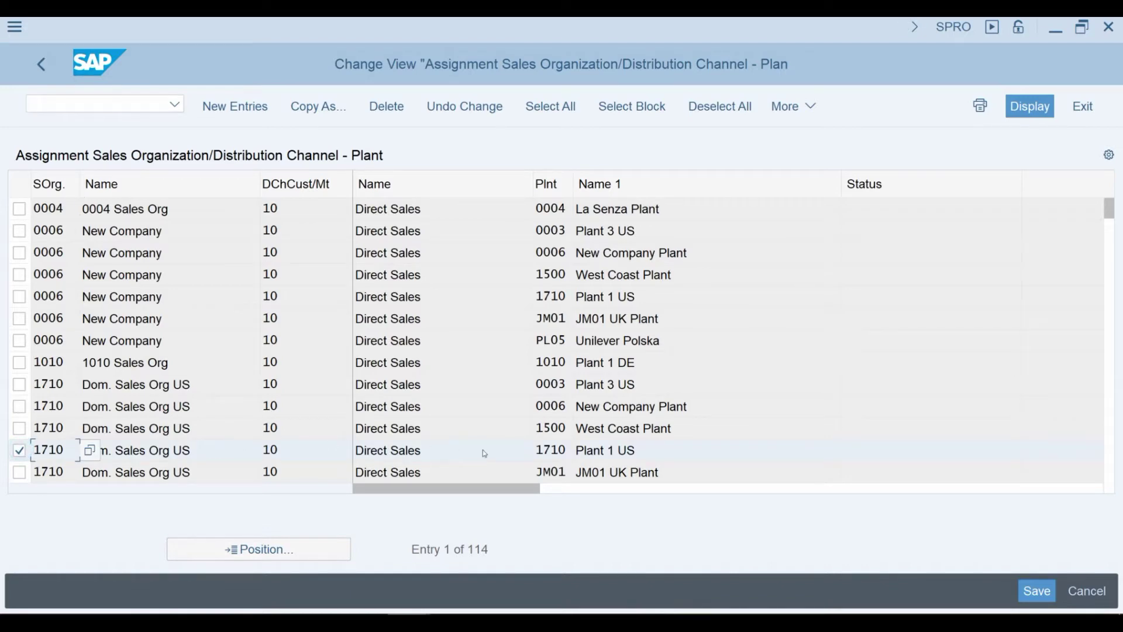
pyautogui.click(546, 447)
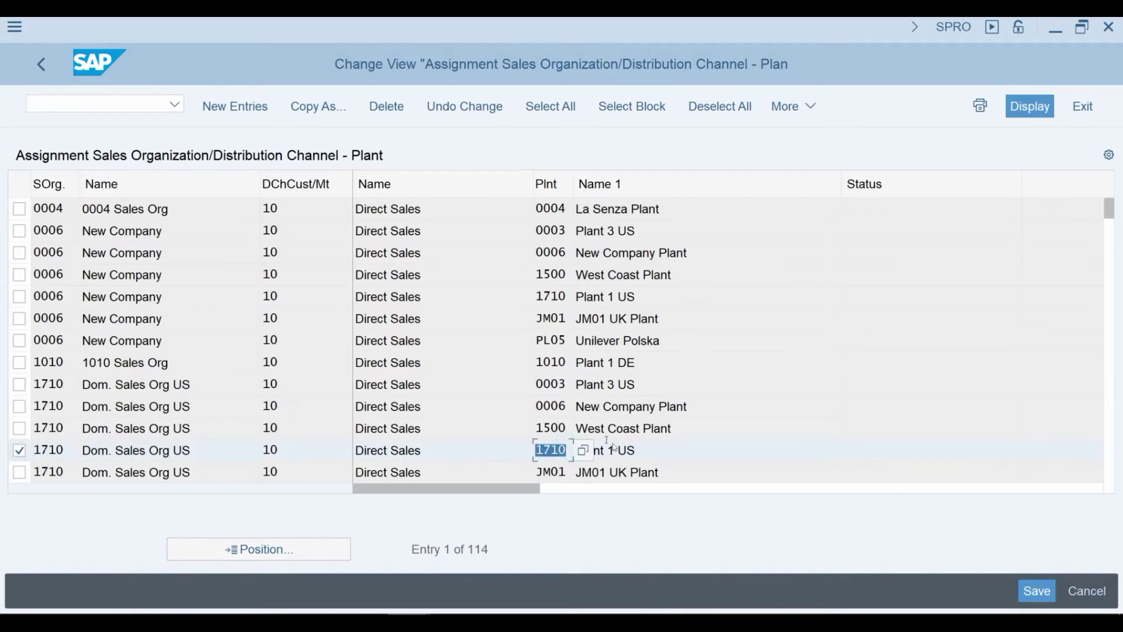
pyautogui.click(663, 451)
pyautogui.press('Return')
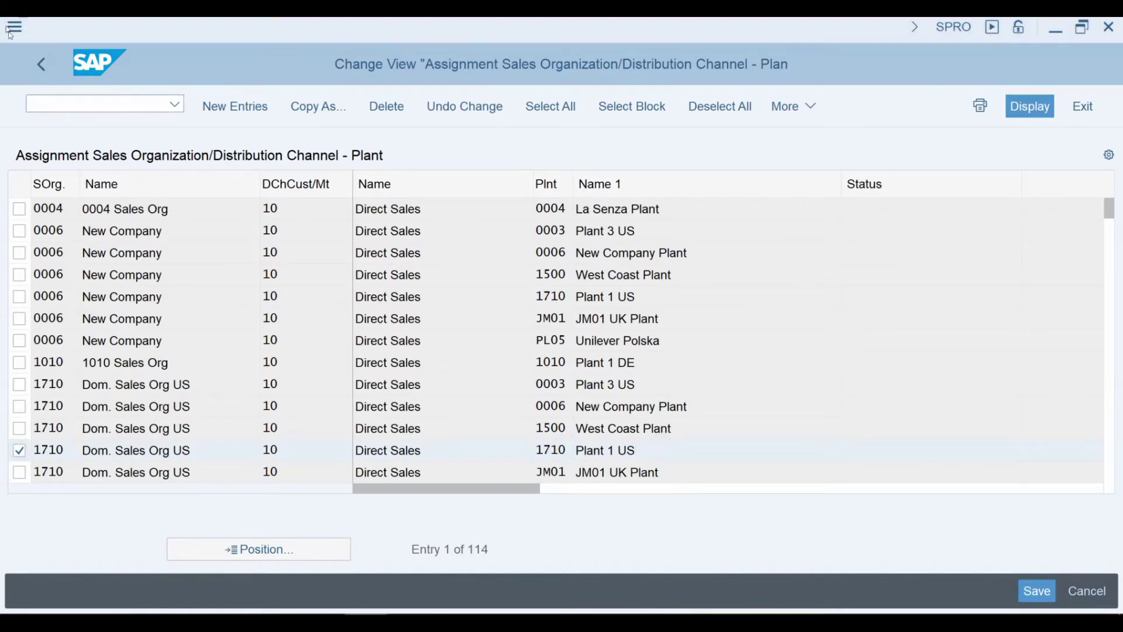
pyautogui.click(42, 63)
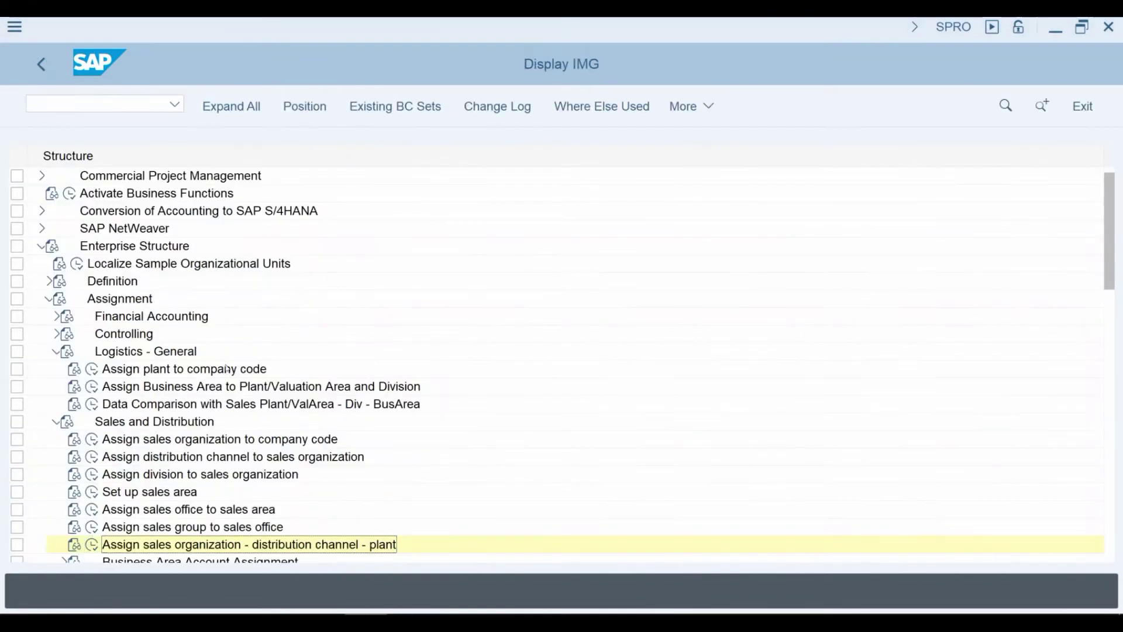
# Review the Materials Management assignment of purchasing organization 1710 to plant 1710, and return to the guide.
pyautogui.click(52, 423)
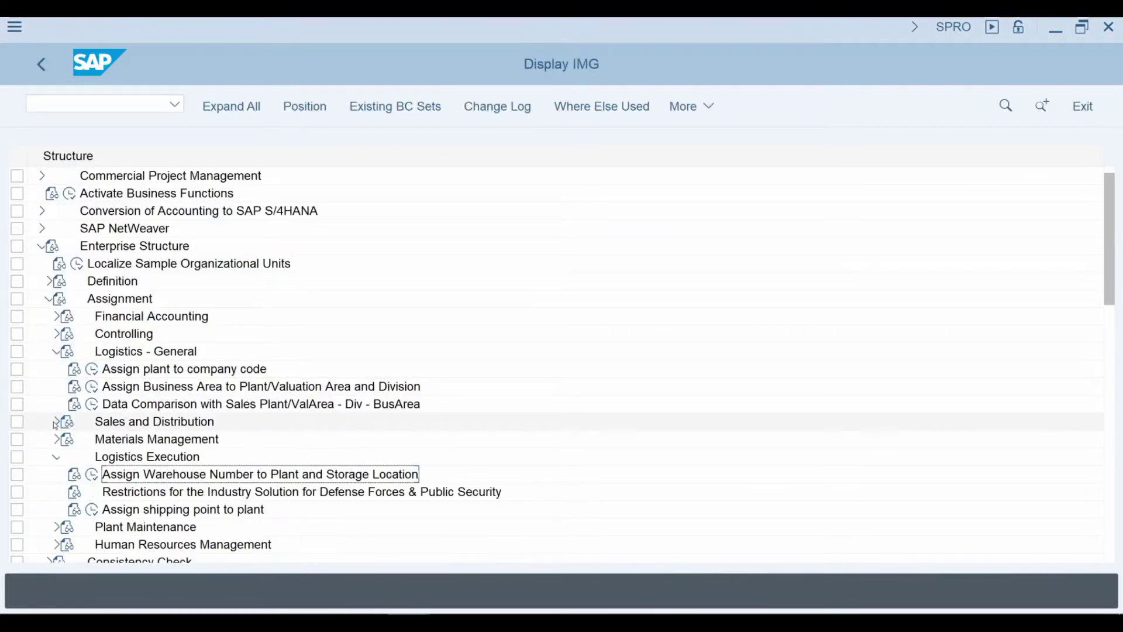
pyautogui.click(56, 438)
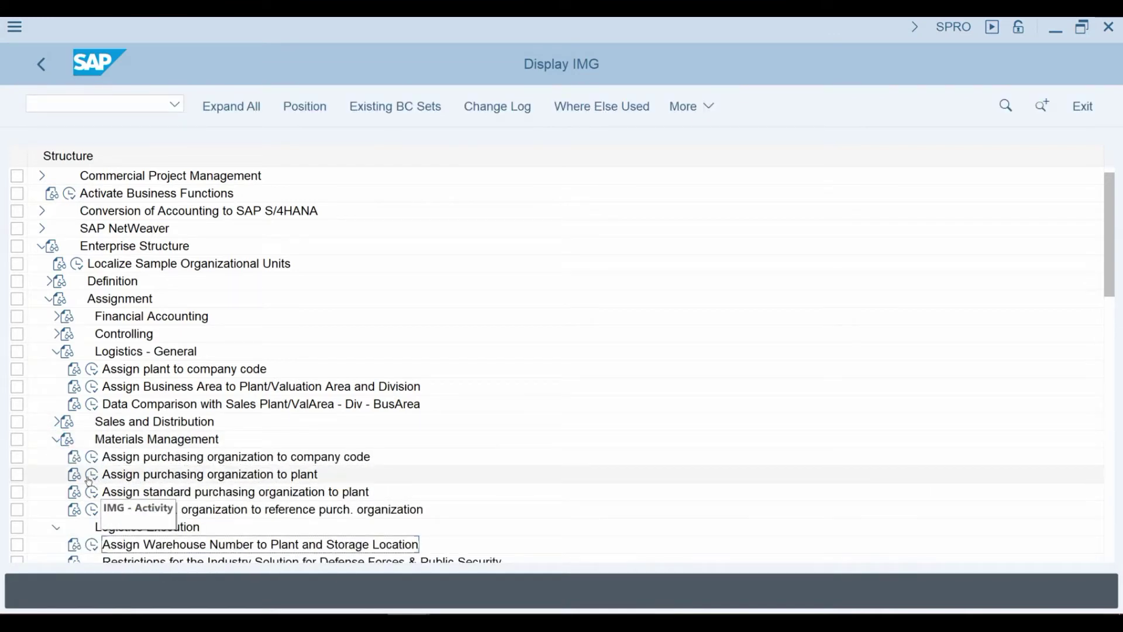
pyautogui.click(92, 475)
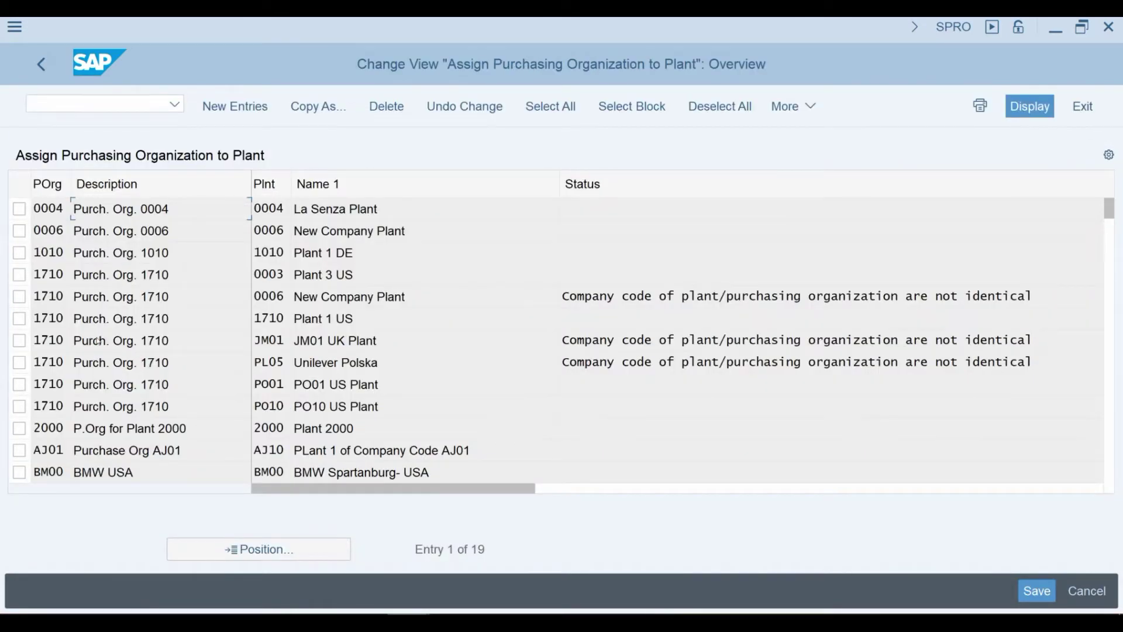
pyautogui.click(20, 319)
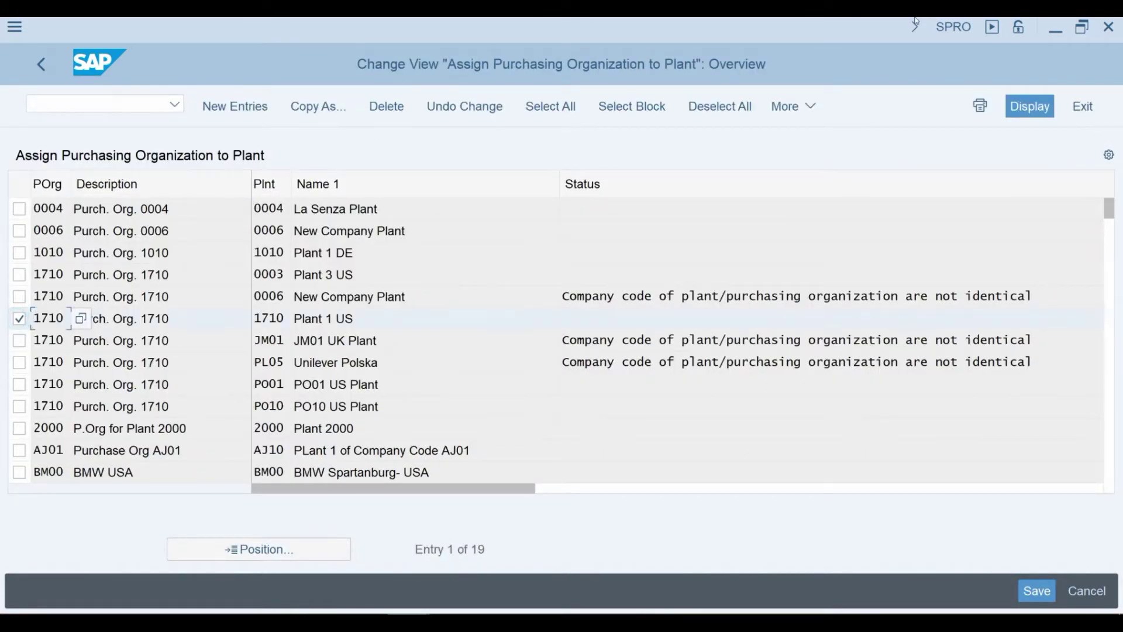
pyautogui.click(42, 63)
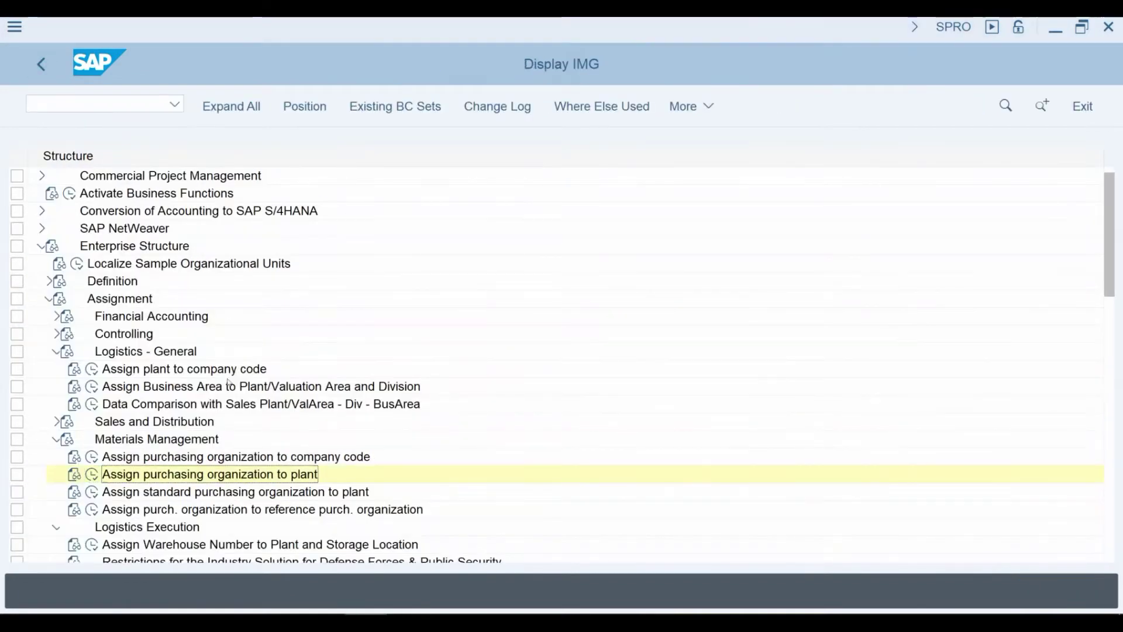
# Review the Logistics Execution assignment of shipping points to plant 1710 (Plant 1 US), and return to the guide.
pyautogui.scroll(-3, 259, 404)
pyautogui.scroll(-3, 260, 404)
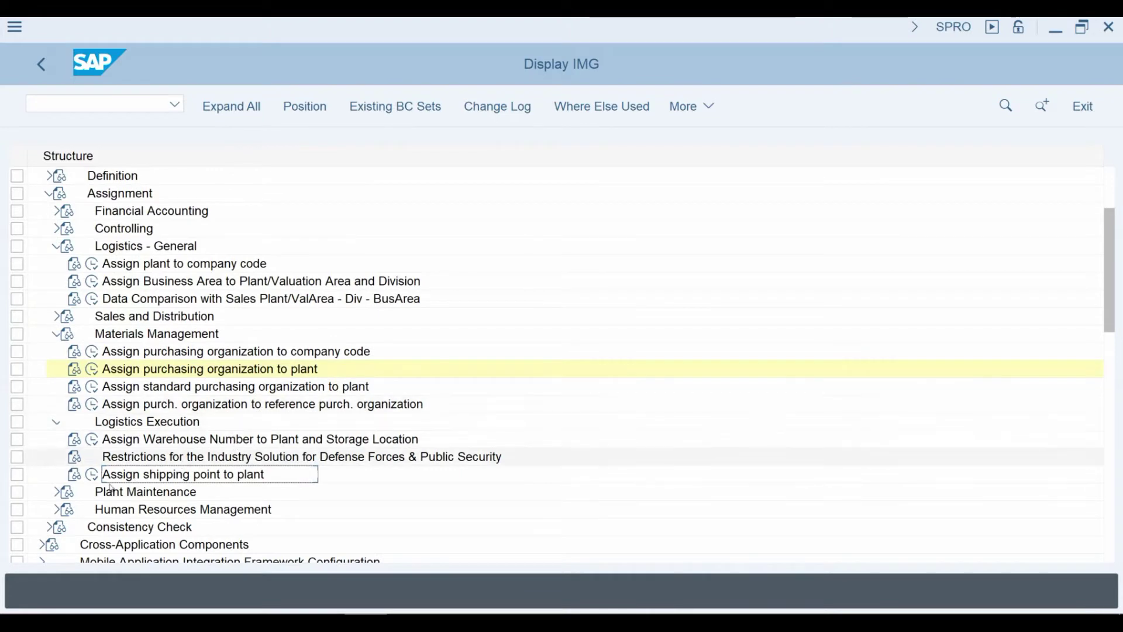
pyautogui.click(90, 480)
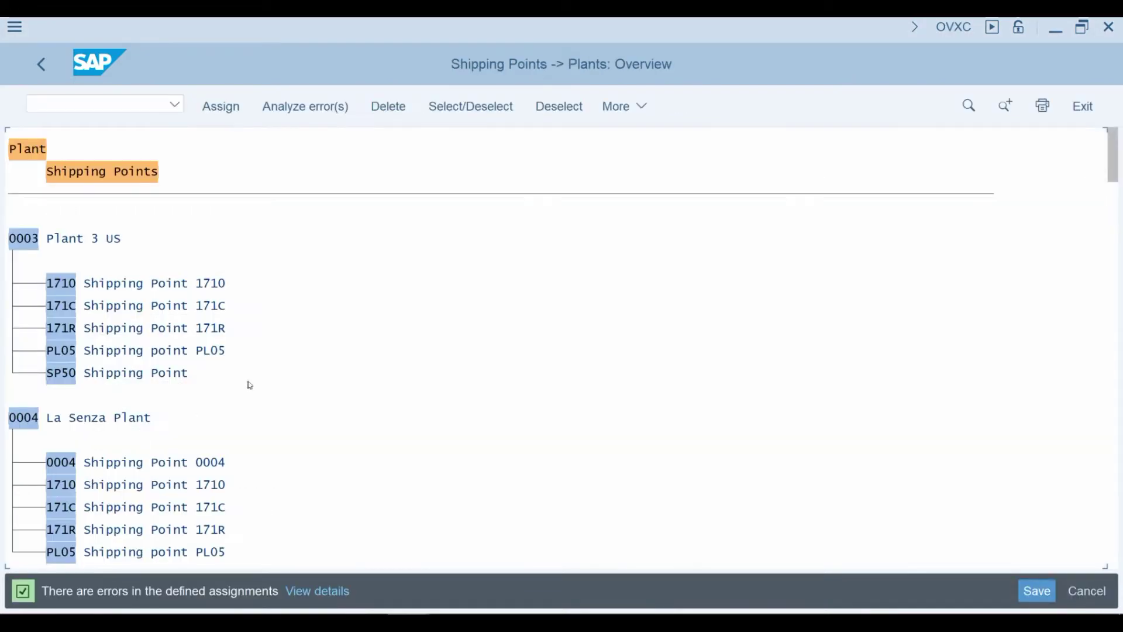
pyautogui.click(1115, 419)
pyautogui.click(1115, 419)
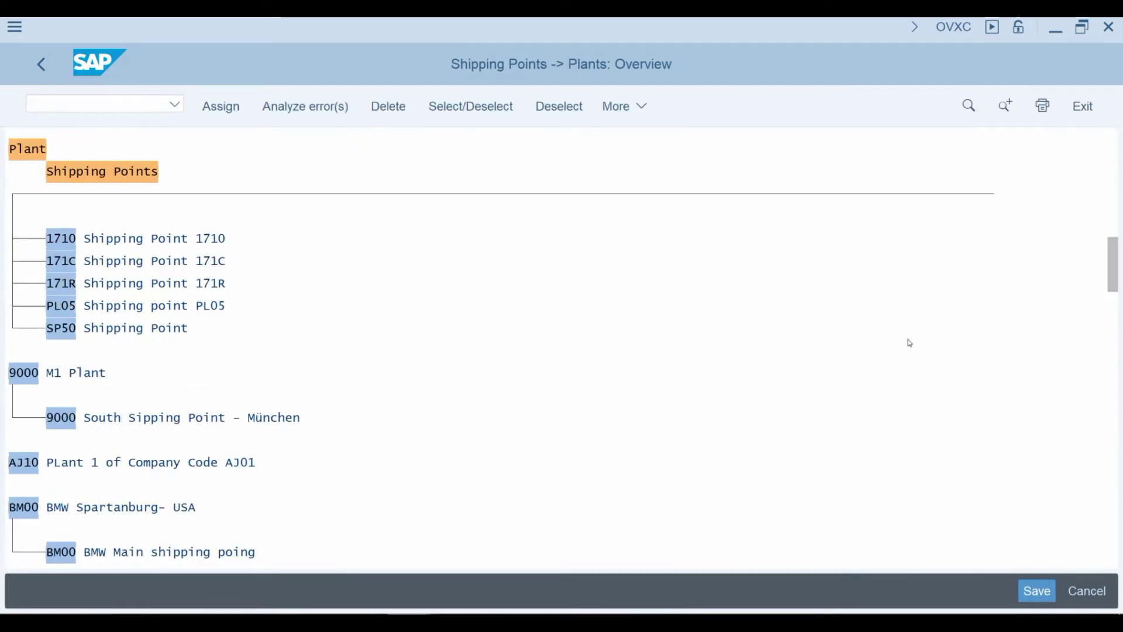
pyautogui.click(28, 217)
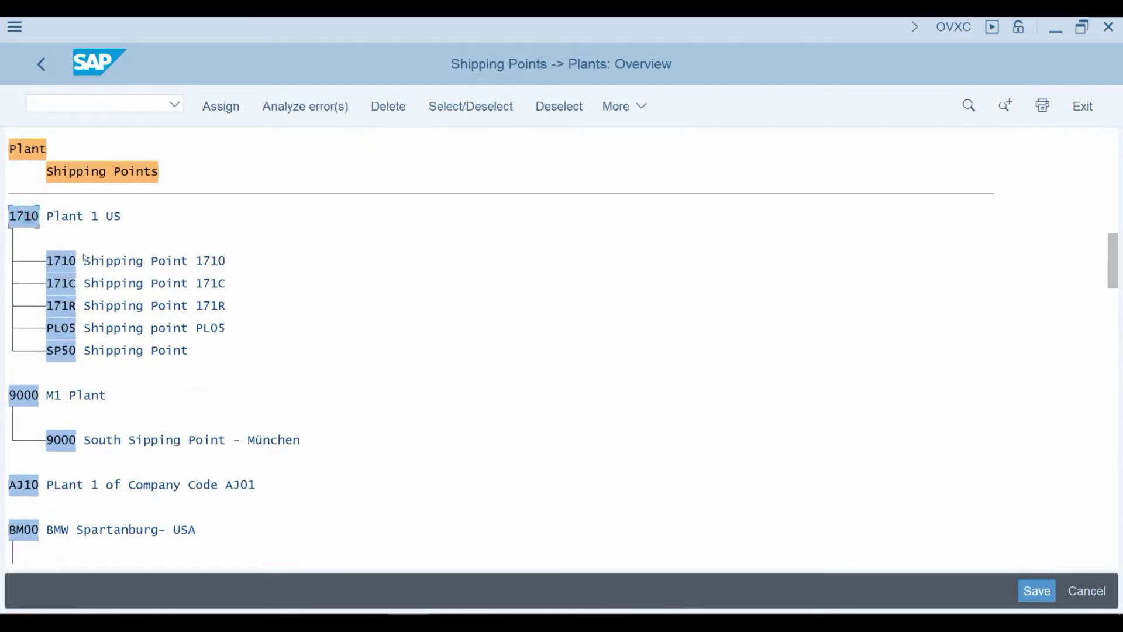
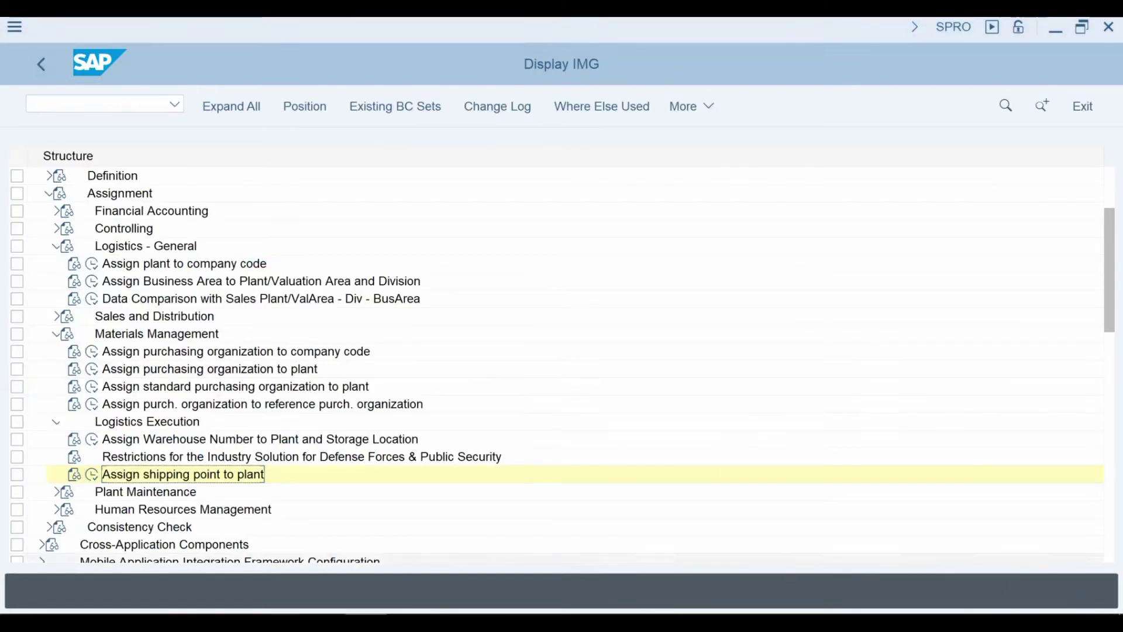
# Switch to PowerPoint to consult the slide on organizational structures in S/4 HANA and EWM, and return to the SAP guide.
pyautogui.hotkey('alt', 'Tab')
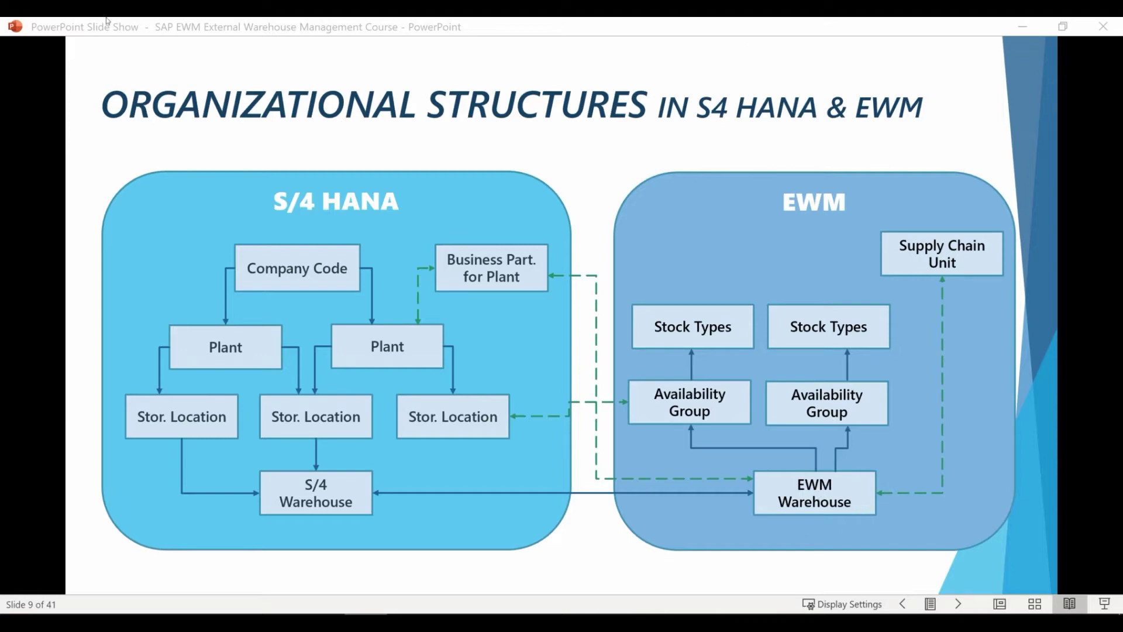
pyautogui.hotkey('alt', 'Tab')
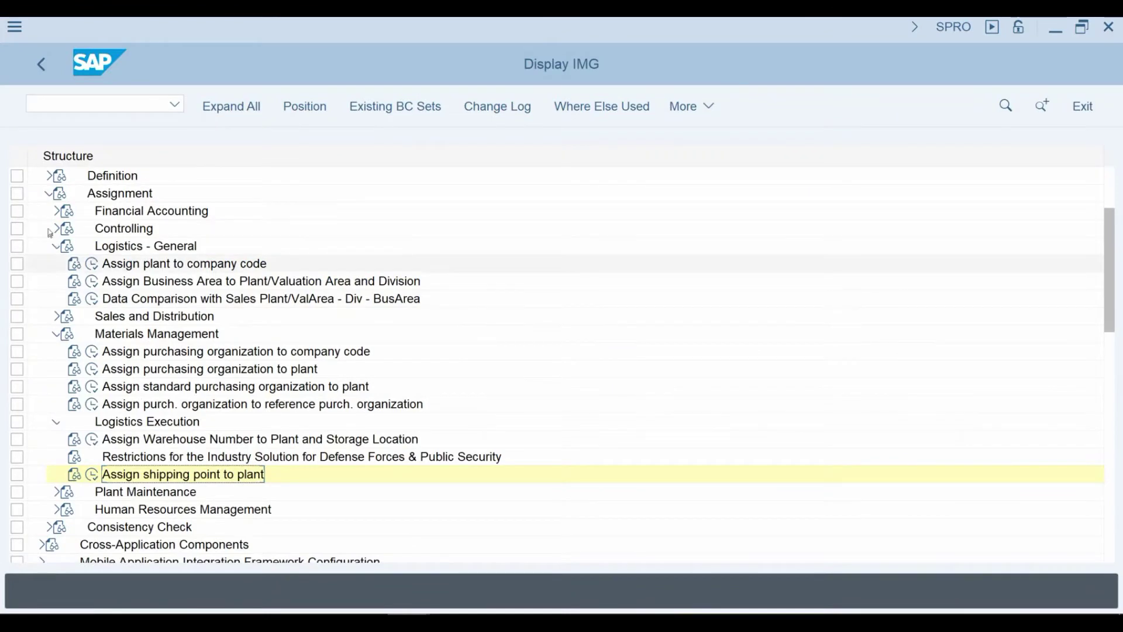
# Review the definition of warehouse number Q001 in the master data of SCM Extended Warehouse Management, and return to the guide.
pyautogui.click(48, 193)
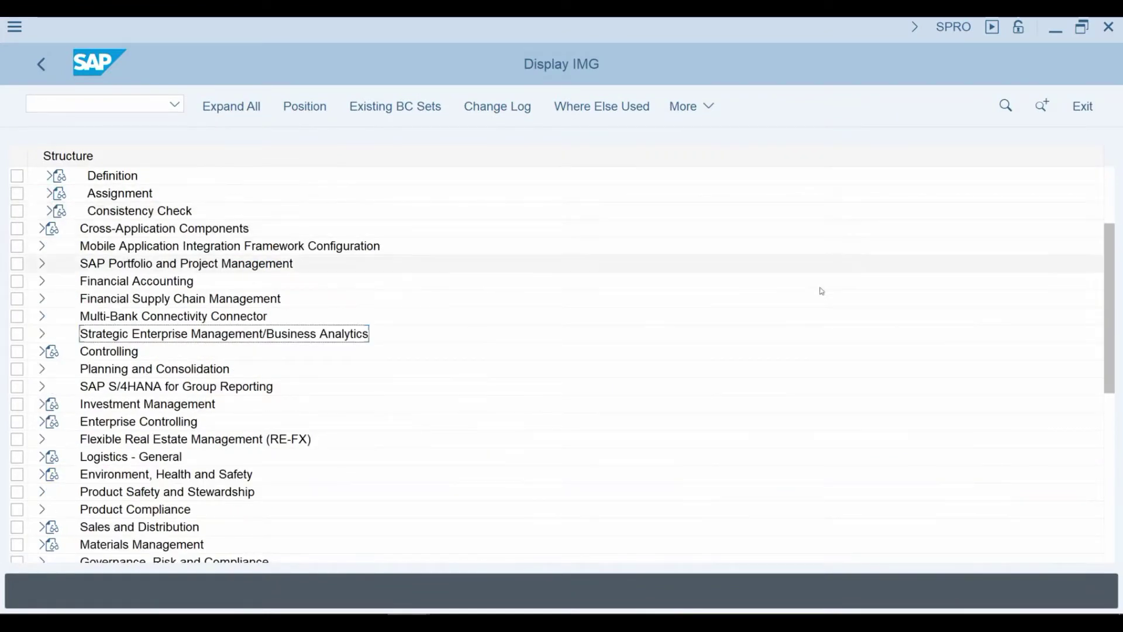
pyautogui.click(1109, 452)
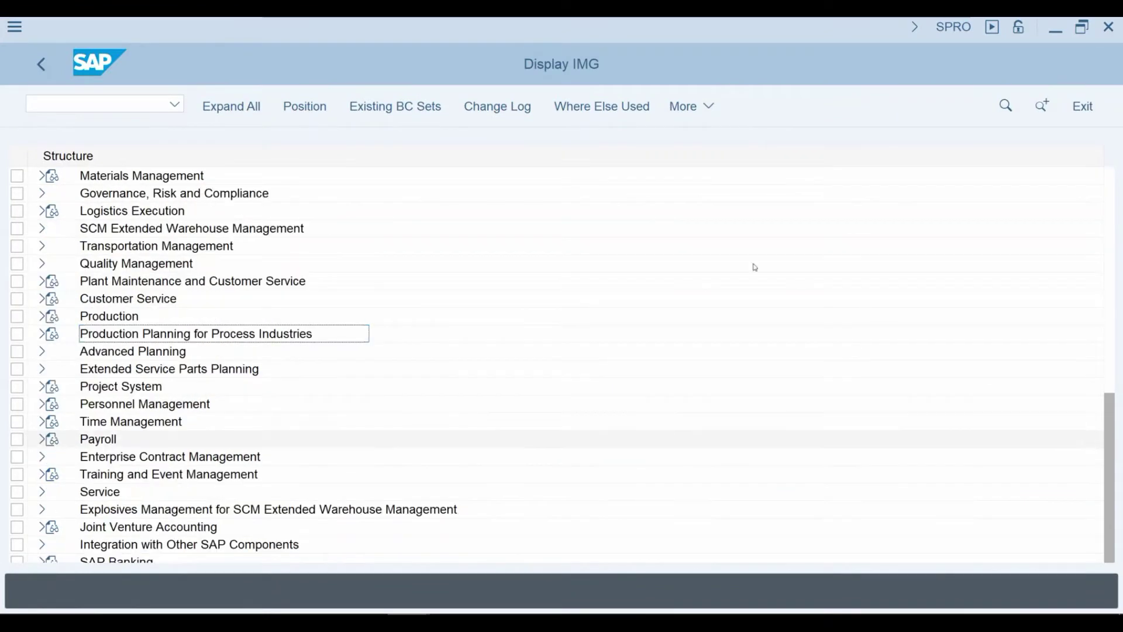
pyautogui.click(42, 227)
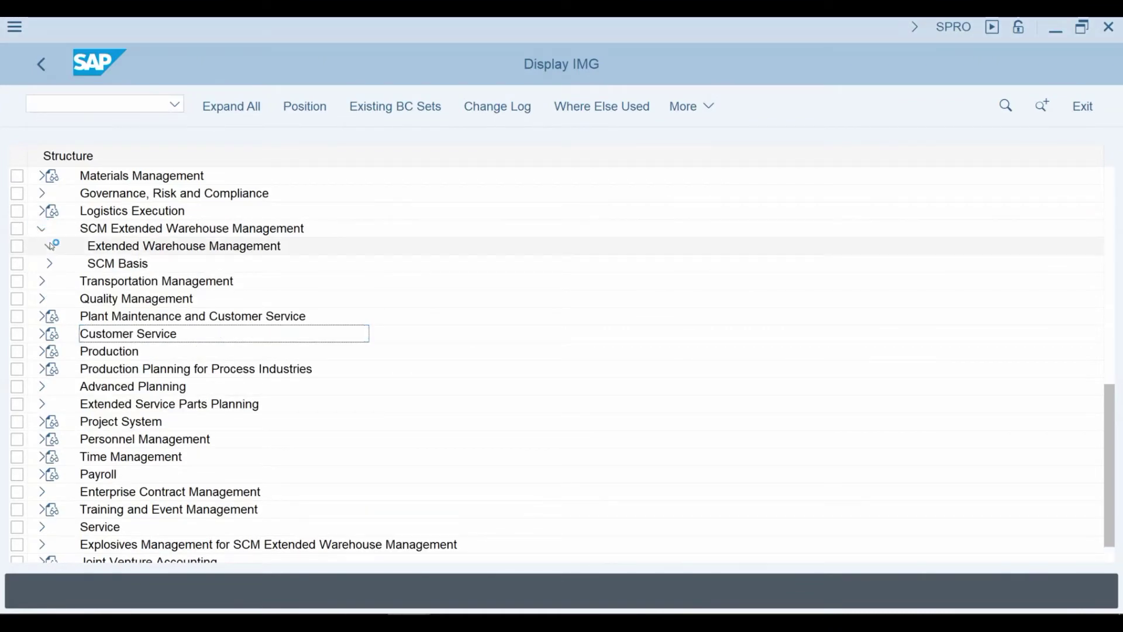
pyautogui.click(50, 245)
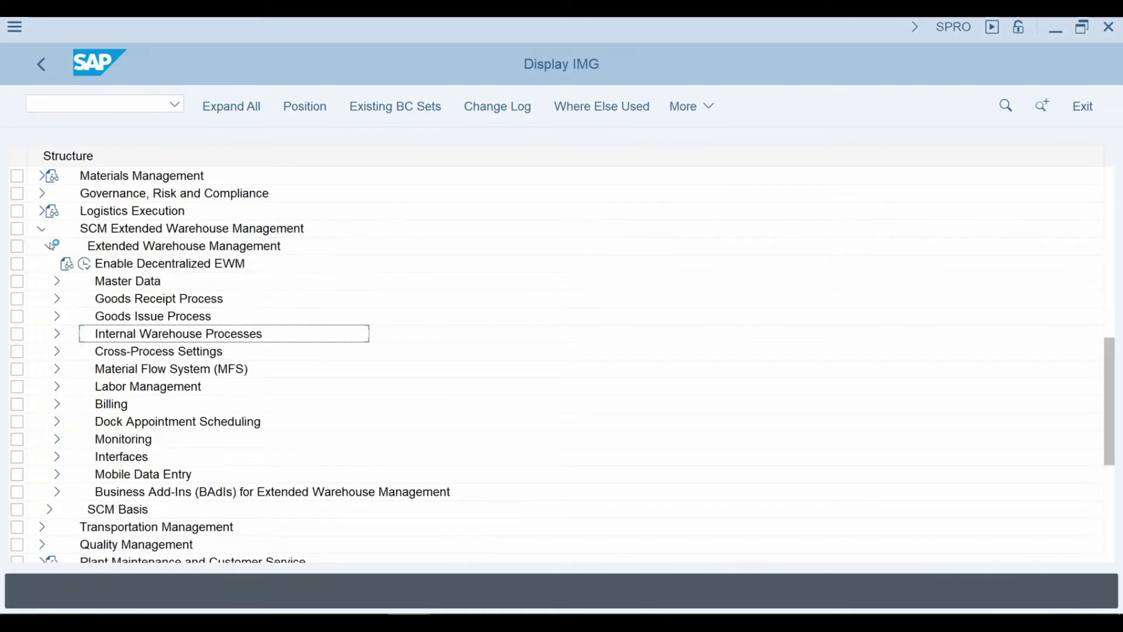
pyautogui.click(57, 280)
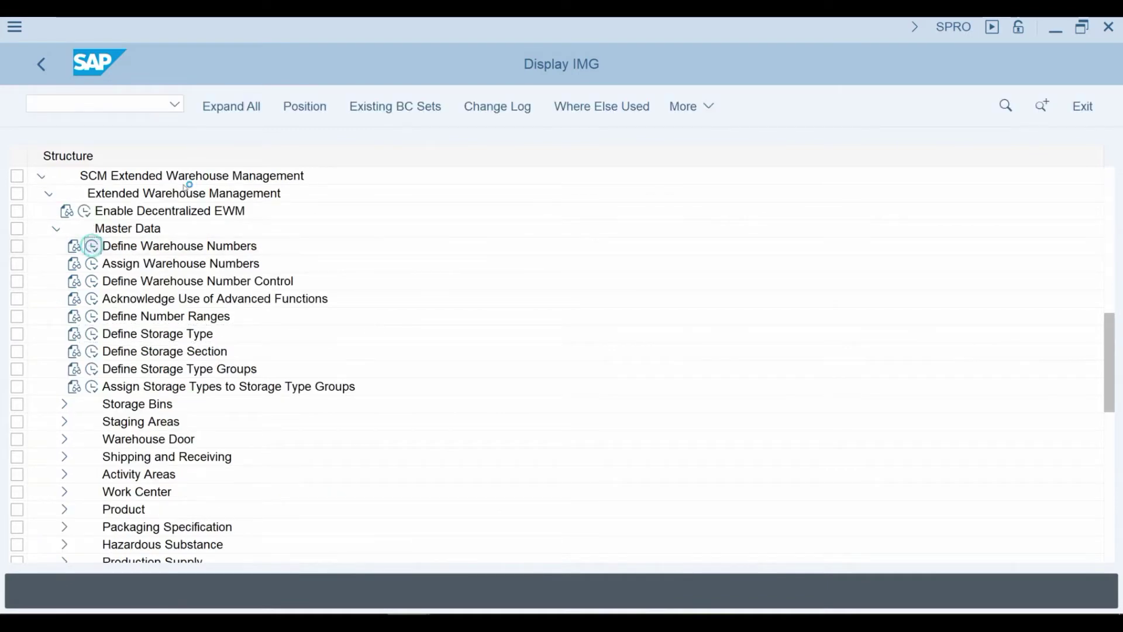
pyautogui.press('Return')
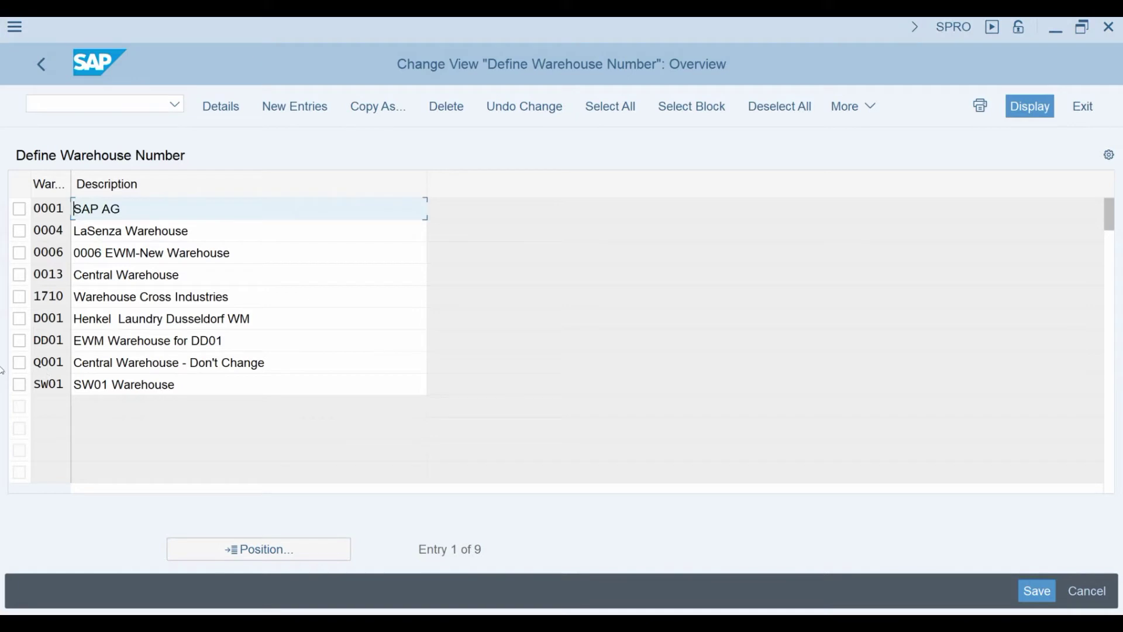
pyautogui.click(20, 363)
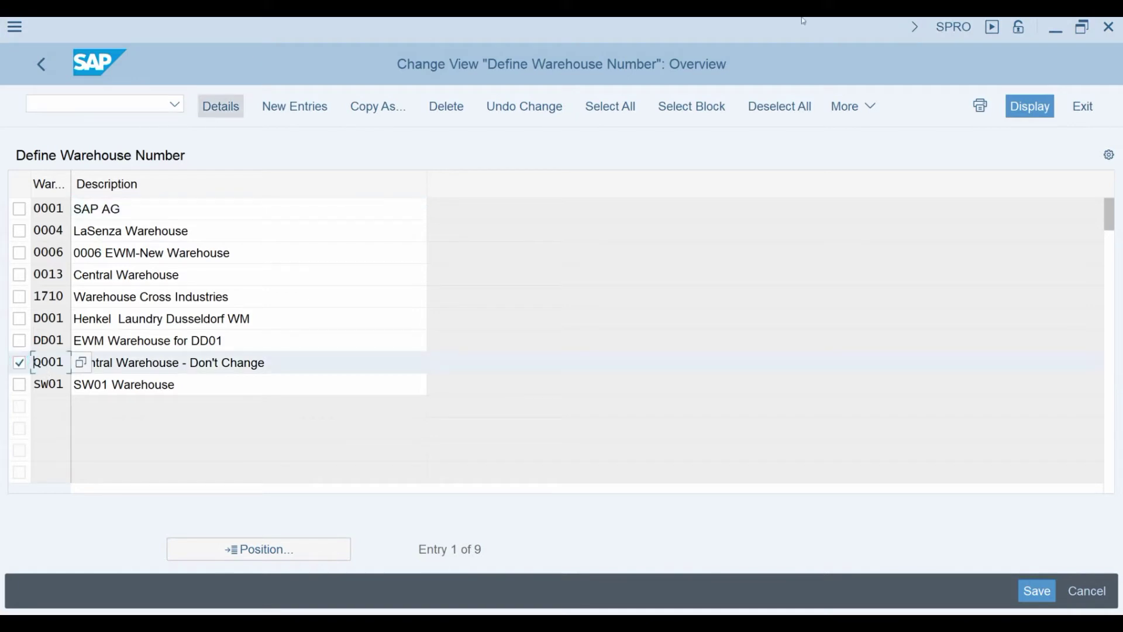
pyautogui.click(290, 360)
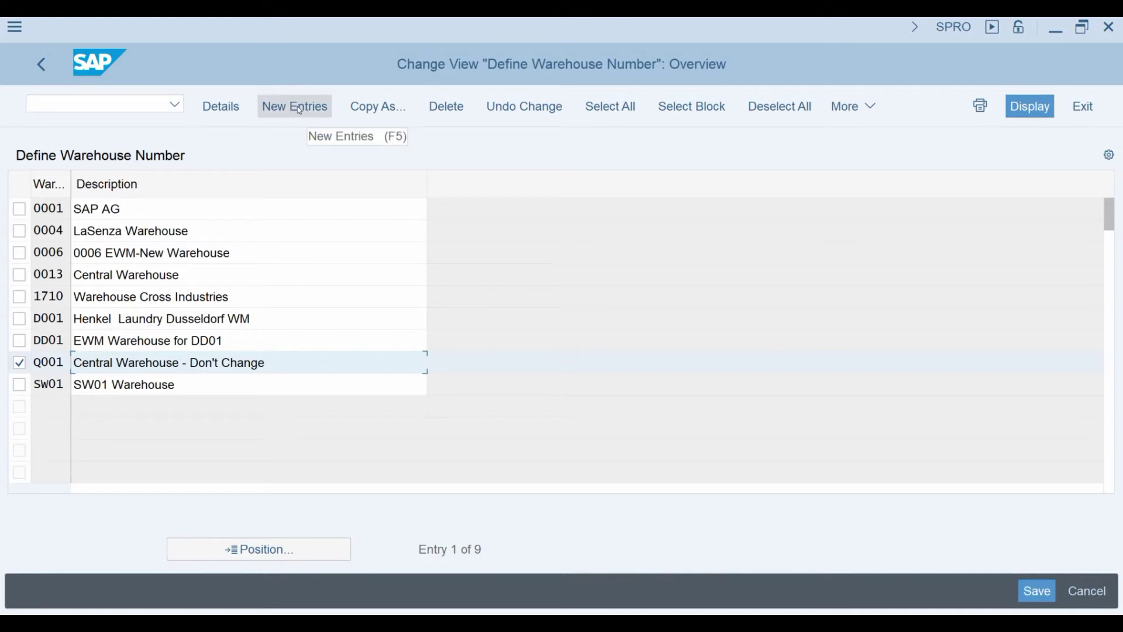
pyautogui.click(46, 66)
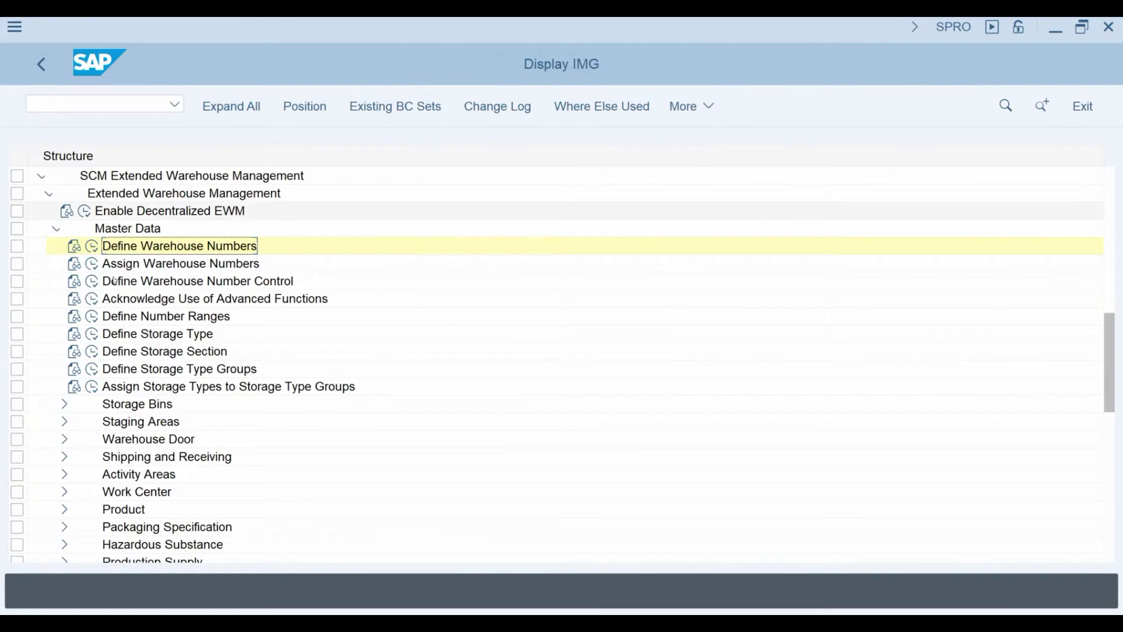
# Open the warehouse number control details of Q001 and review its weight, volume, currency and time unit settings.
pyautogui.click(93, 282)
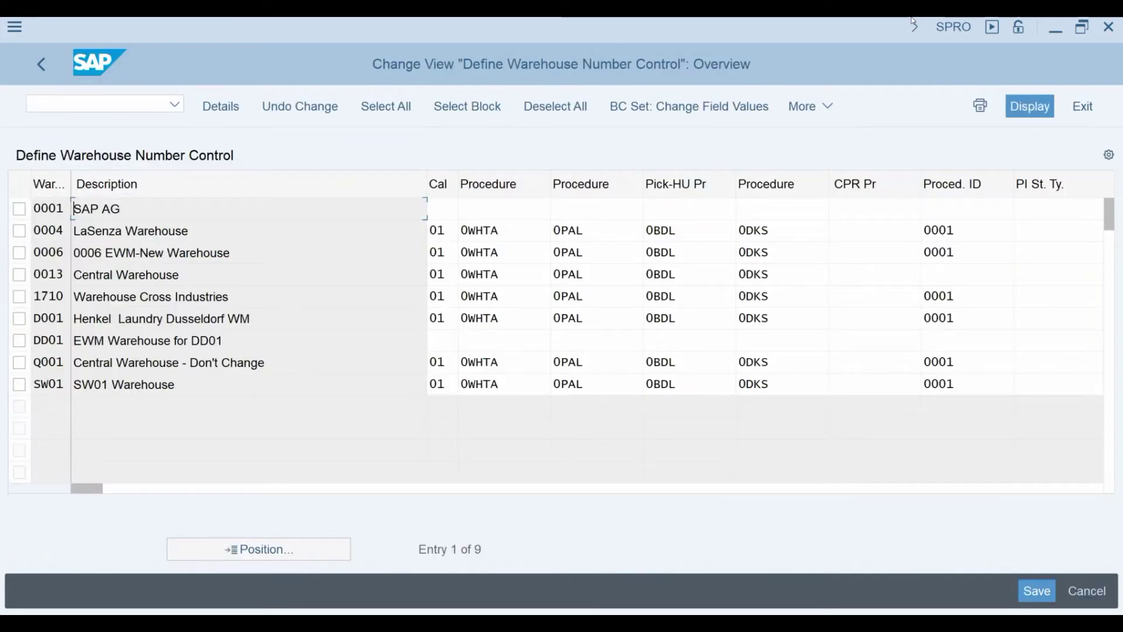
pyautogui.click(50, 362)
pyautogui.doubleClick(50, 363)
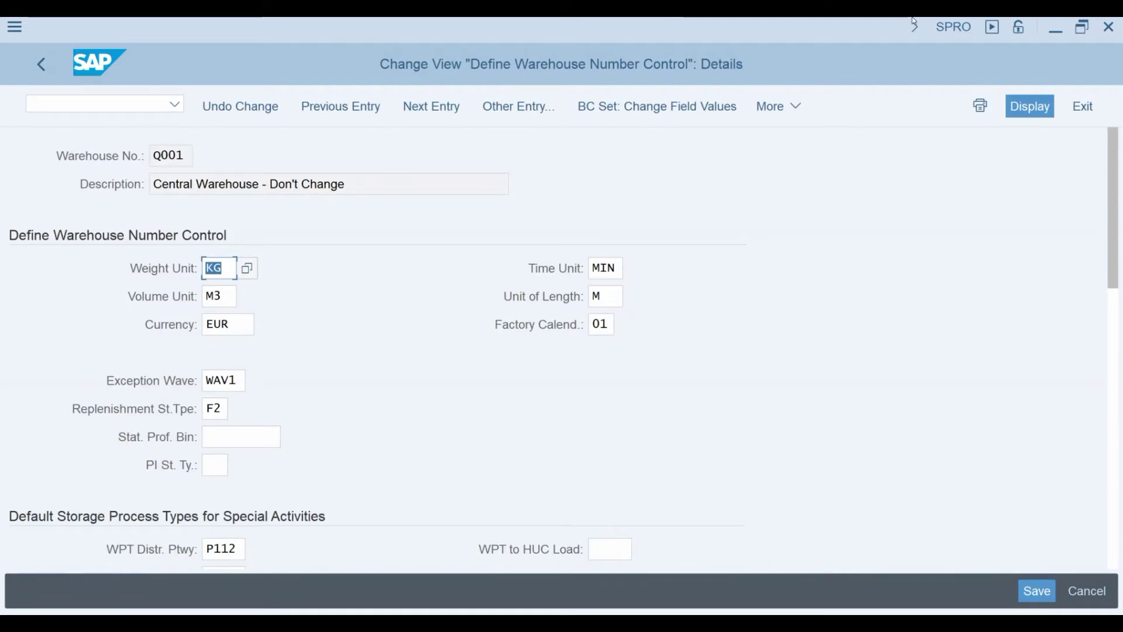
pyautogui.press('End')
pyautogui.click(230, 295)
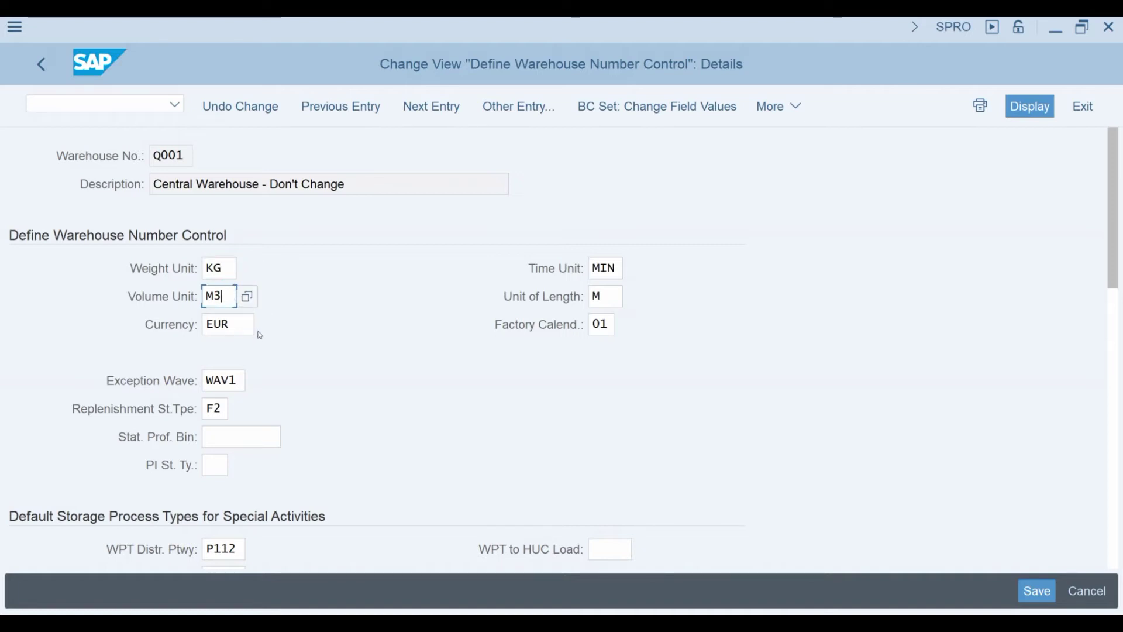
pyautogui.click(245, 320)
pyautogui.doubleClick(239, 331)
pyautogui.click(240, 320)
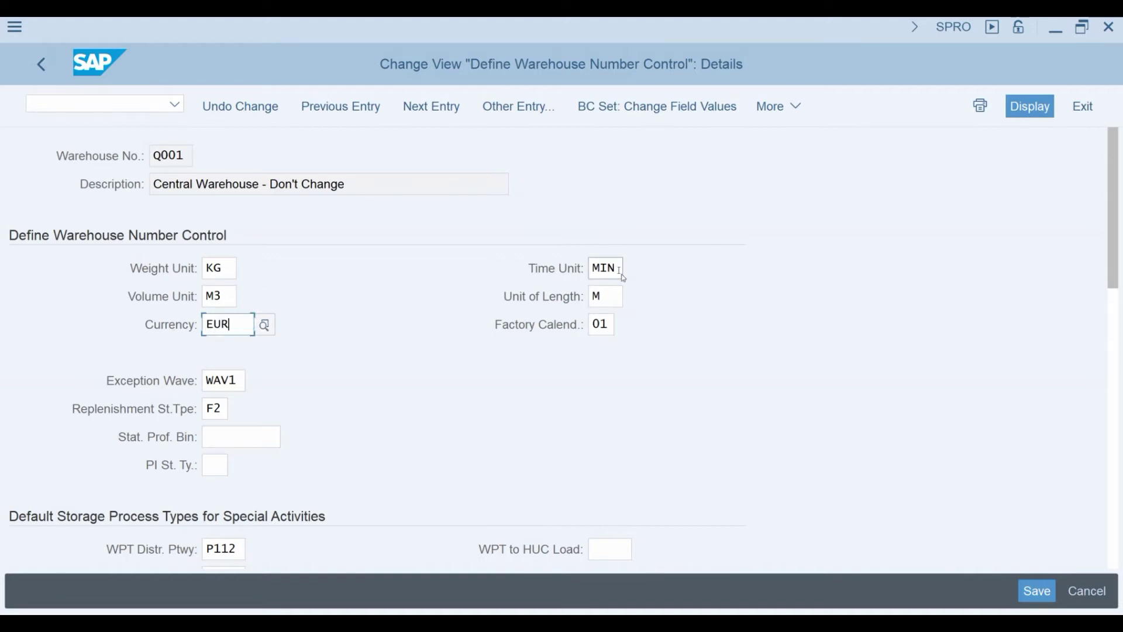
pyautogui.click(615, 268)
pyautogui.doubleClick(617, 268)
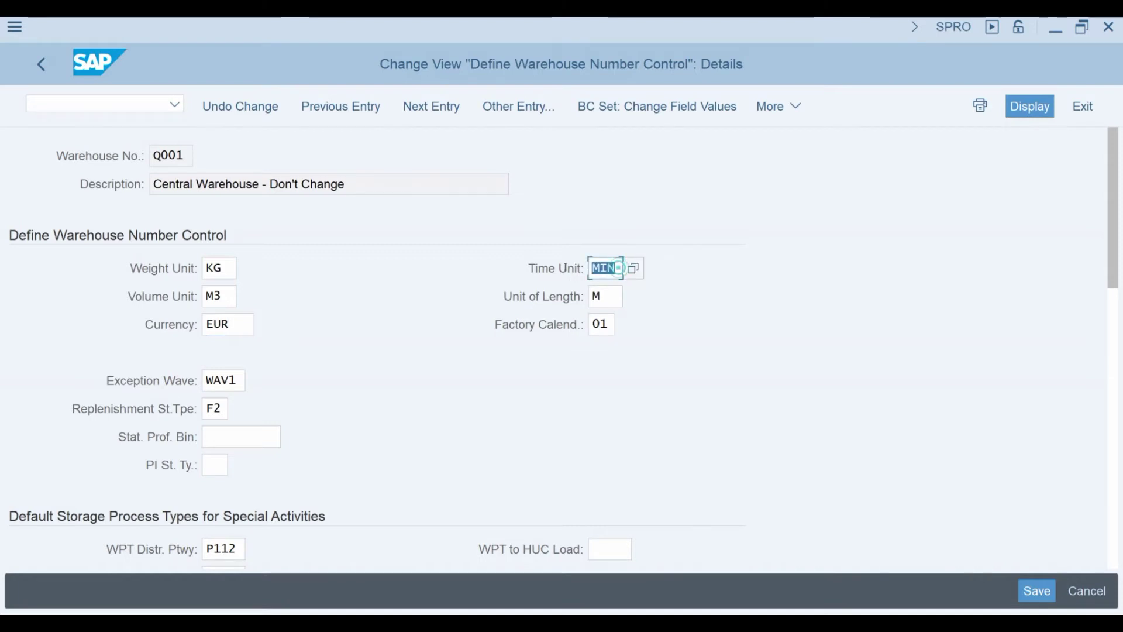
pyautogui.click(615, 267)
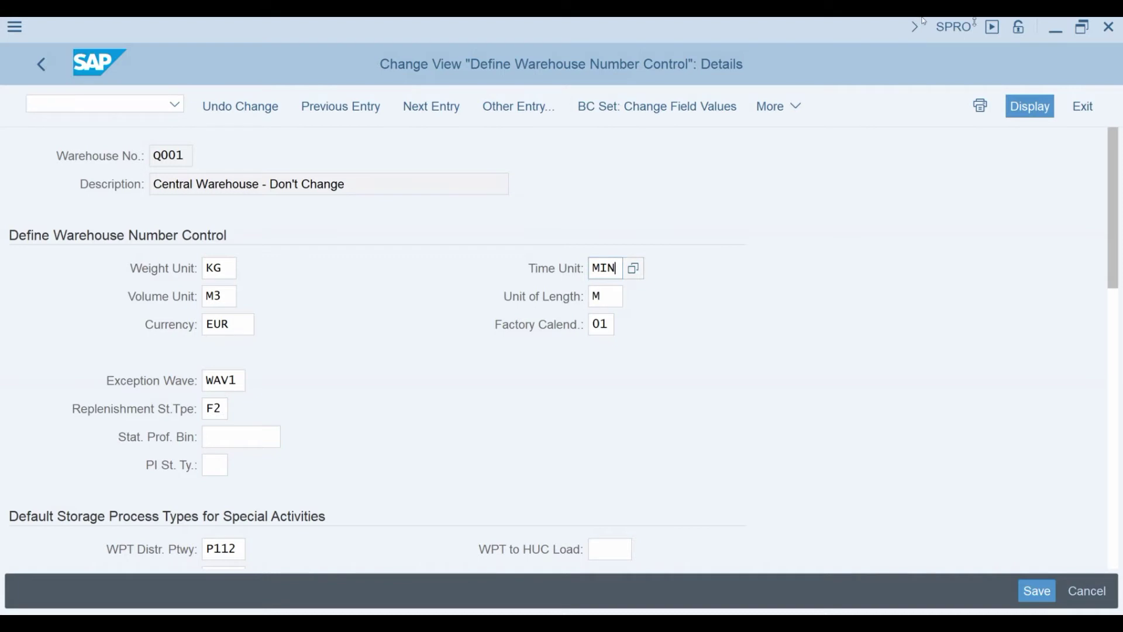
# Review the default process types and condition technique determination procedures of warehouse Q001, and return to the guide.
pyautogui.click(1070, 391)
pyautogui.click(1116, 392)
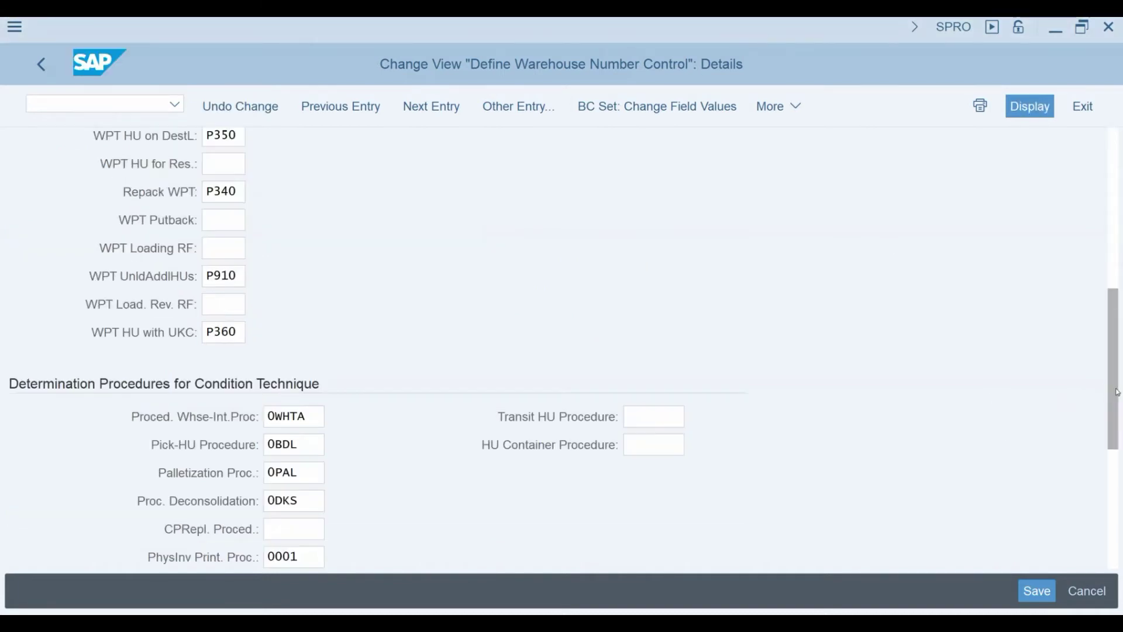
pyautogui.moveTo(1113, 325); pyautogui.dragTo(1120, 287)
pyautogui.scroll(5, 2, 288)
pyautogui.click(42, 65)
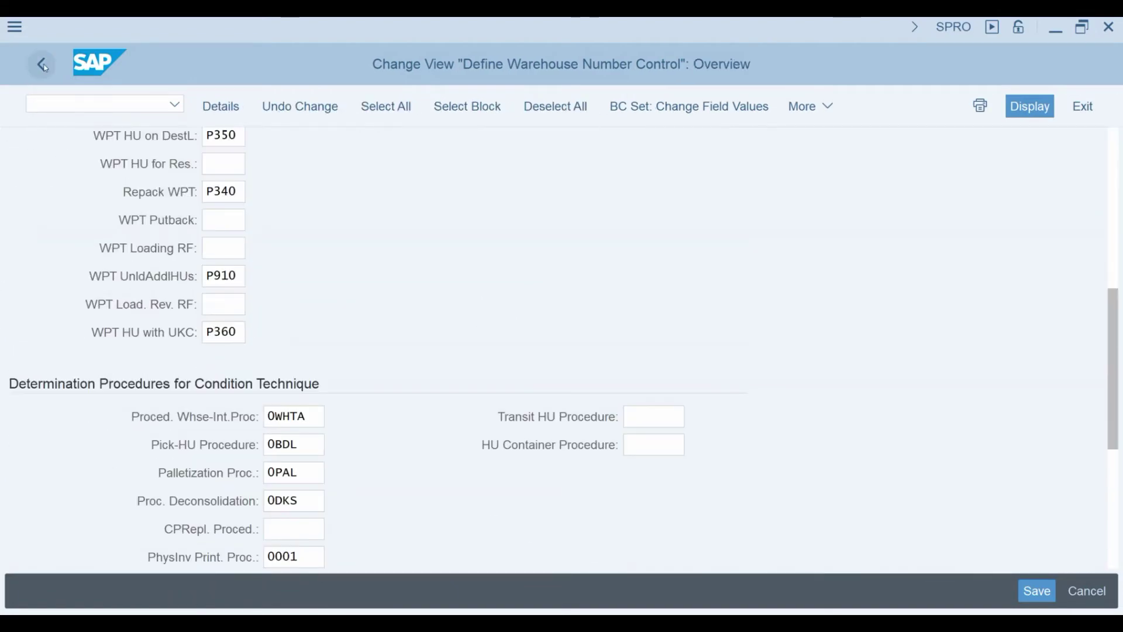
pyautogui.click(42, 64)
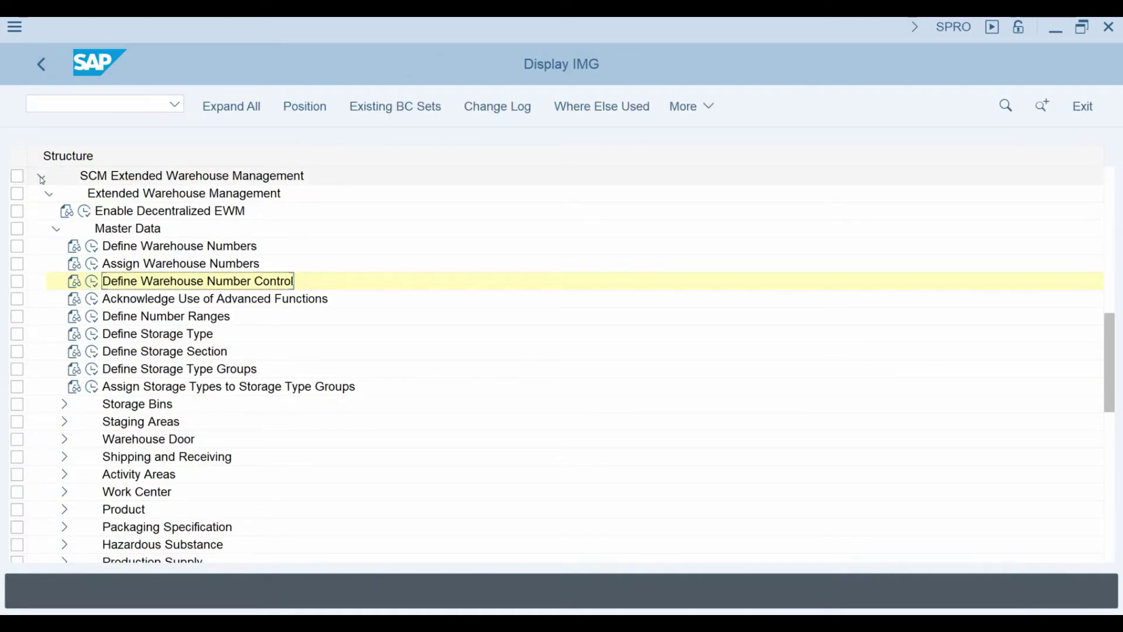
# Review the assignment of warehouse Q01 to decentralized SCM warehouse Q001 under Integration with Other SAP Components, and return to the guide.
pyautogui.click(42, 178)
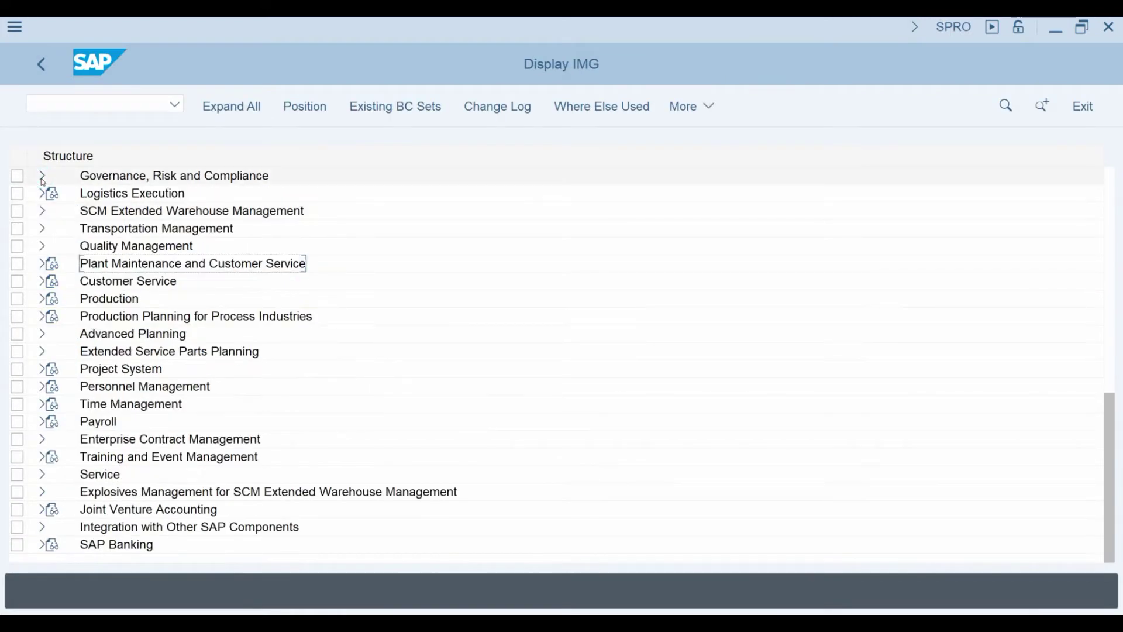
pyautogui.click(44, 528)
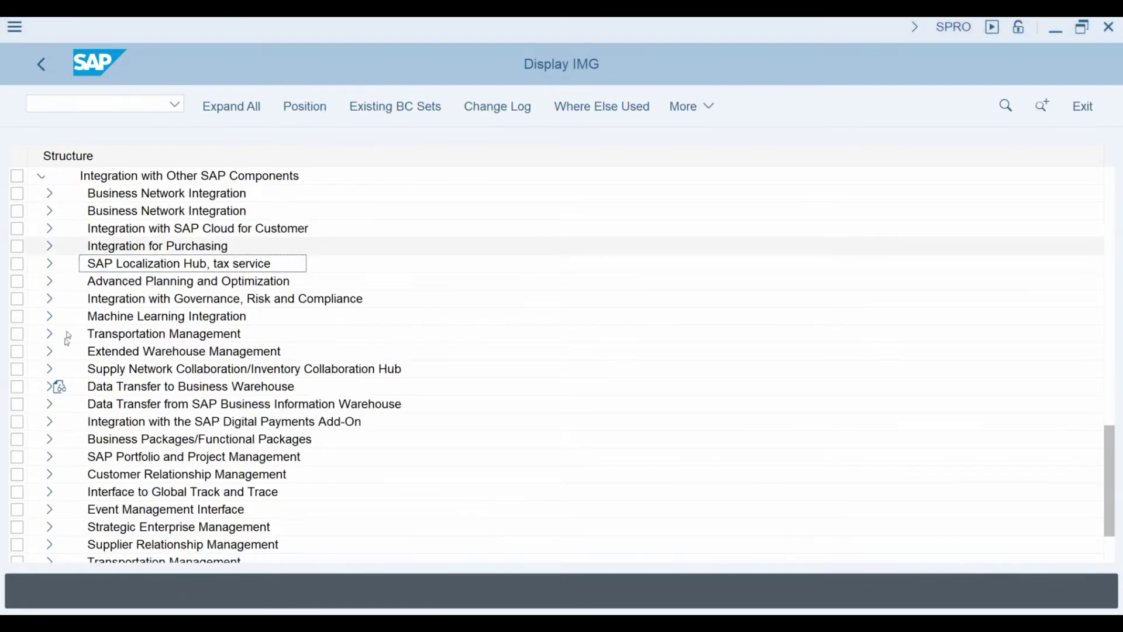
pyautogui.click(50, 351)
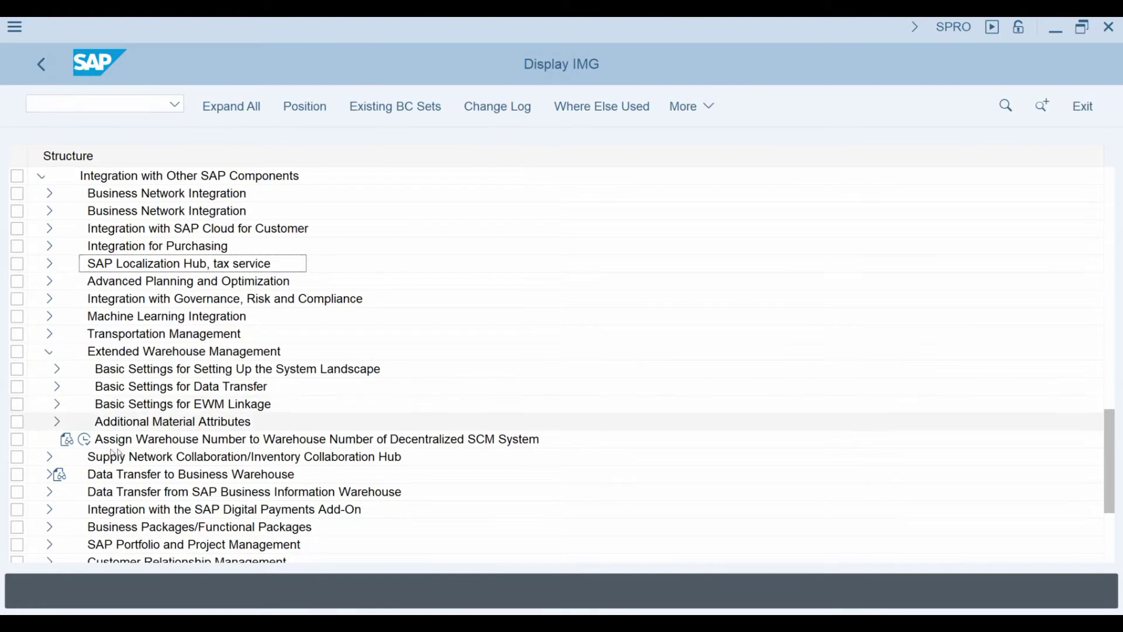
pyautogui.click(84, 439)
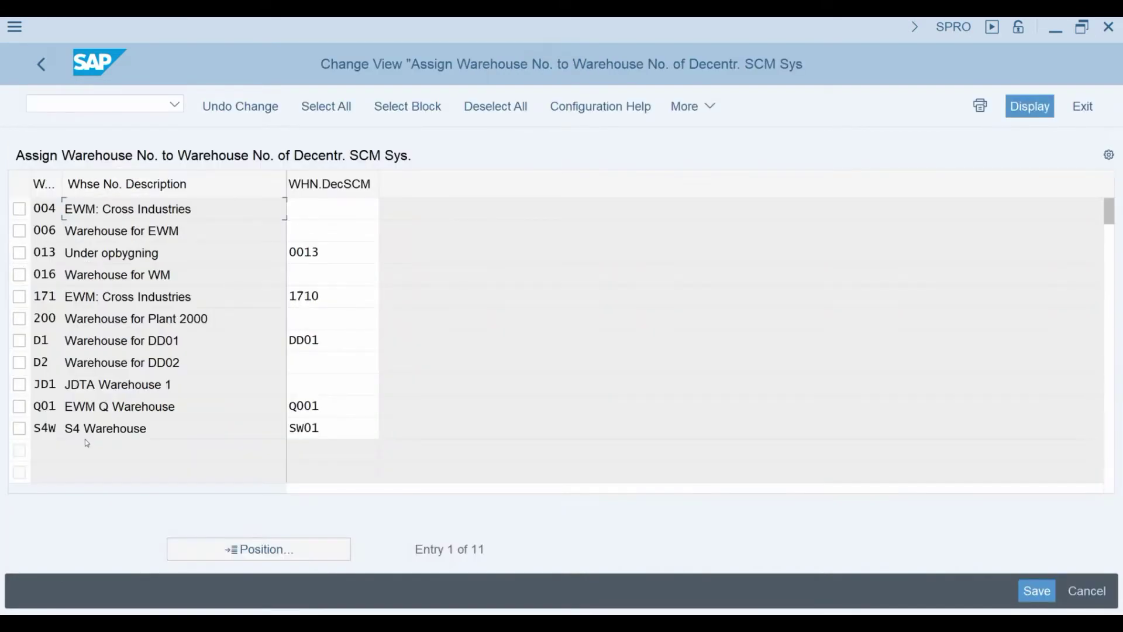
pyautogui.click(20, 407)
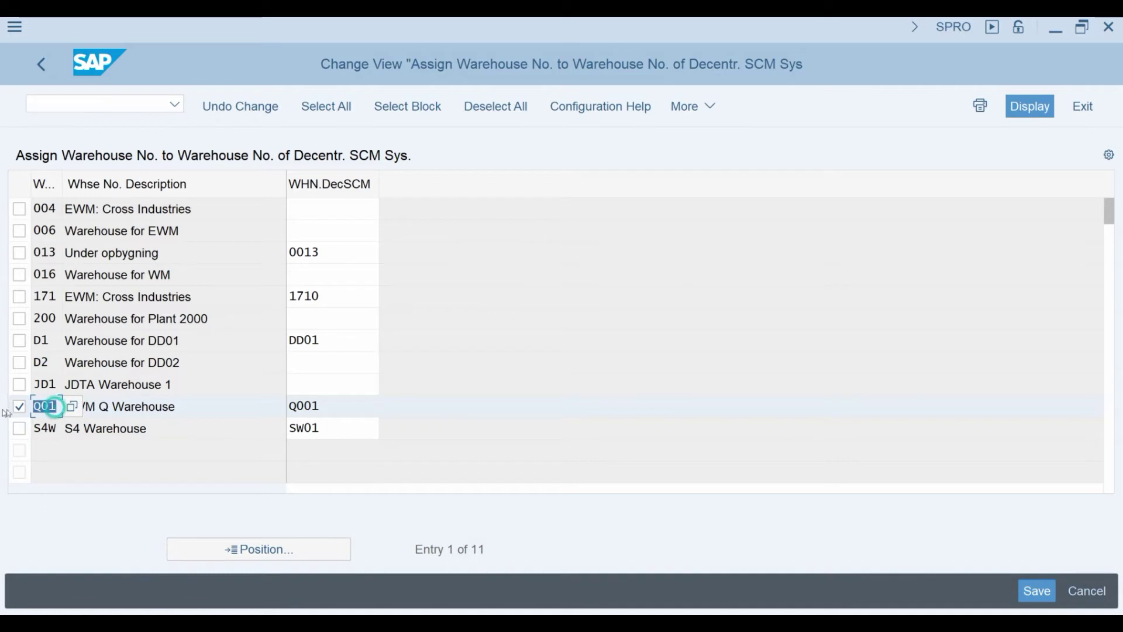
pyautogui.click(198, 406)
pyautogui.click(336, 405)
pyautogui.click(328, 404)
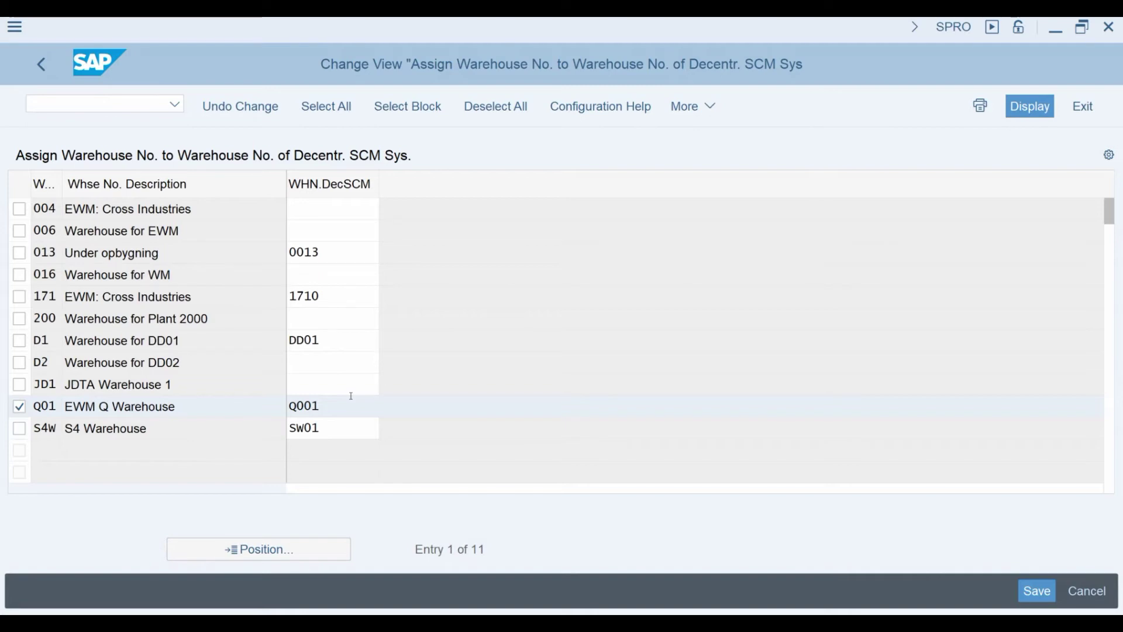
pyautogui.click(39, 67)
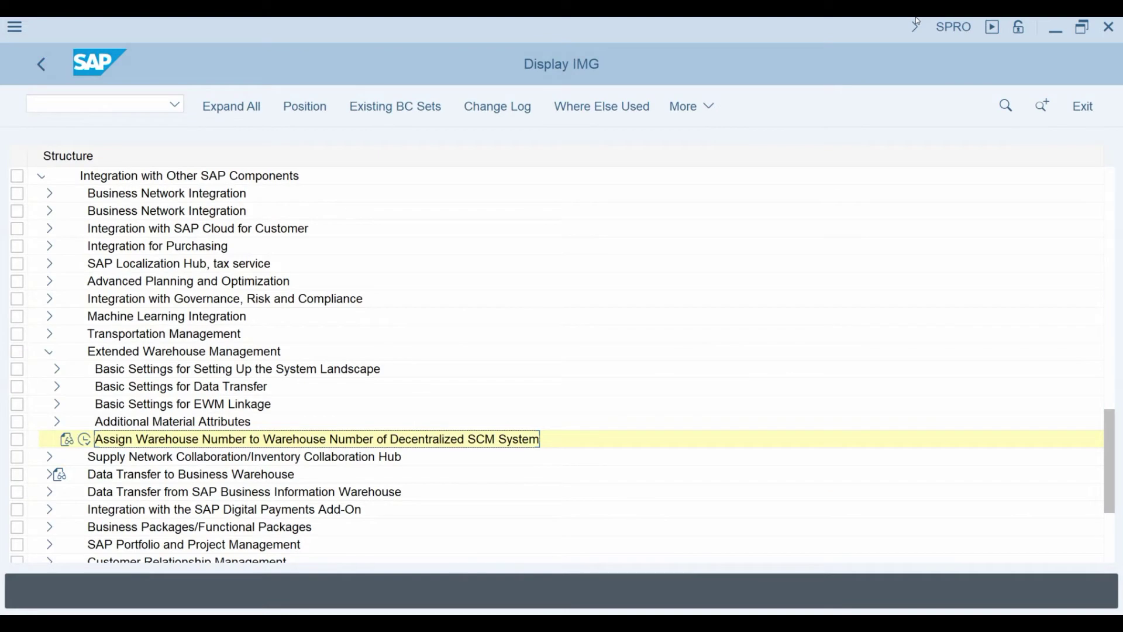
# Open the SAP EWM-specific parameters configuration in the basic connectivity setup of Extended Warehouse Management Integration under Logistics Execution.
pyautogui.click(43, 177)
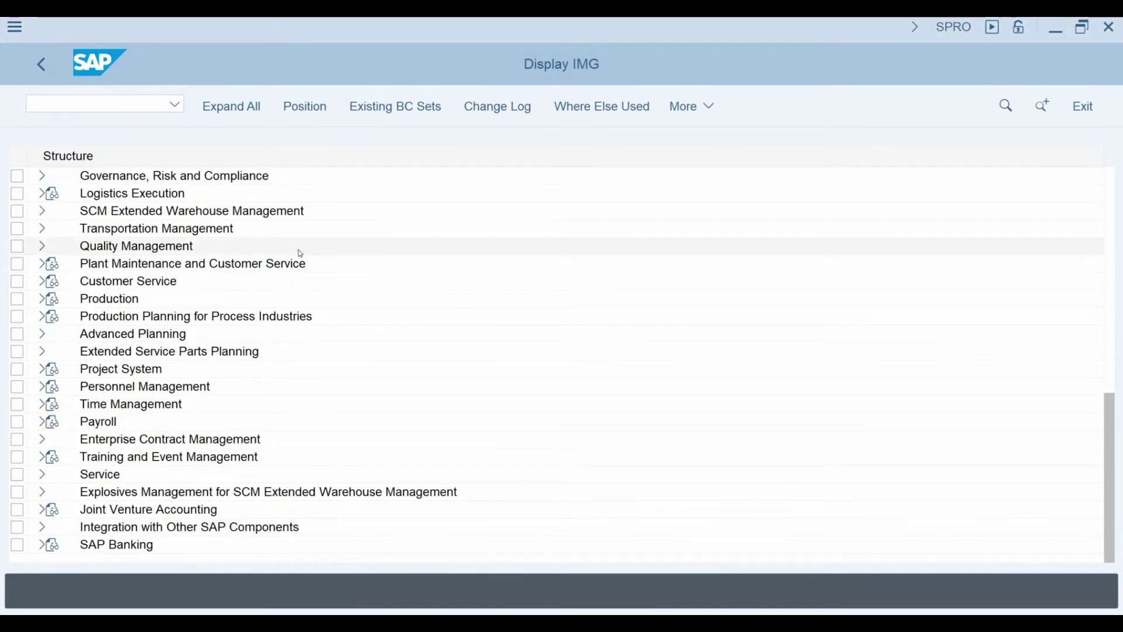
pyautogui.doubleClick(327, 194)
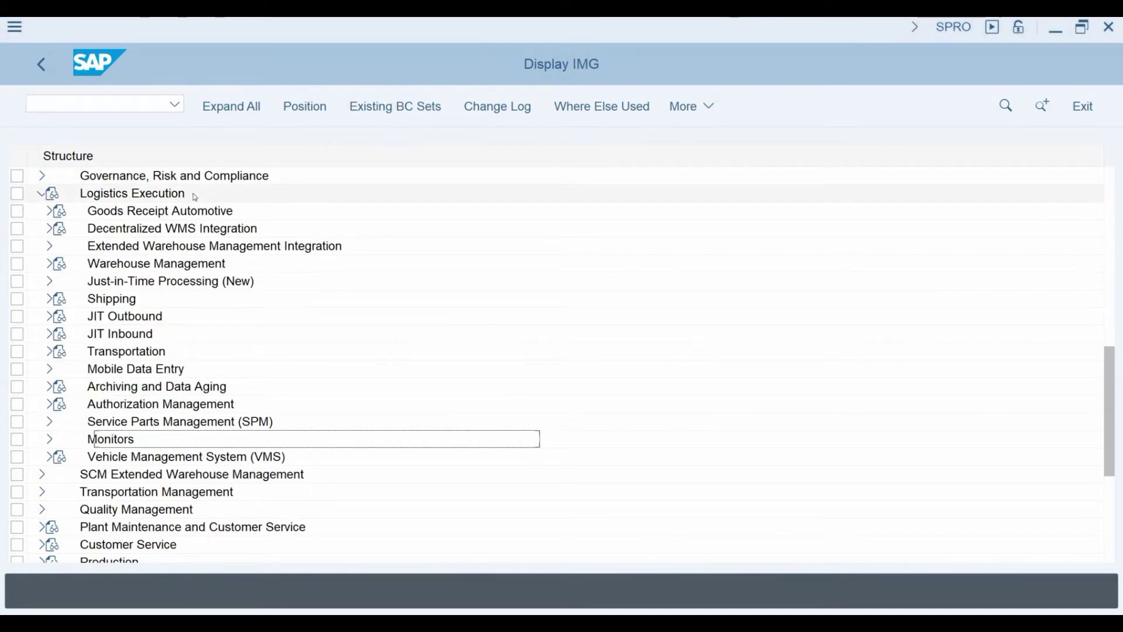
pyautogui.click(49, 246)
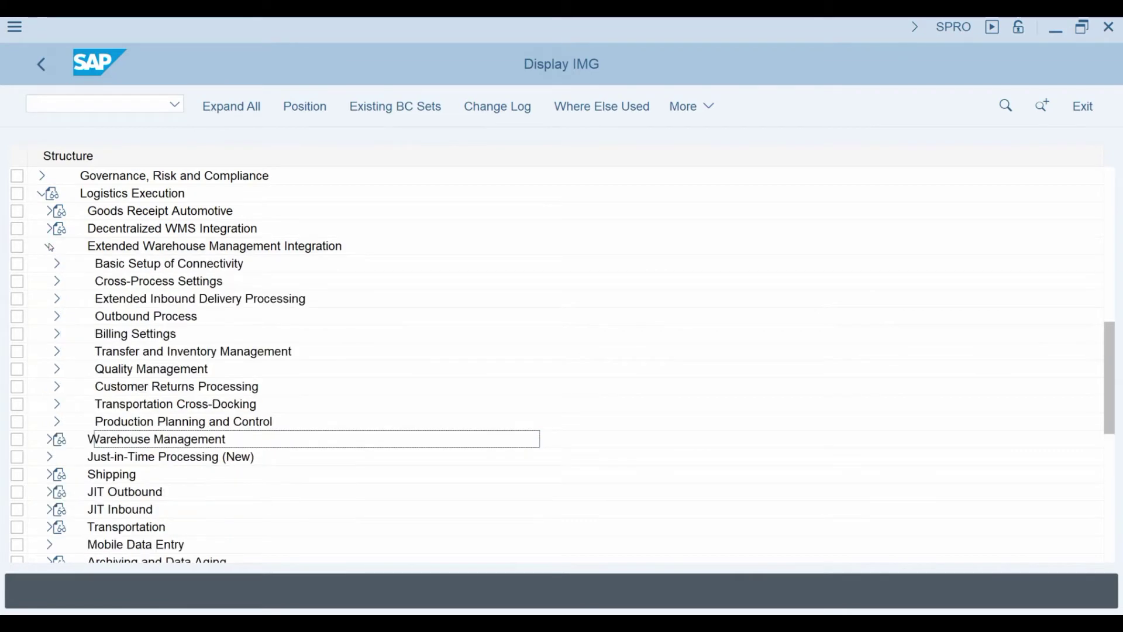
pyautogui.click(56, 262)
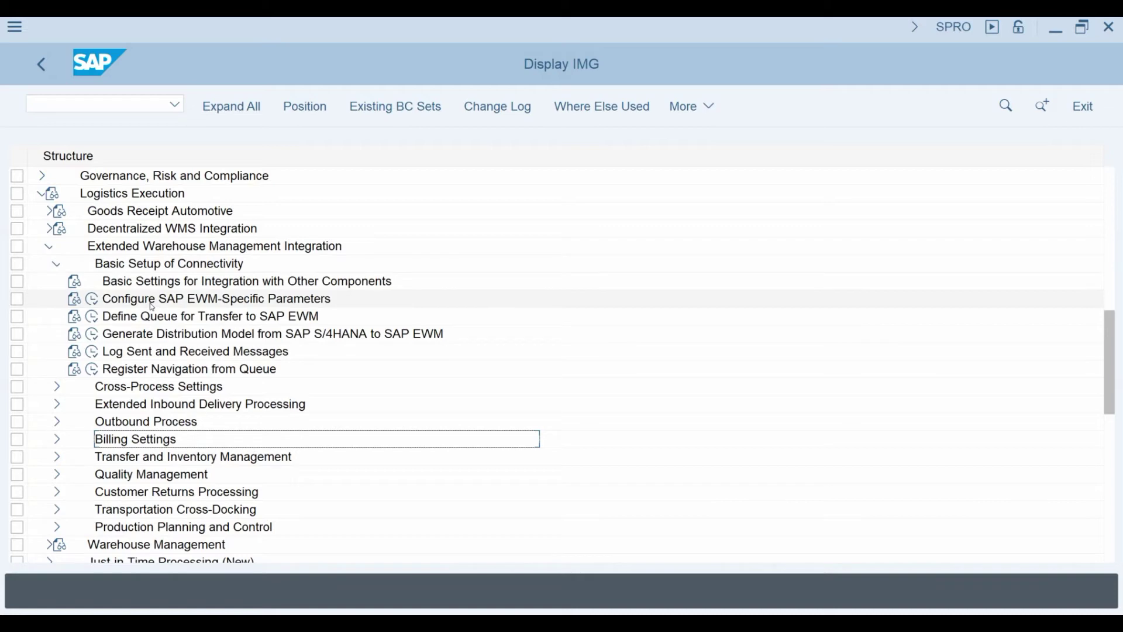
pyautogui.click(92, 300)
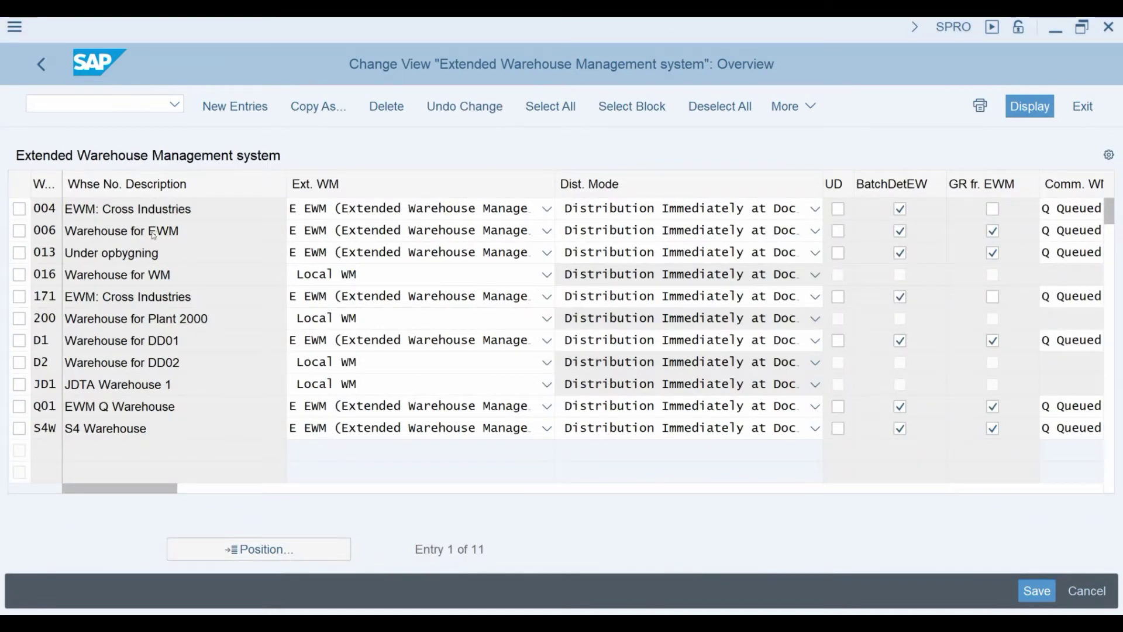
# Review the external WM and distribution mode options of warehouse Q01, and return to the guide.
pyautogui.click(19, 406)
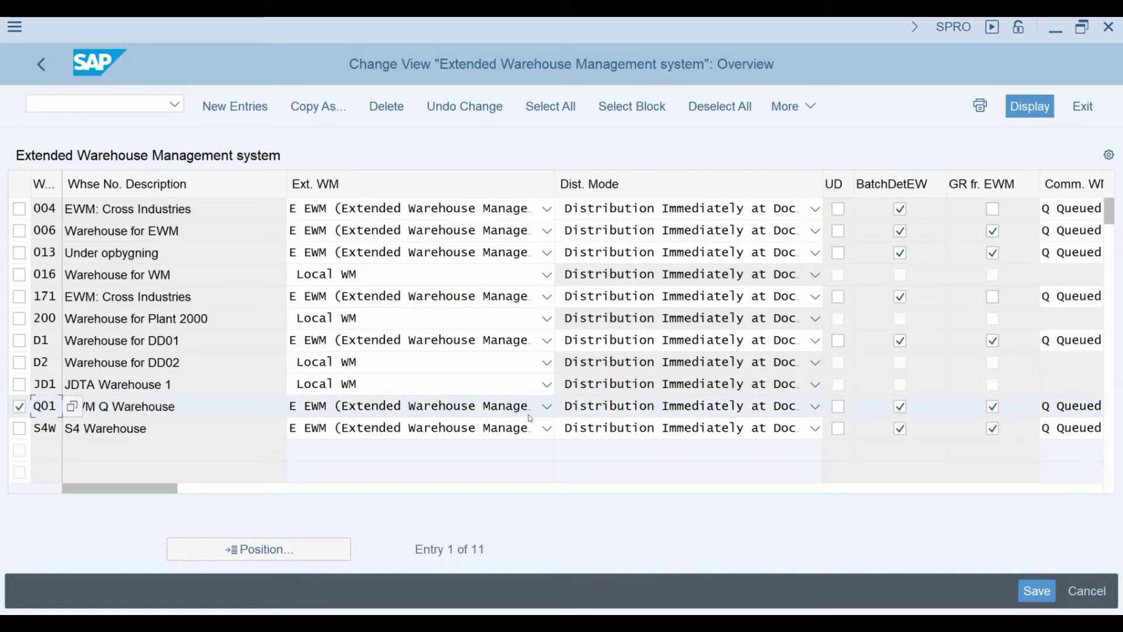
pyautogui.click(547, 408)
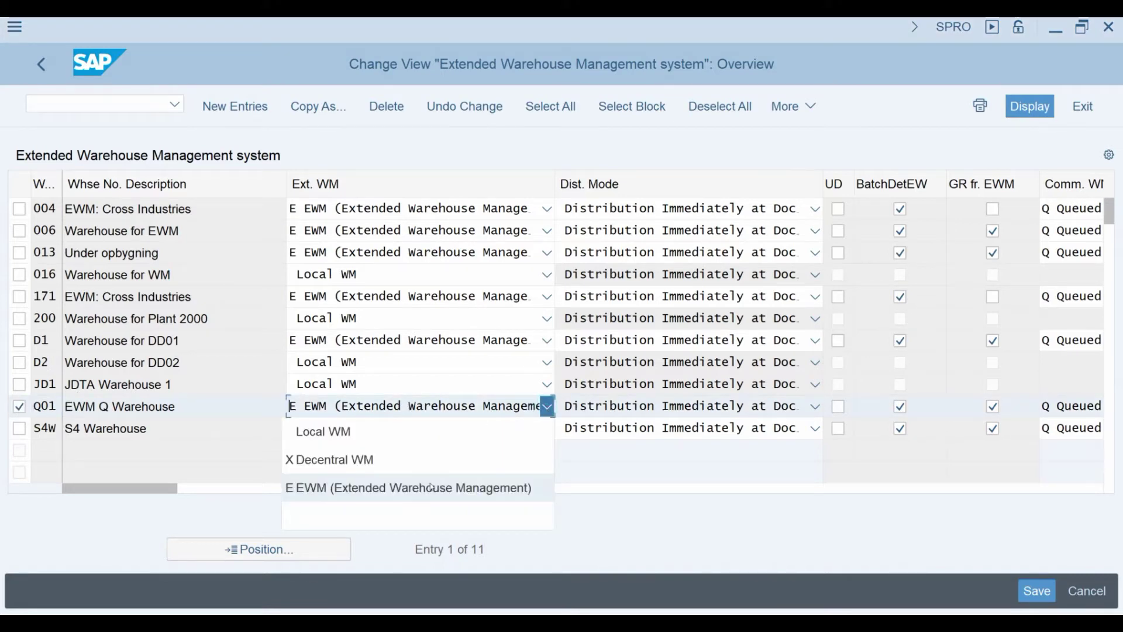
pyautogui.click(393, 488)
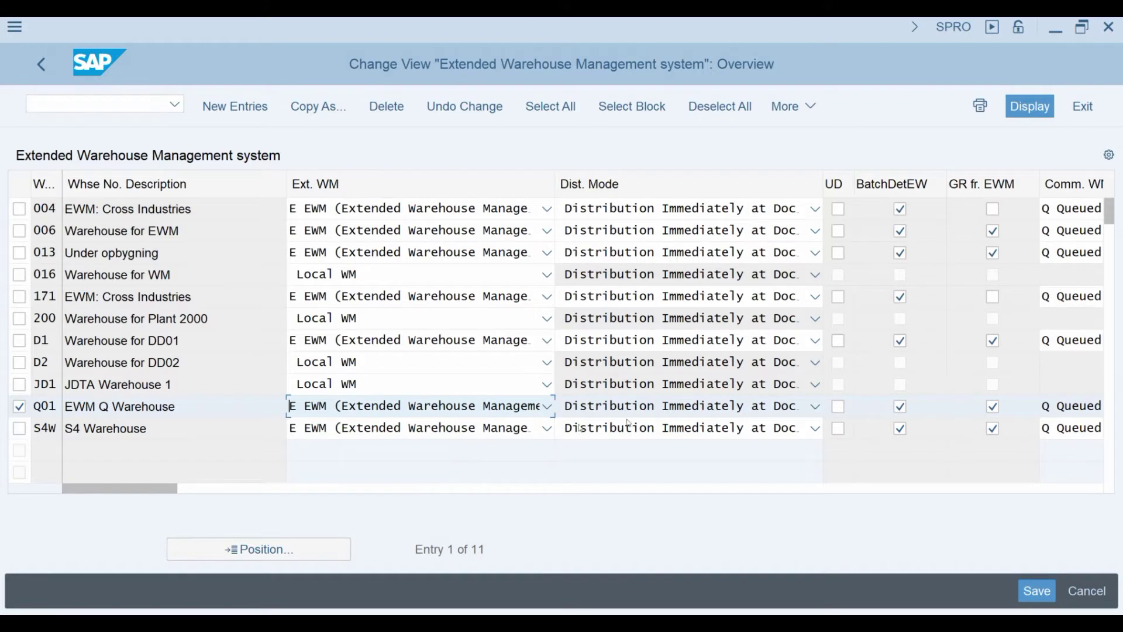
pyautogui.click(814, 406)
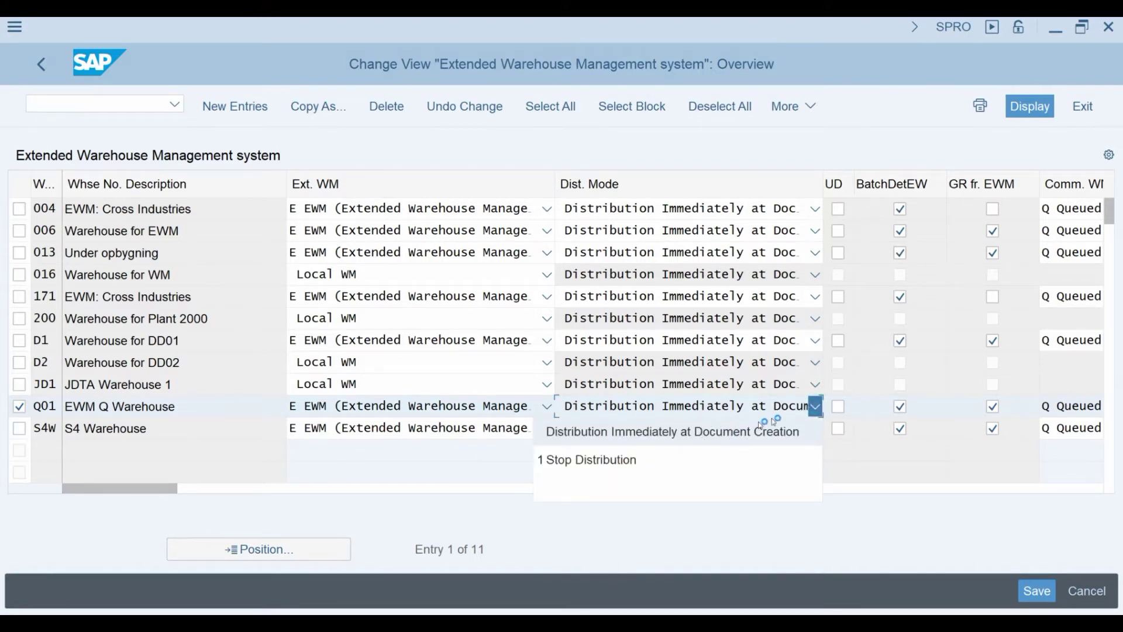
pyautogui.click(819, 406)
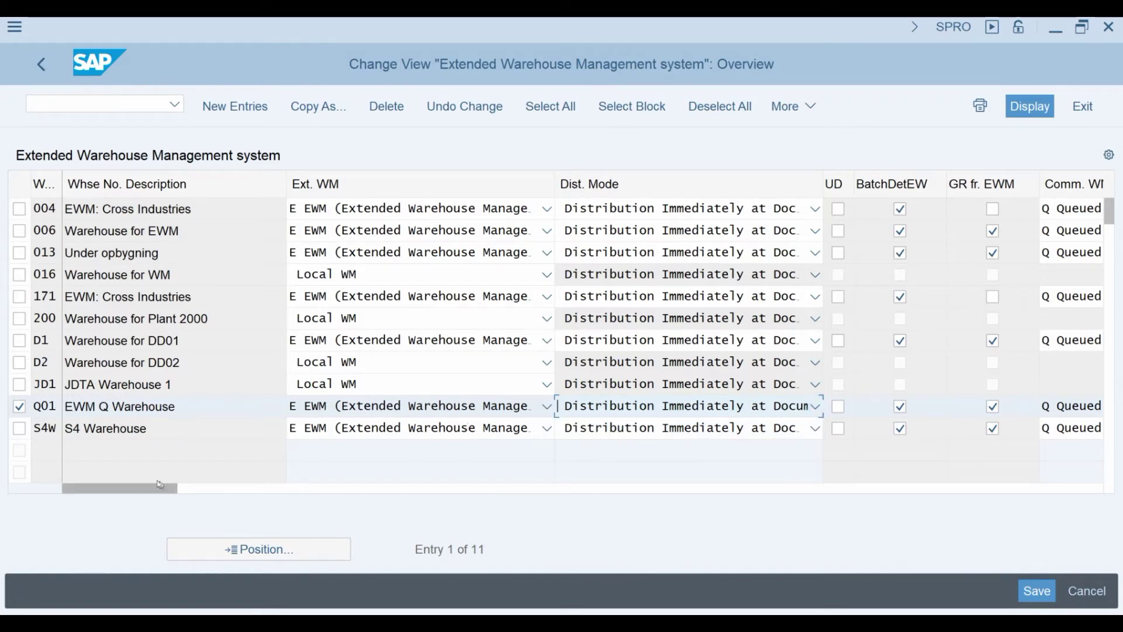
pyautogui.moveTo(157, 490); pyautogui.dragTo(211, 490)
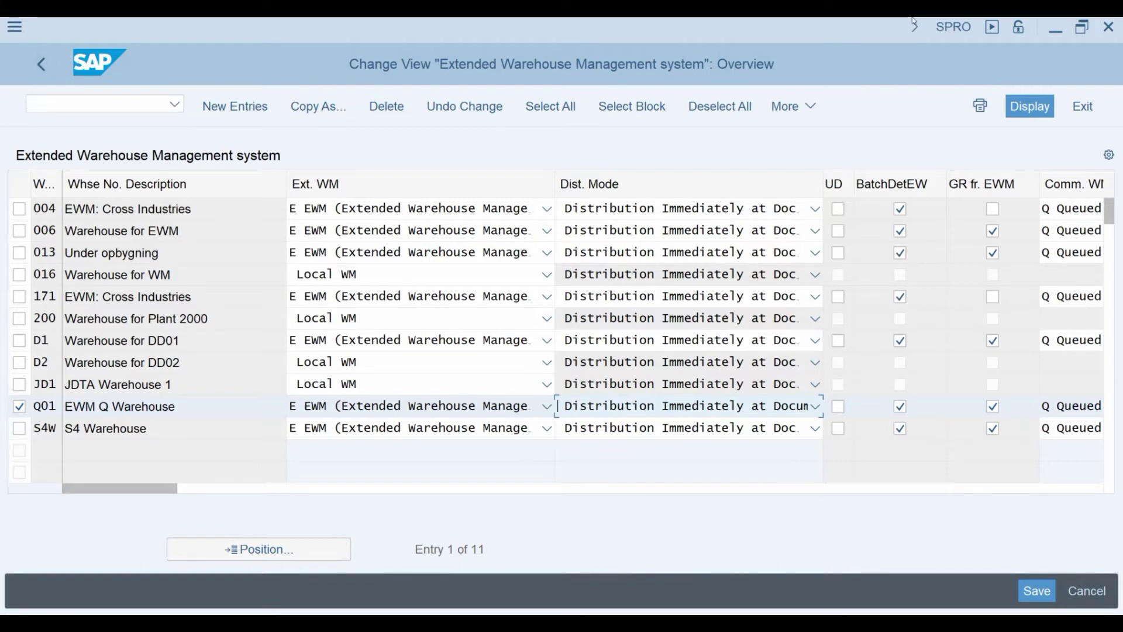
pyautogui.click(42, 64)
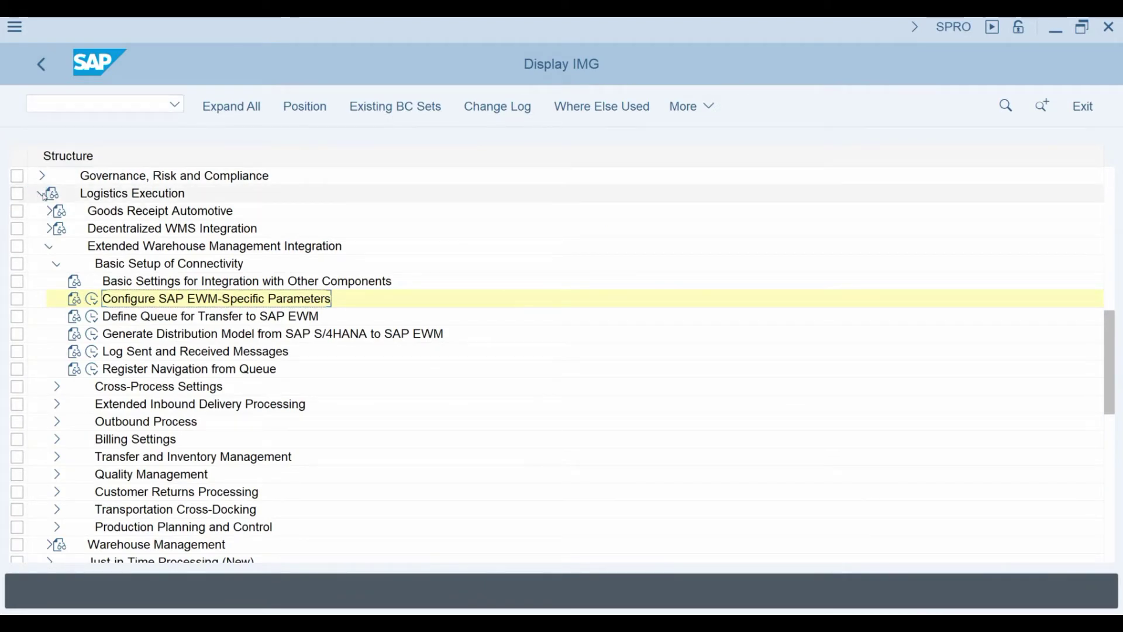
# Open the assignment of warehouse numbers from Logistics Execution in the ERP Integration general settings of SCM Extended Warehouse Management.
pyautogui.click(45, 196)
pyautogui.click(50, 212)
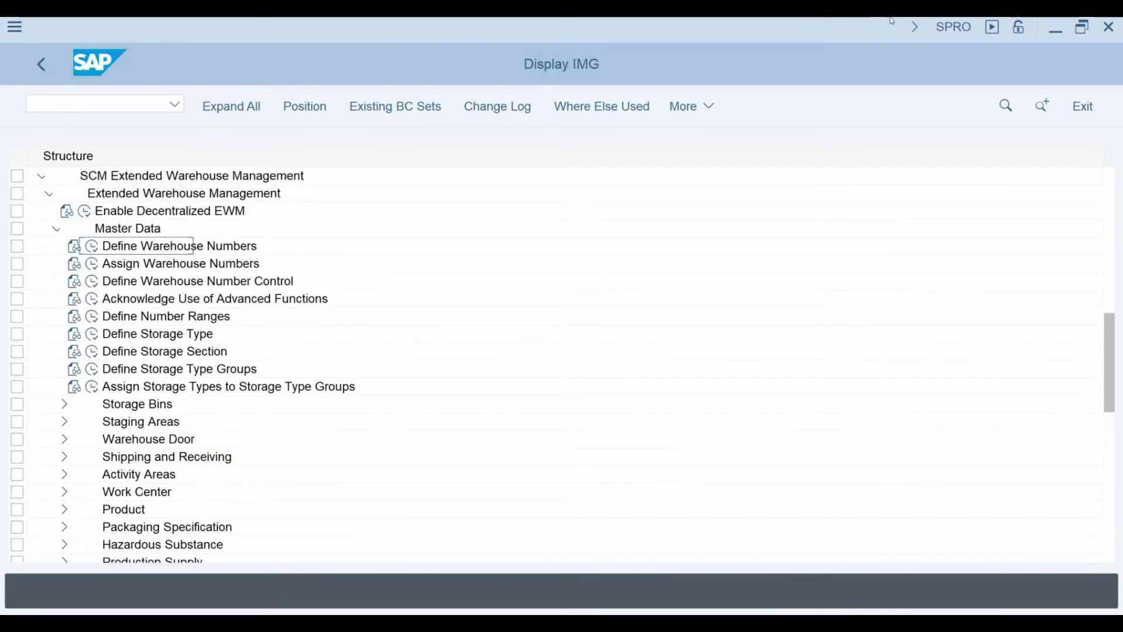
pyautogui.click(56, 228)
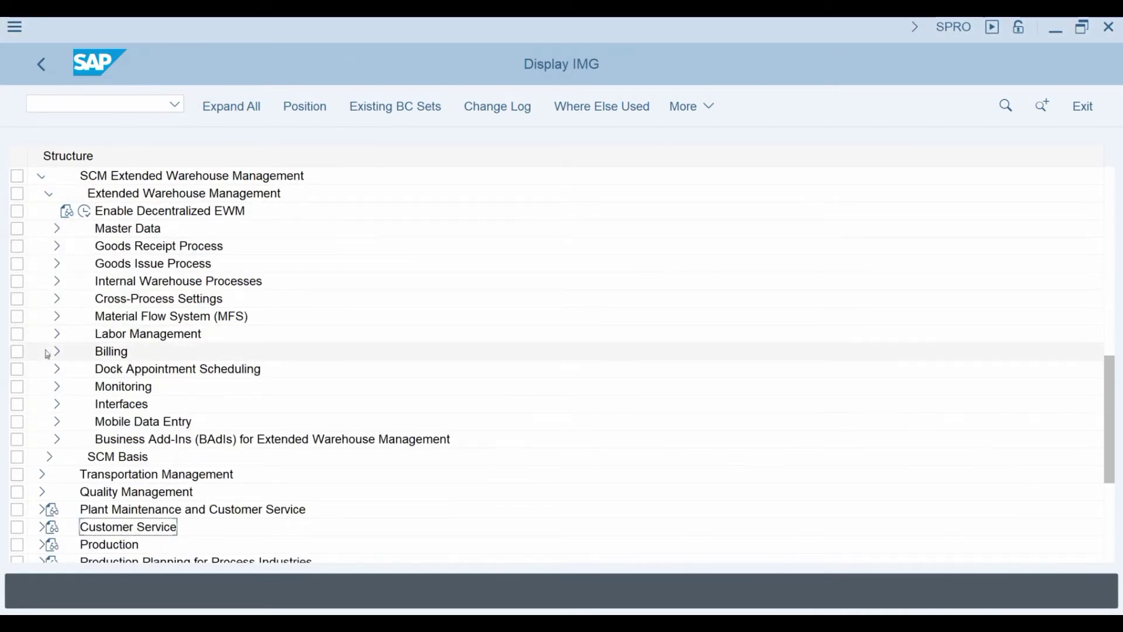
pyautogui.click(57, 404)
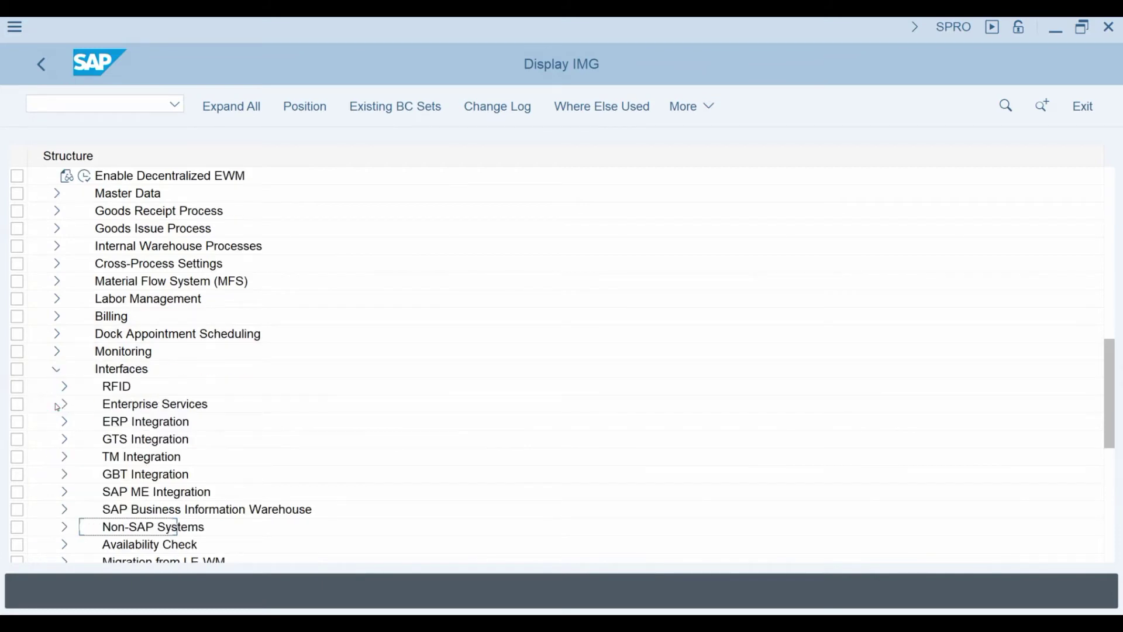
pyautogui.click(65, 422)
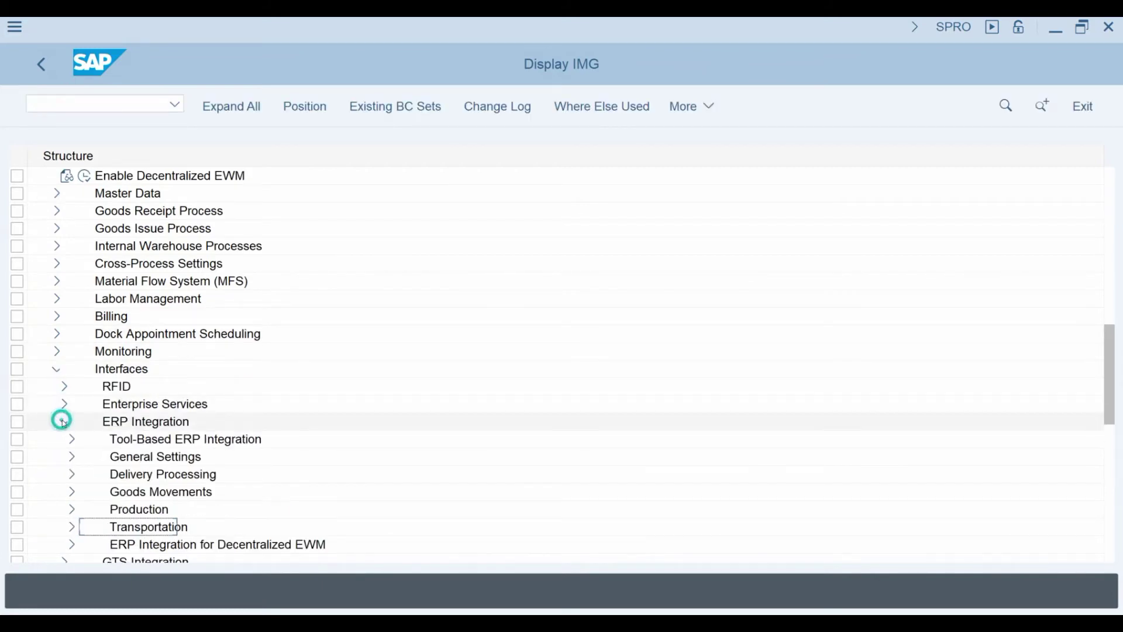
pyautogui.click(73, 456)
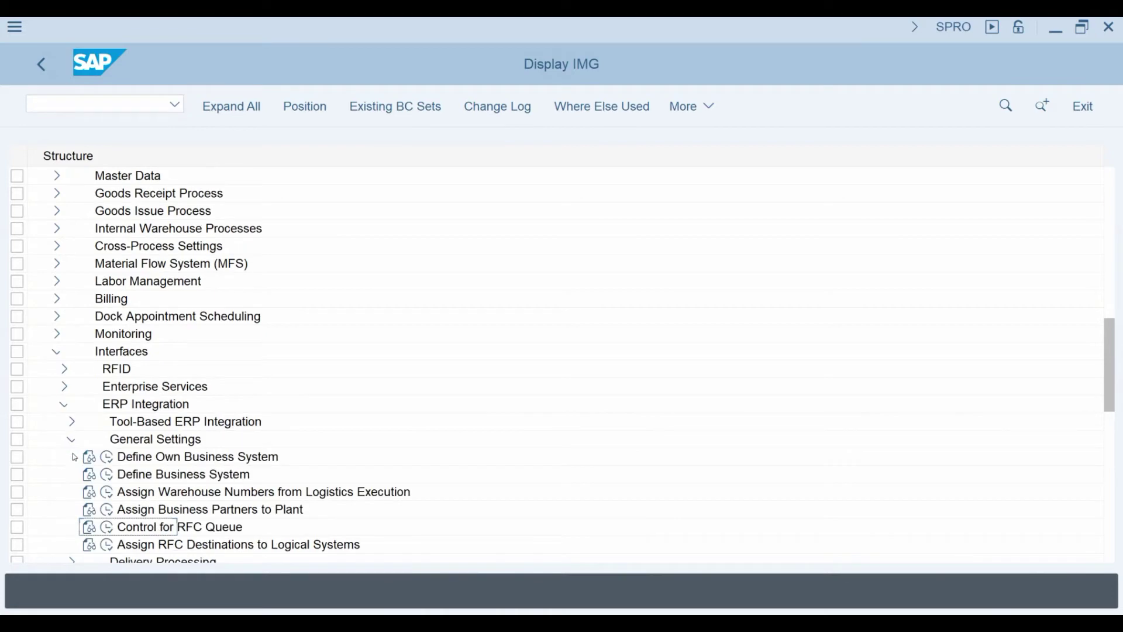
pyautogui.click(108, 493)
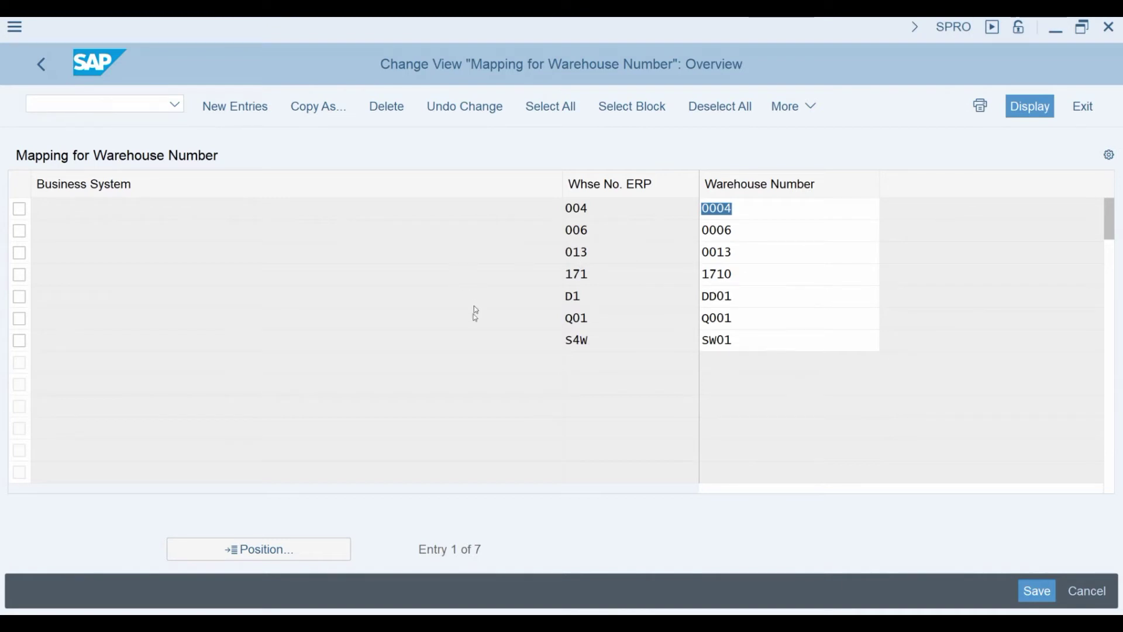
# Review the mapping of ERP warehouse Q01 to EWM warehouse Q001, including the available business systems, and return to the guide.
pyautogui.click(433, 314)
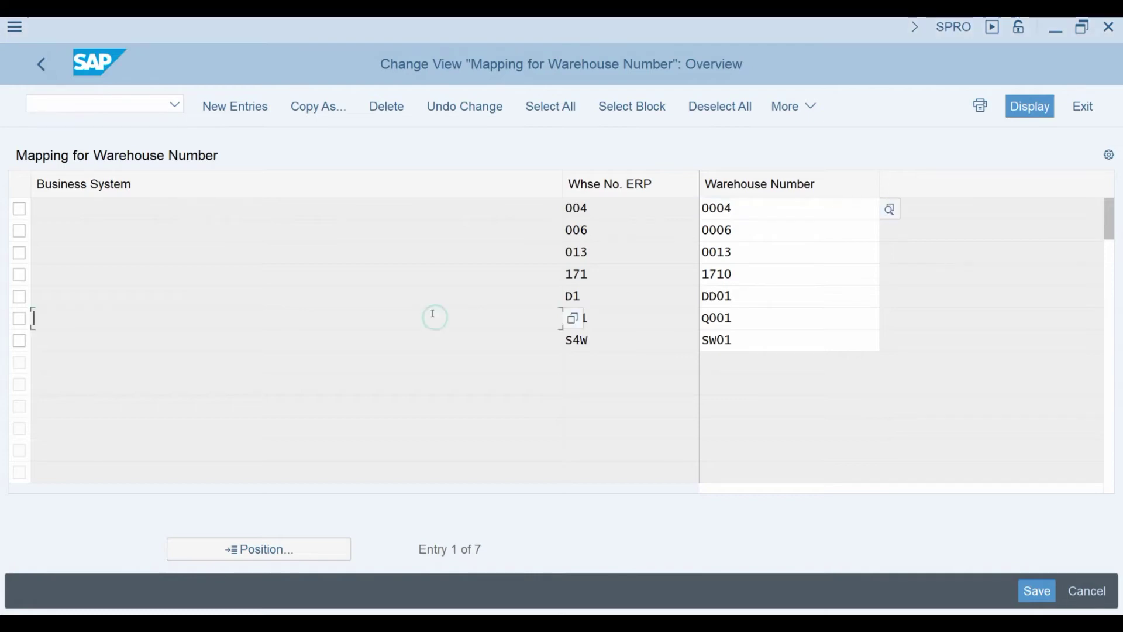
pyautogui.click(576, 317)
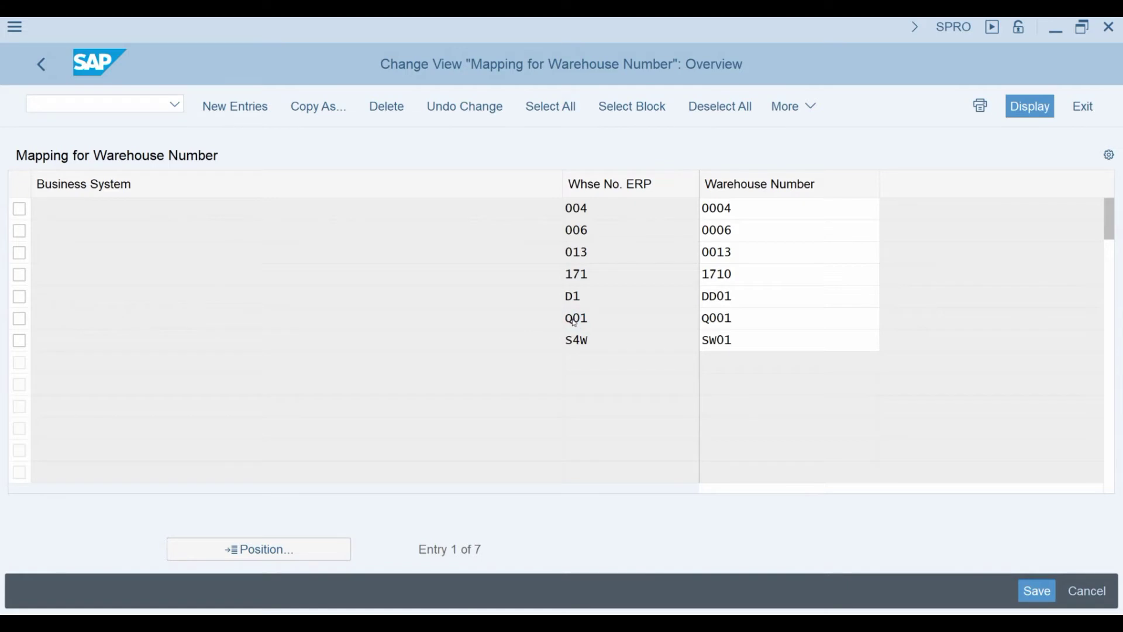
pyautogui.press('F4')
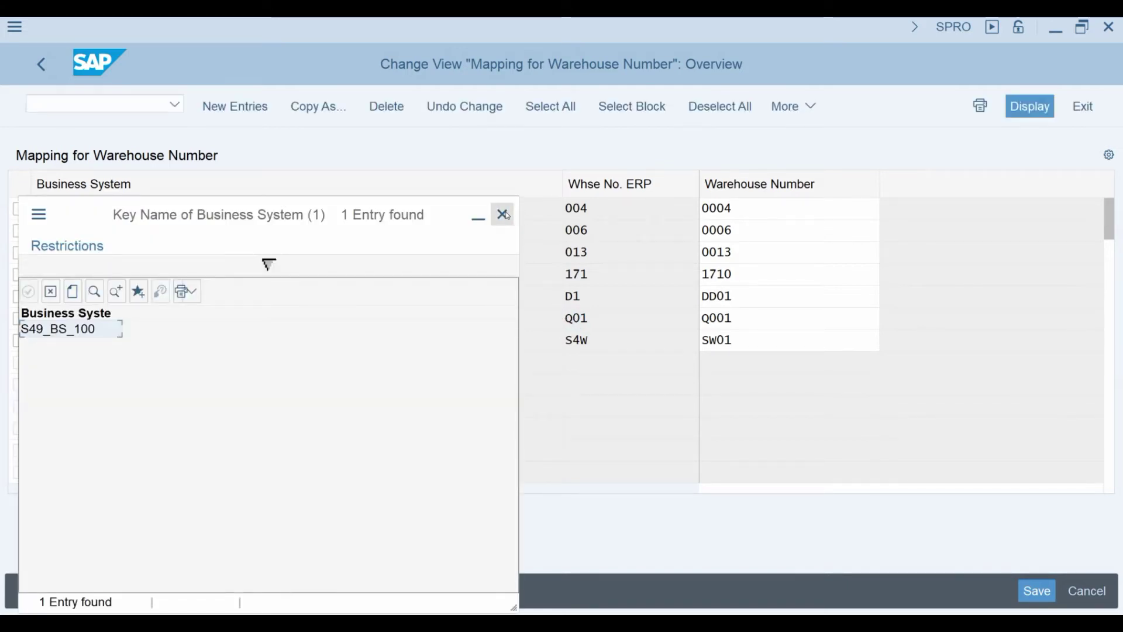
pyautogui.click(503, 215)
pyautogui.click(744, 316)
pyautogui.click(784, 311)
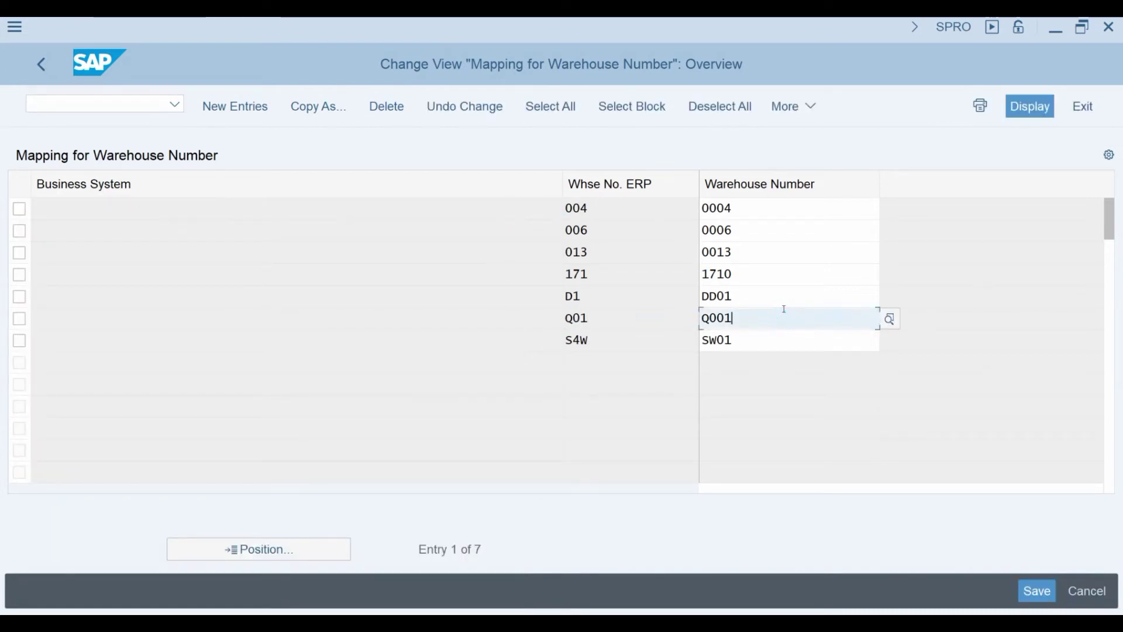
pyautogui.click(46, 65)
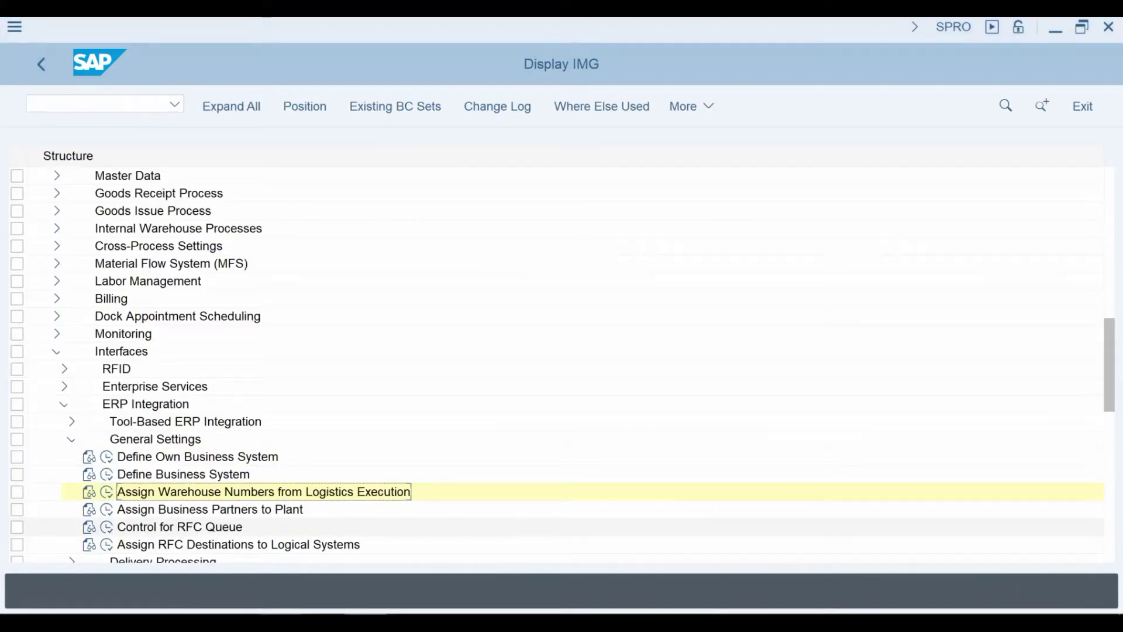
# Switch to PowerPoint to view the organizational structures slide, return to SAP, and leave the guide for the SAP Easy Access screen.
pyautogui.click(322, 607)
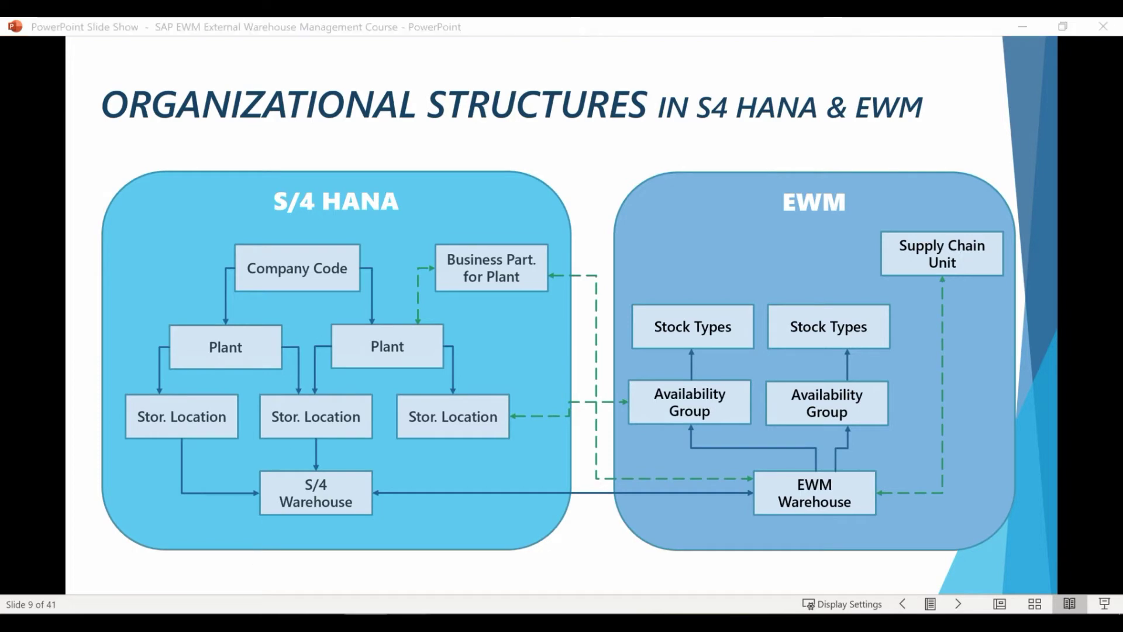
pyautogui.click(459, 560)
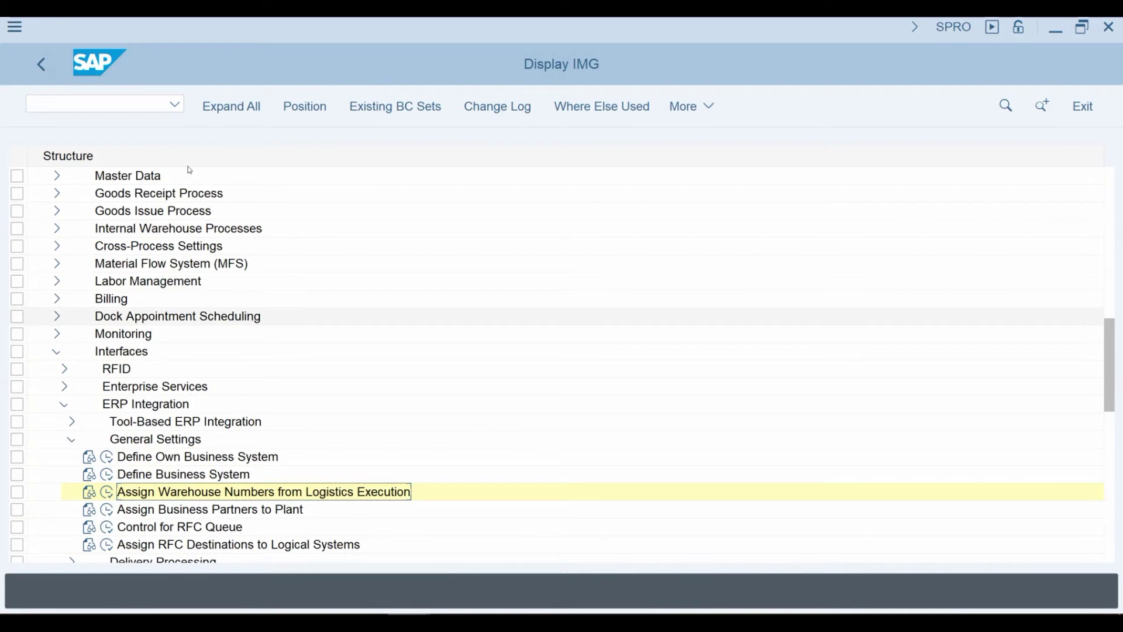
pyautogui.write('/n')
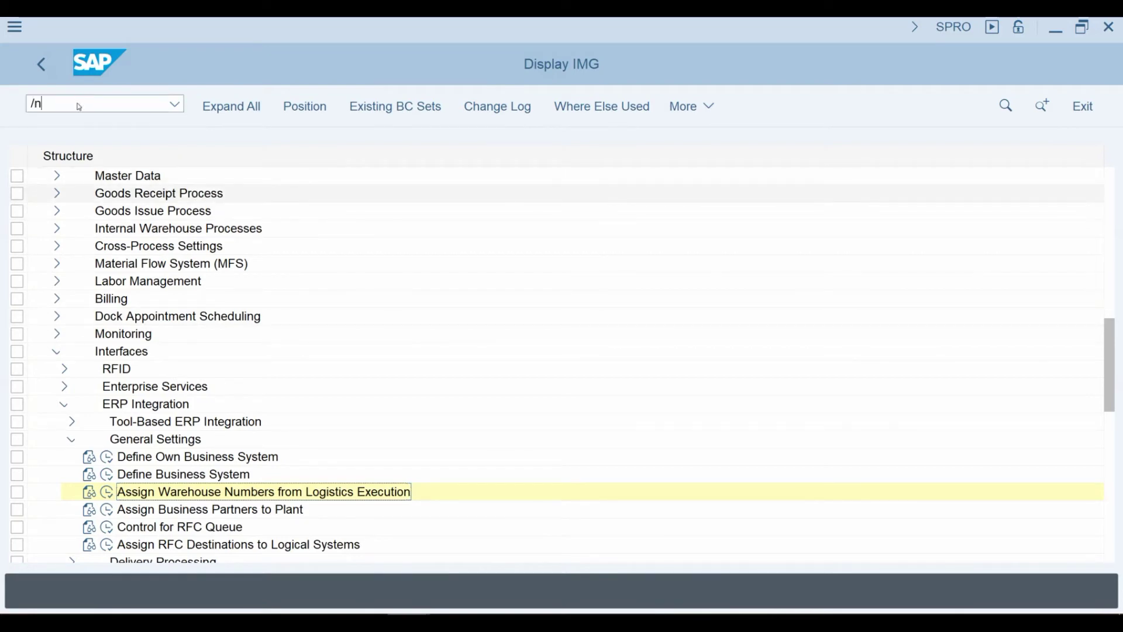
pyautogui.press('Return')
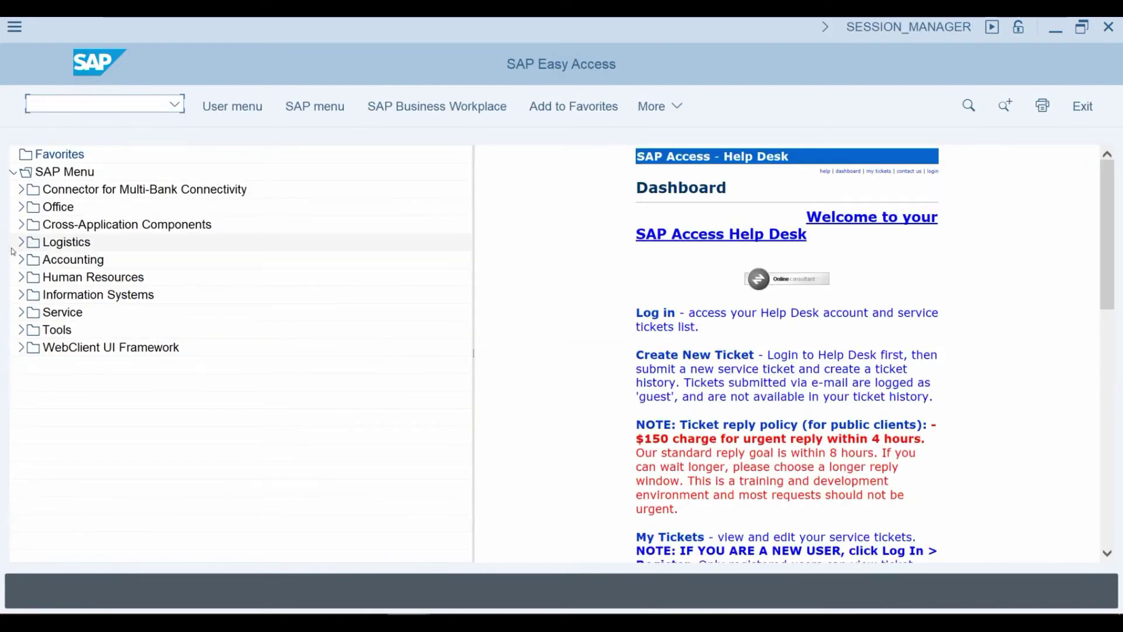
# Open Maintain Supply Chain Unit from the Extended Warehouse Management master data and display supply chain unit SCU_1710_Q.
pyautogui.click(20, 241)
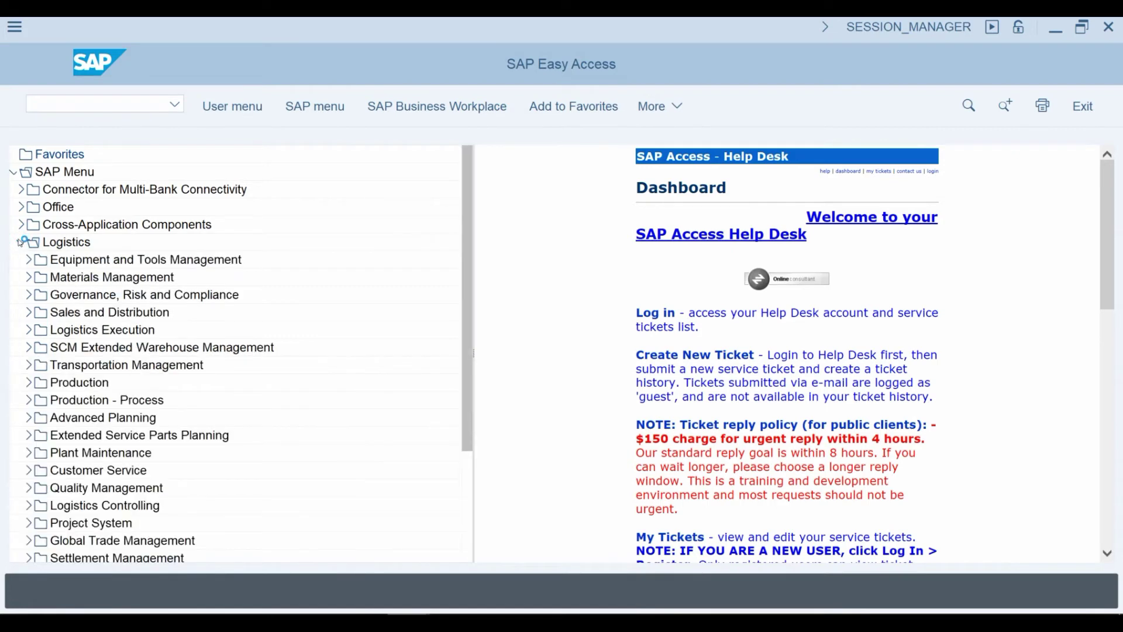
pyautogui.click(28, 347)
pyautogui.click(34, 366)
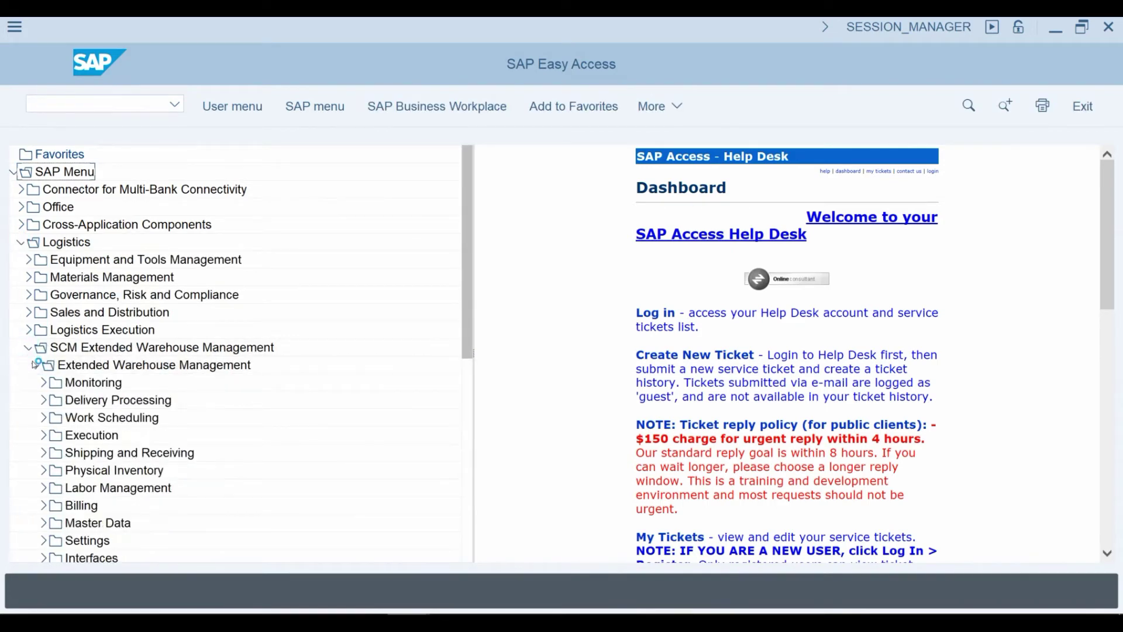
pyautogui.moveTo(469, 283); pyautogui.dragTo(472, 371)
pyautogui.click(41, 367)
pyautogui.click(43, 366)
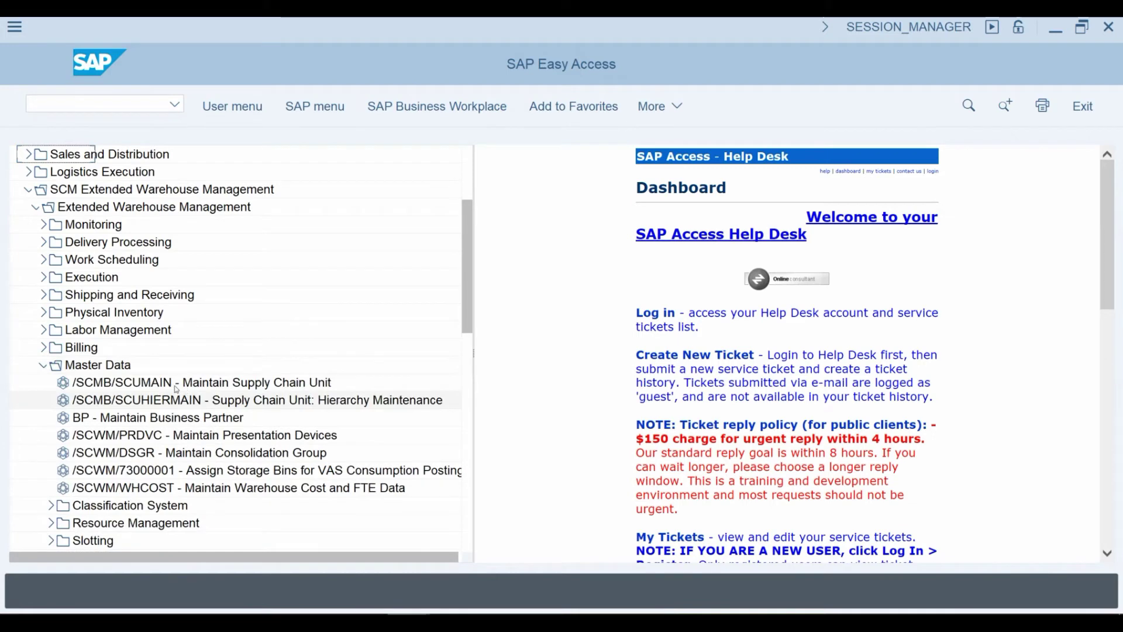
pyautogui.click(182, 383)
pyautogui.doubleClick(181, 367)
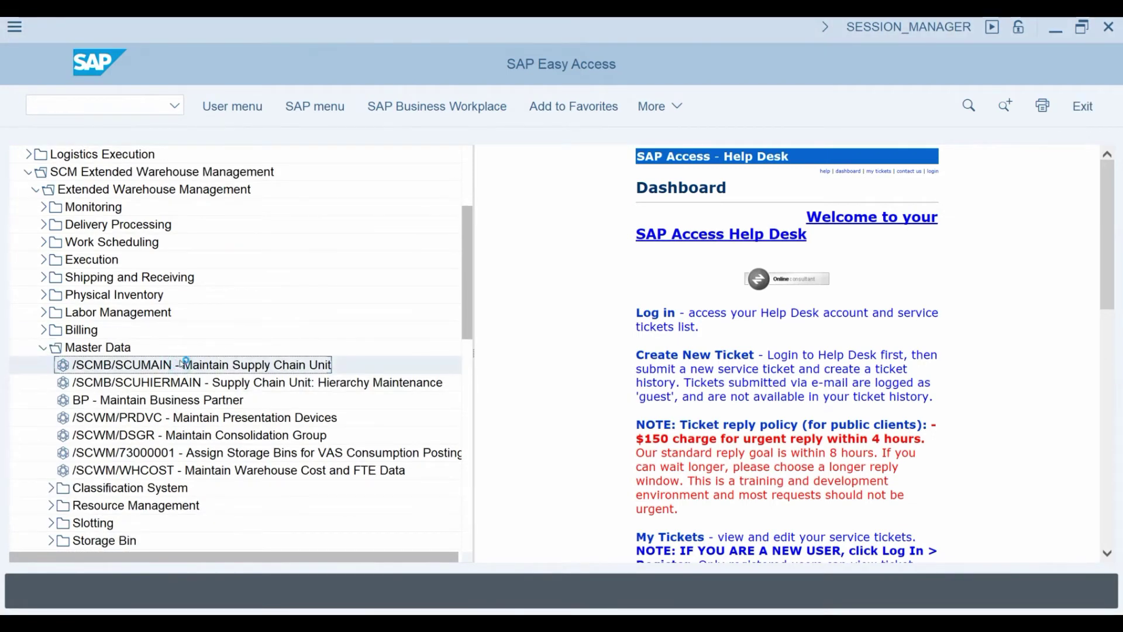
pyautogui.click(108, 269)
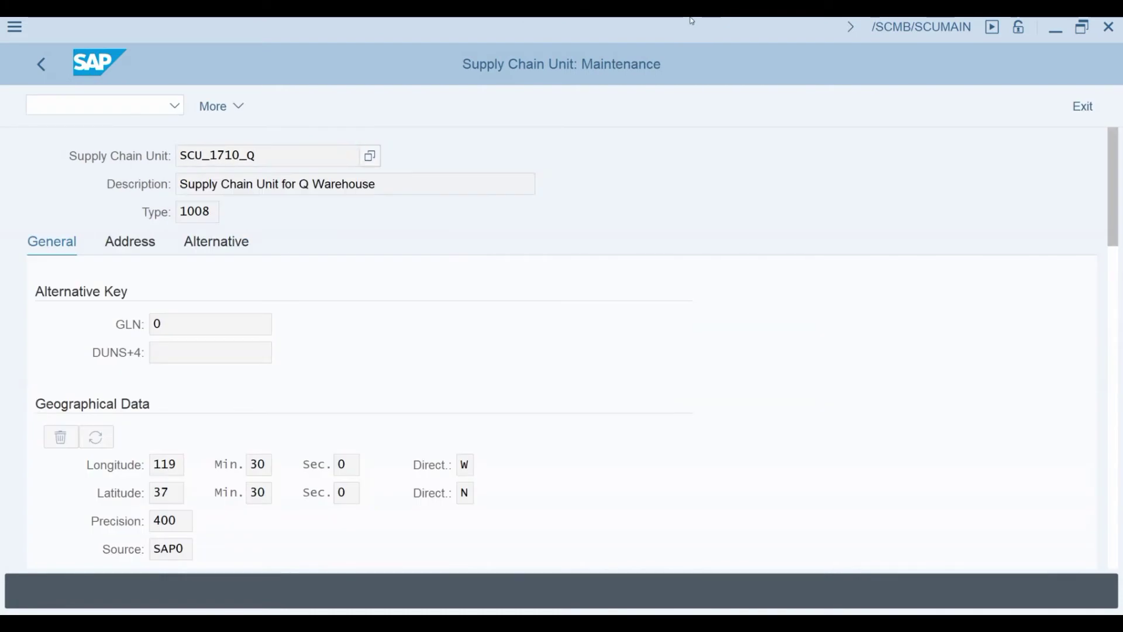
# Review the address data and alternative business attributes of supply chain unit SCU_1710_Q.
pyautogui.click(141, 240)
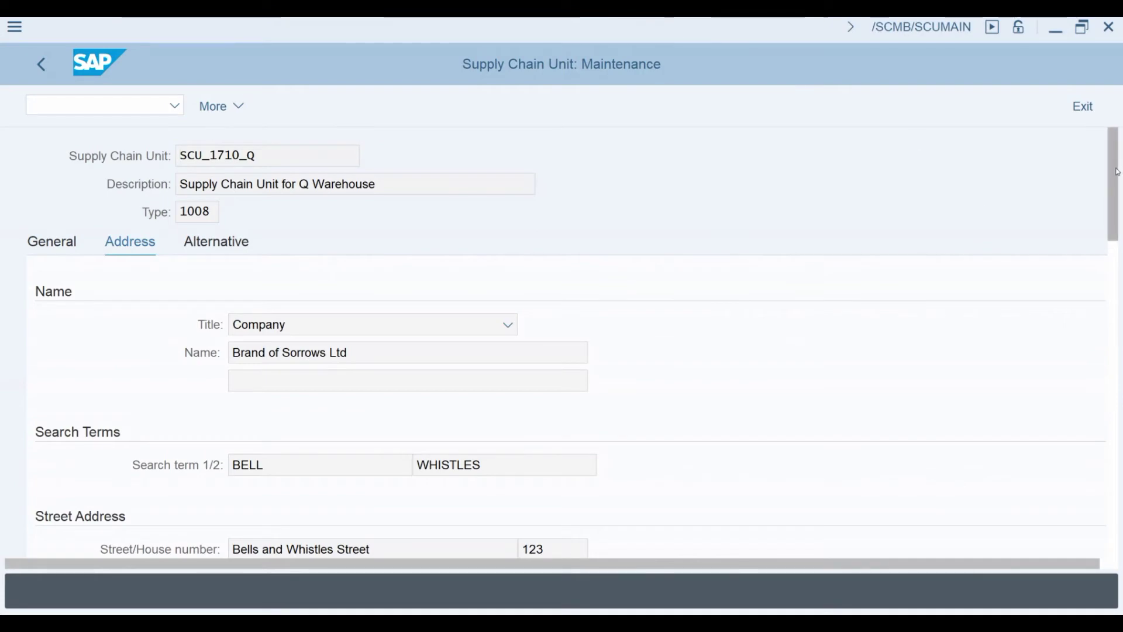
pyautogui.moveTo(1117, 171); pyautogui.dragTo(1114, 372)
pyautogui.scroll(10, 704, 228)
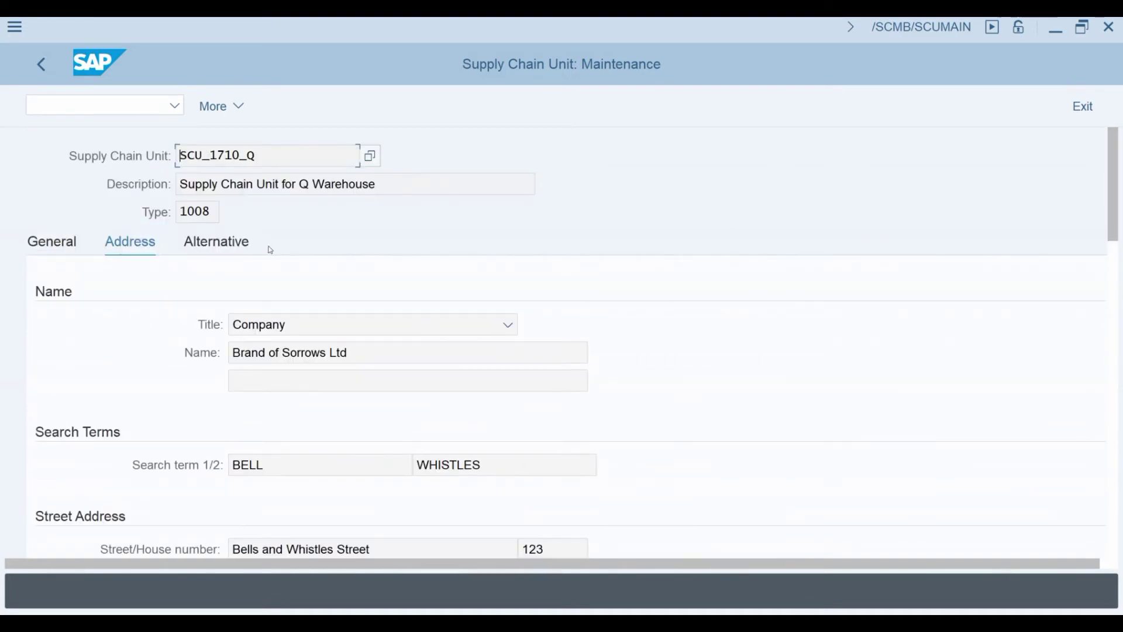
pyautogui.click(229, 242)
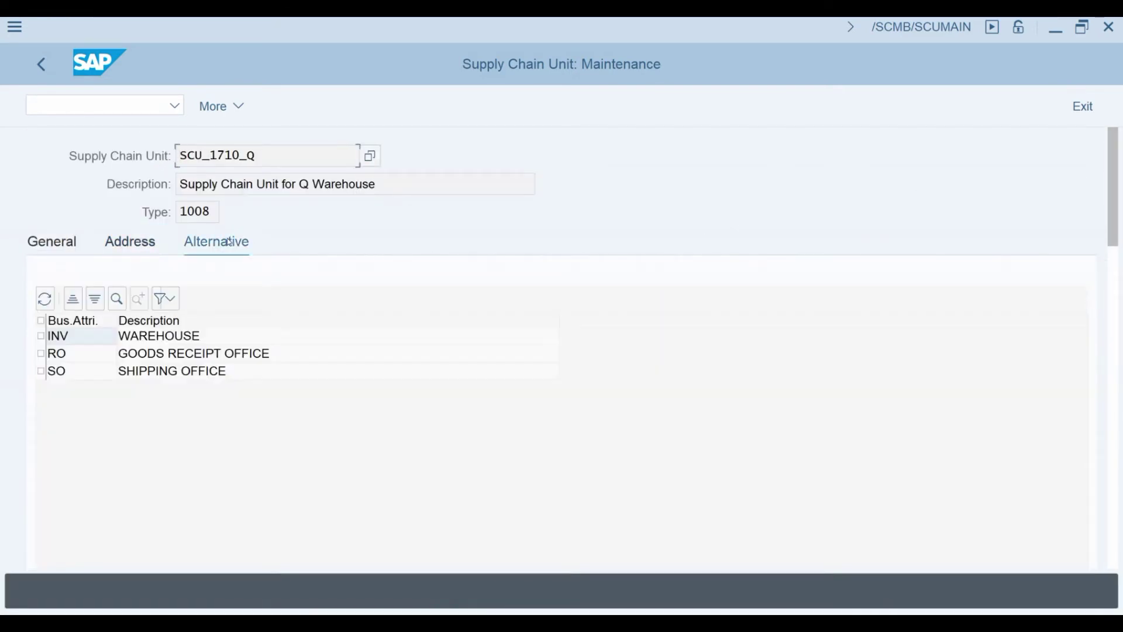
# Display the possible business attributes for the INV entry of supply chain unit SCU_1710_Q and close the list.
pyautogui.click(114, 337)
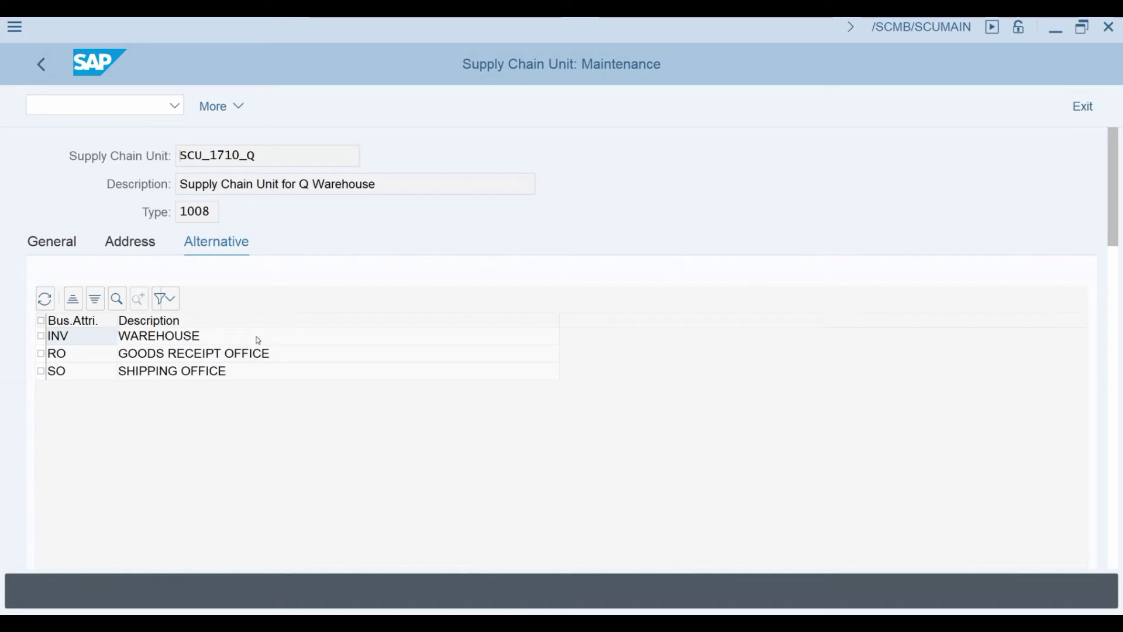
pyautogui.press('F4')
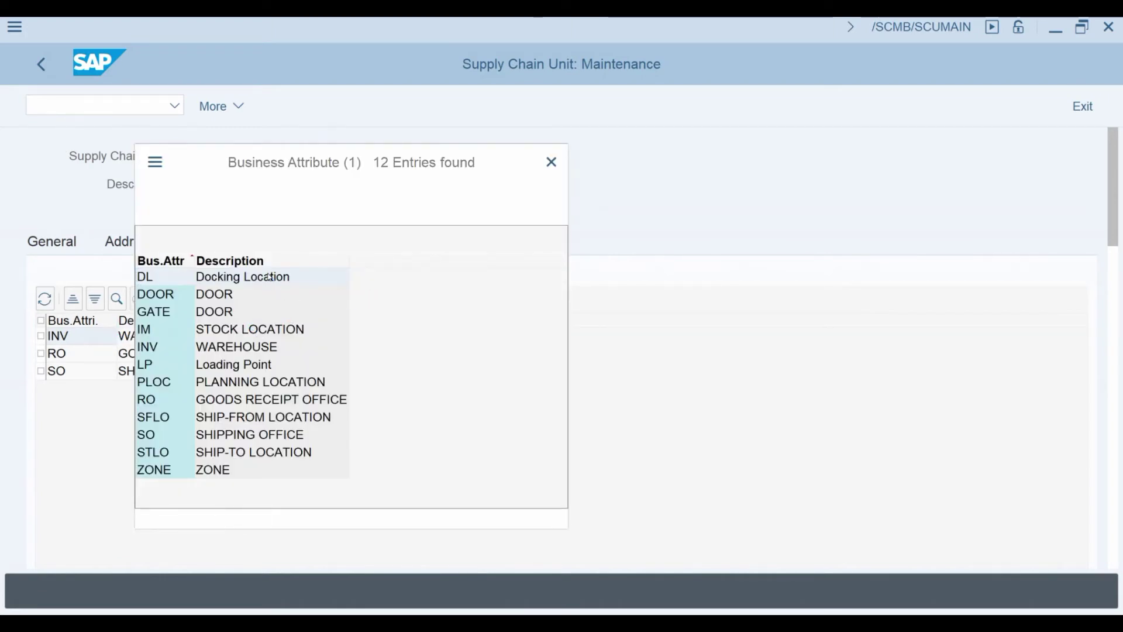
pyautogui.click(551, 162)
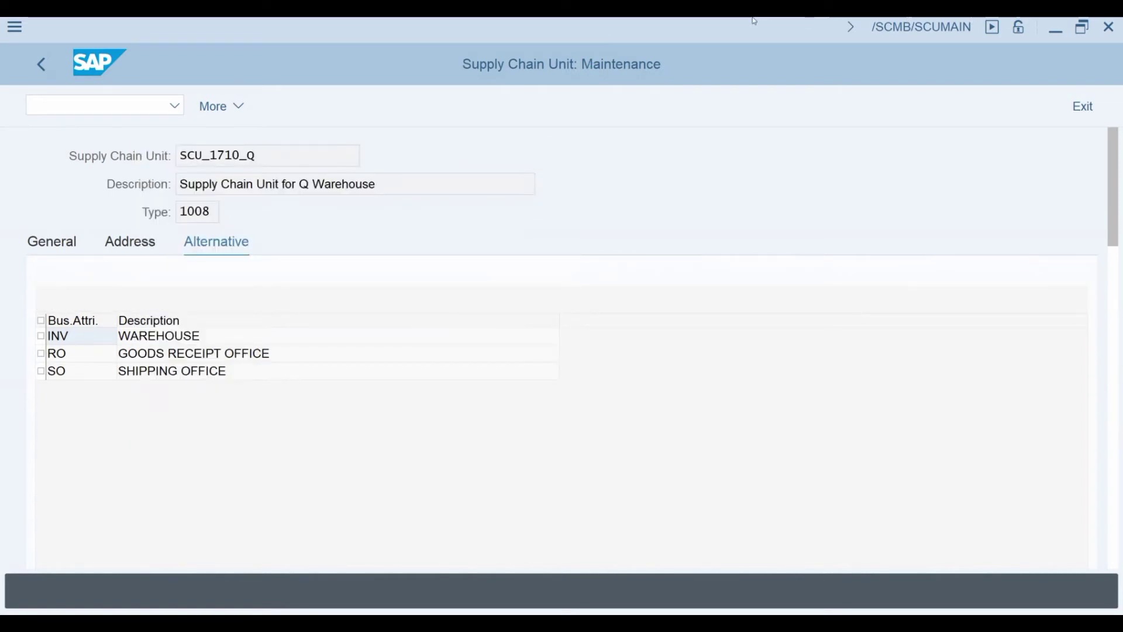
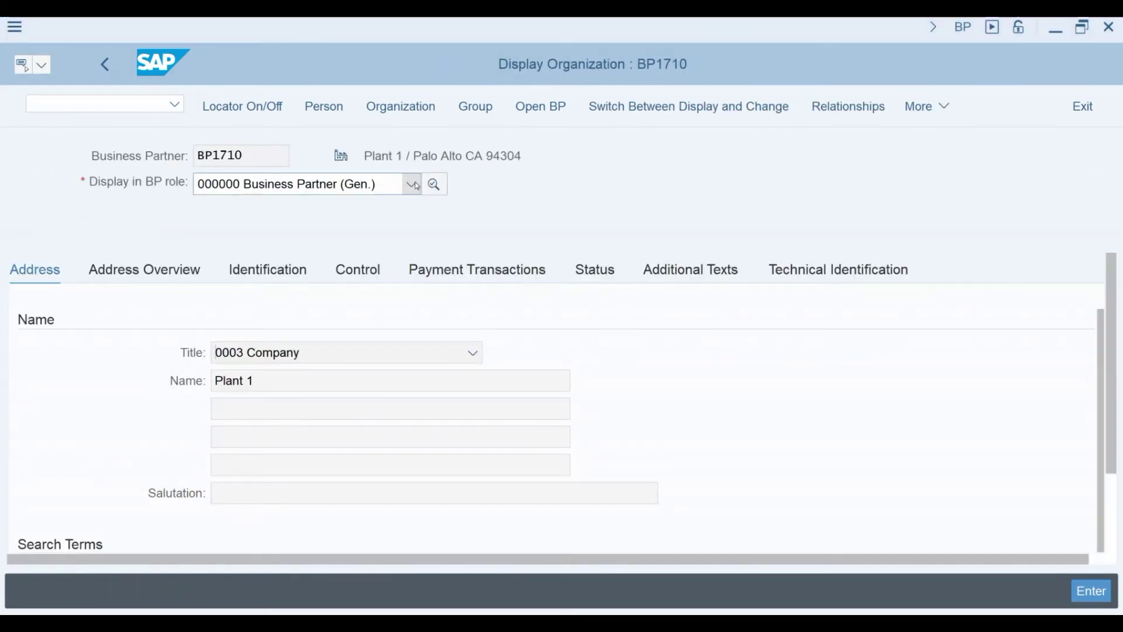
# Display business partner BP1710 in role FLVN01 Supplier and examine the plant assignment in the vendor general data.
pyautogui.click(415, 186)
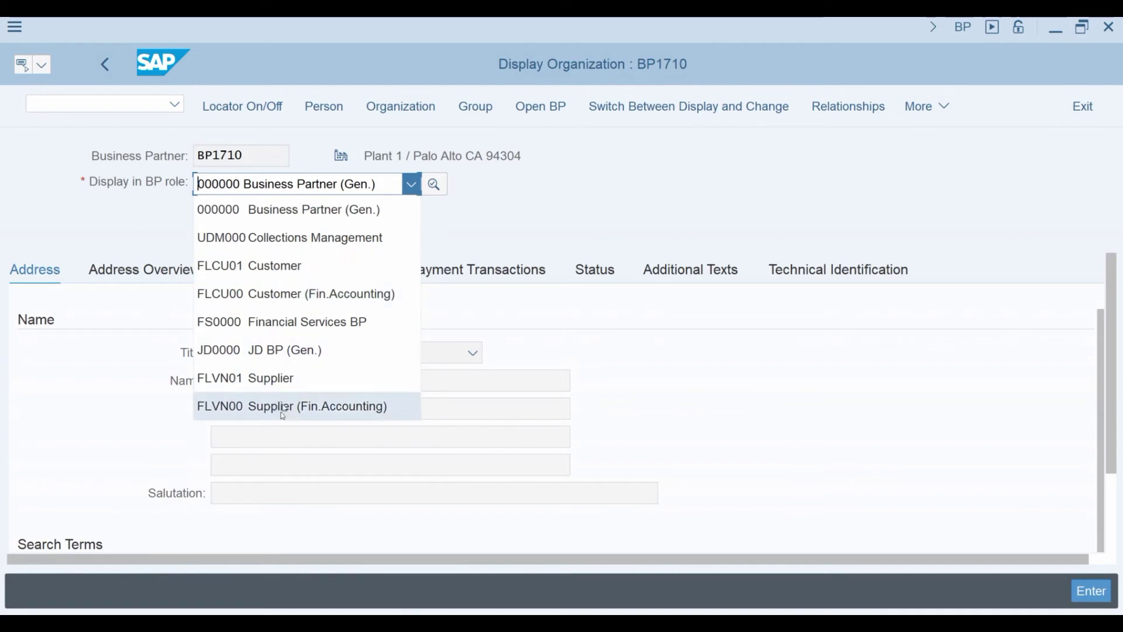
pyautogui.click(328, 374)
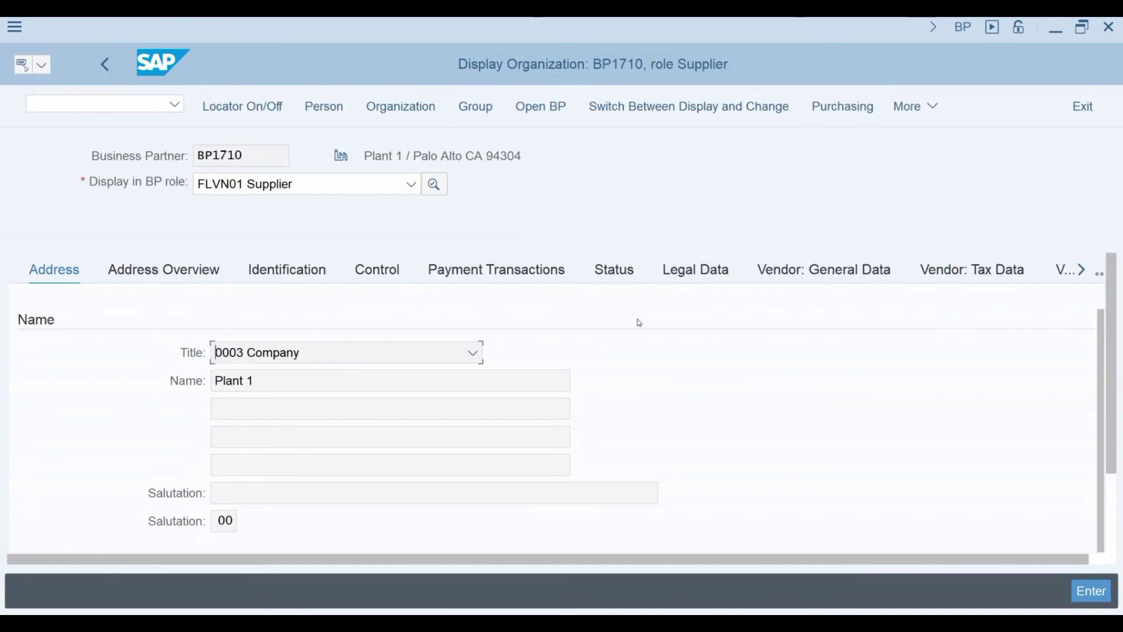
pyautogui.click(810, 271)
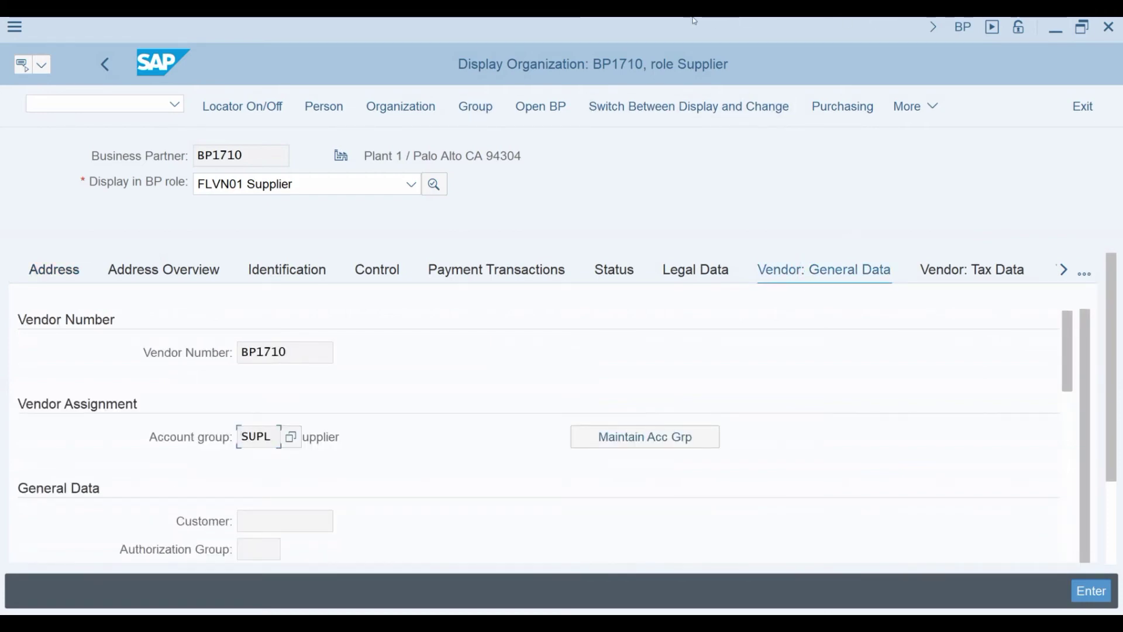
pyautogui.scroll(-5, 1069, 363)
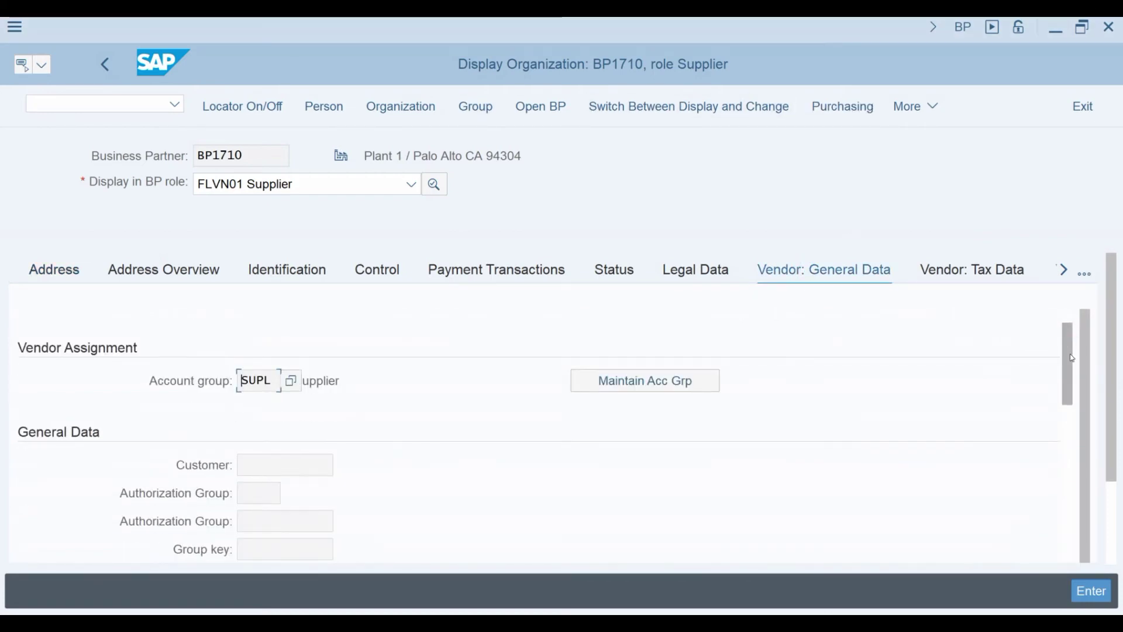
pyautogui.scroll(-5, 1072, 403)
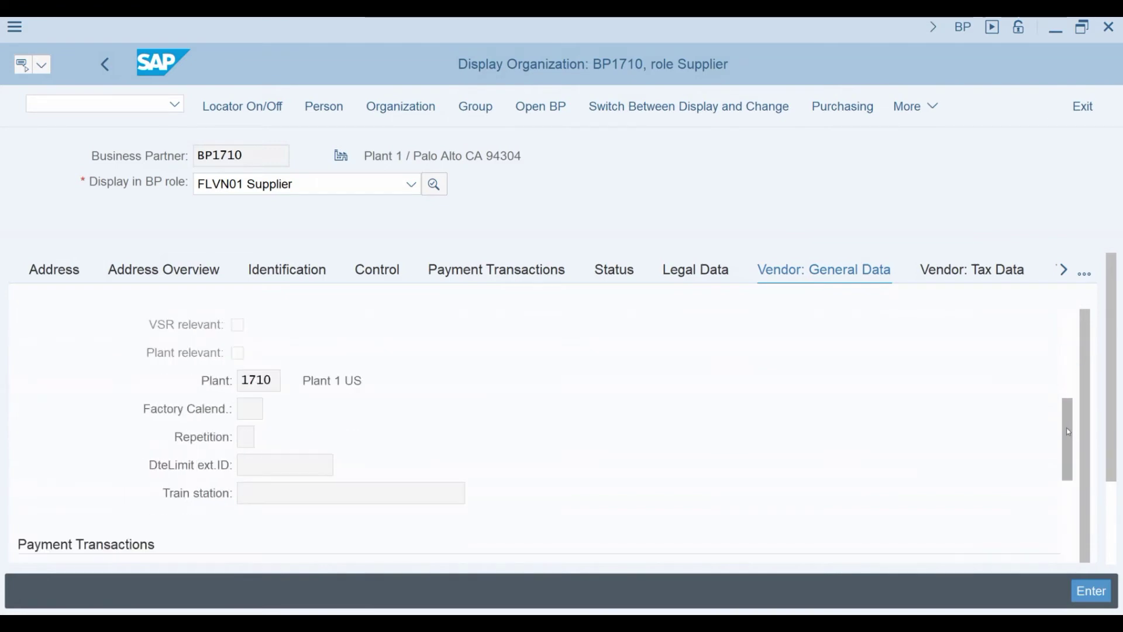
pyautogui.click(278, 381)
pyautogui.click(279, 379)
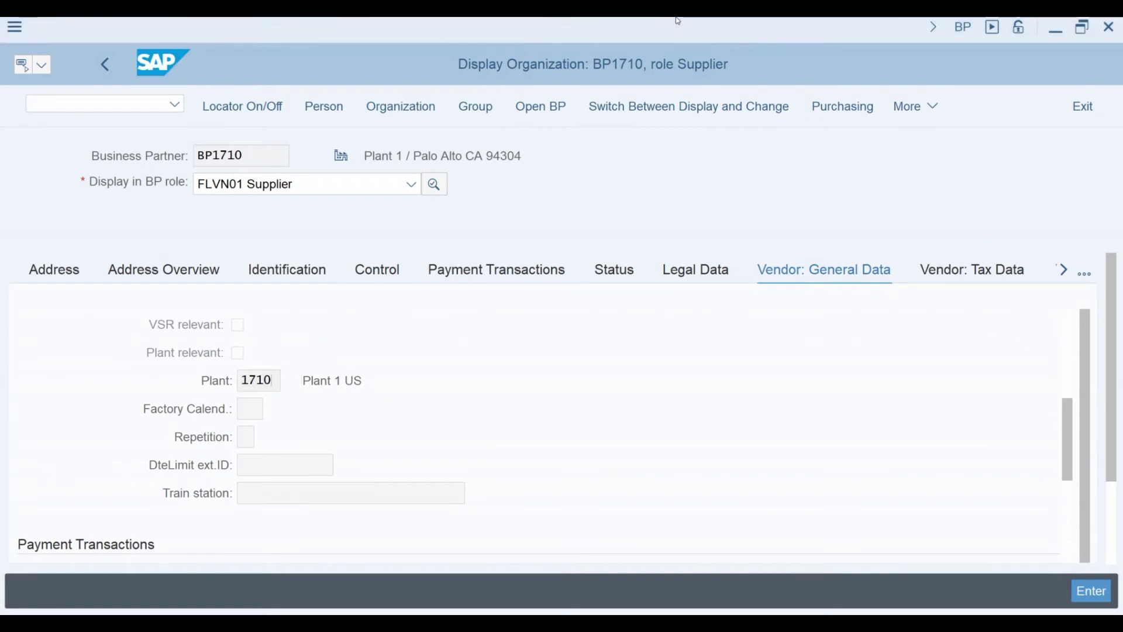
# Start creating a business partner of type Organization and view the roles available for it.
pyautogui.click(919, 109)
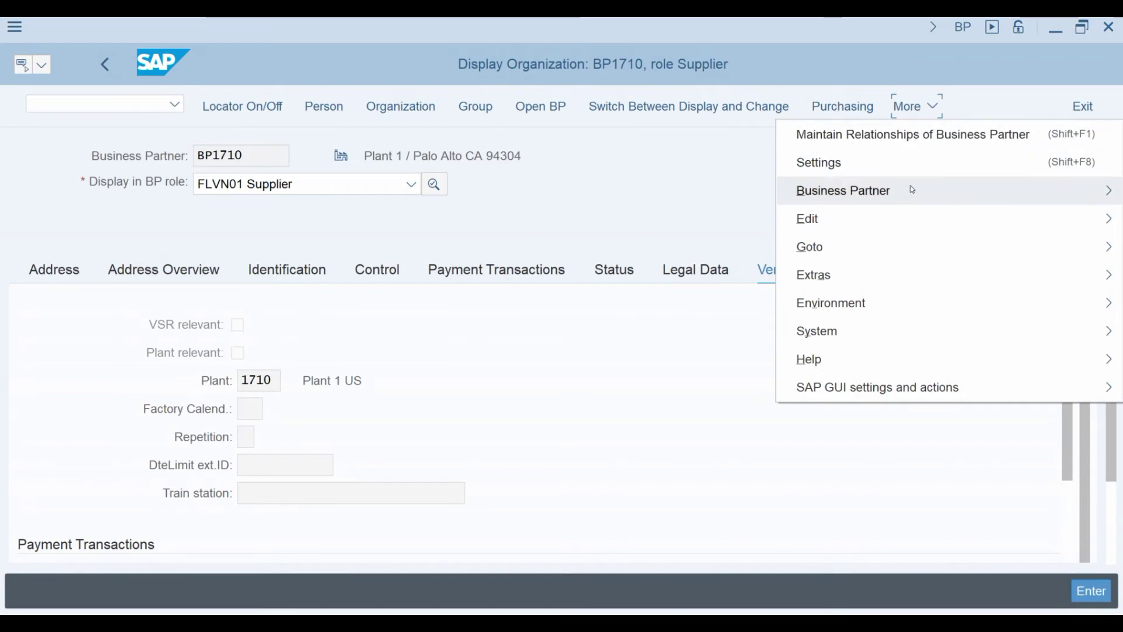
pyautogui.moveTo(911, 189)
pyautogui.moveTo(632, 218)
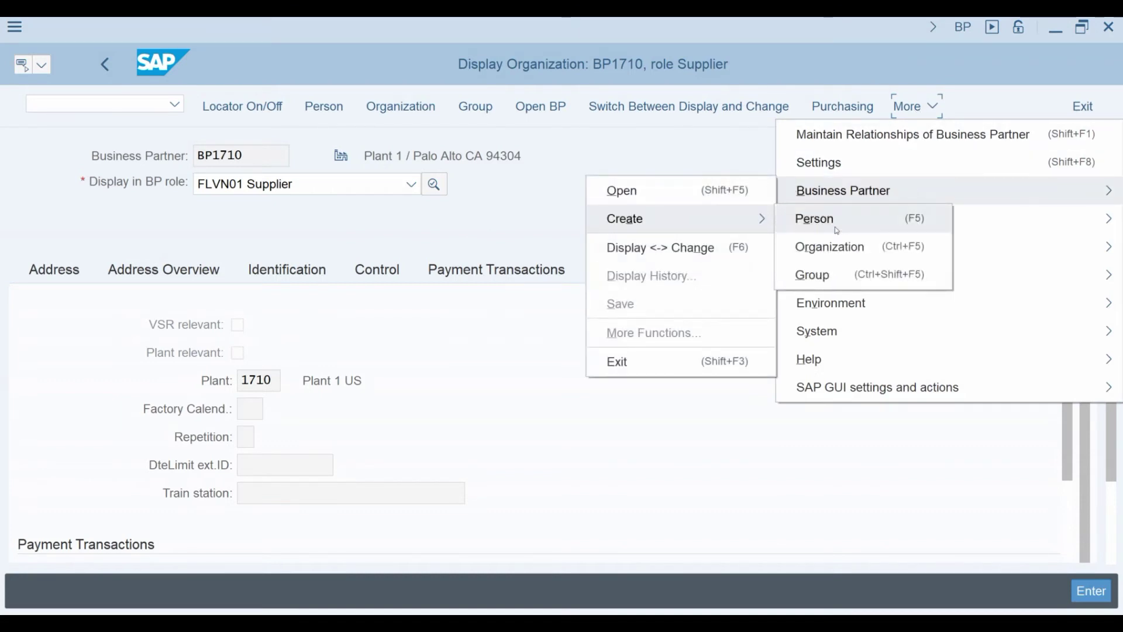
pyautogui.click(840, 246)
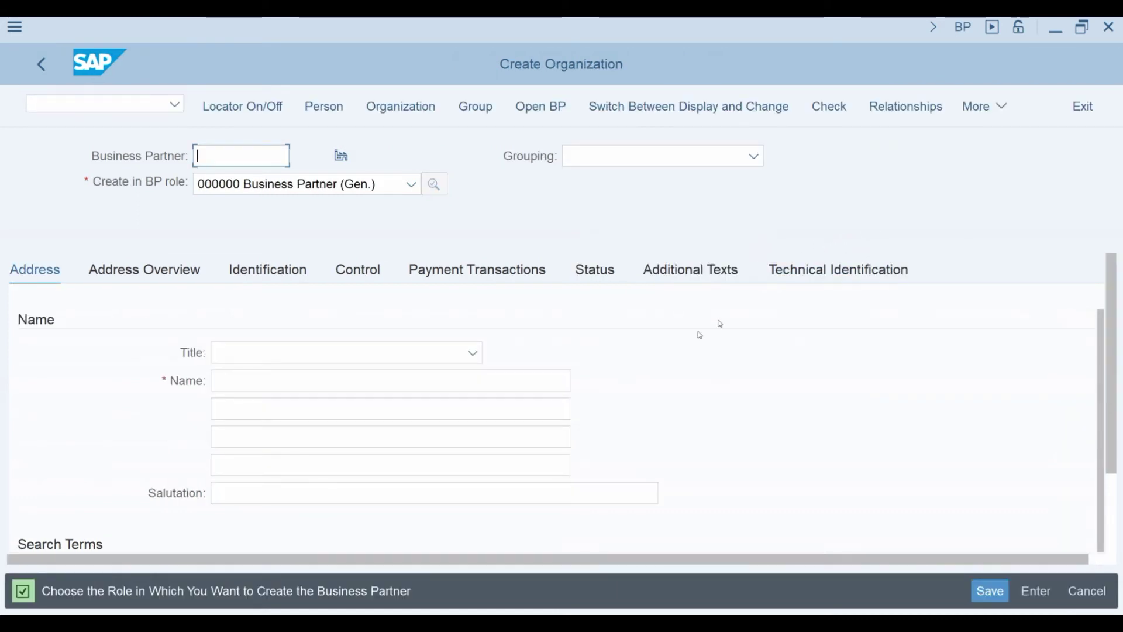
pyautogui.click(355, 186)
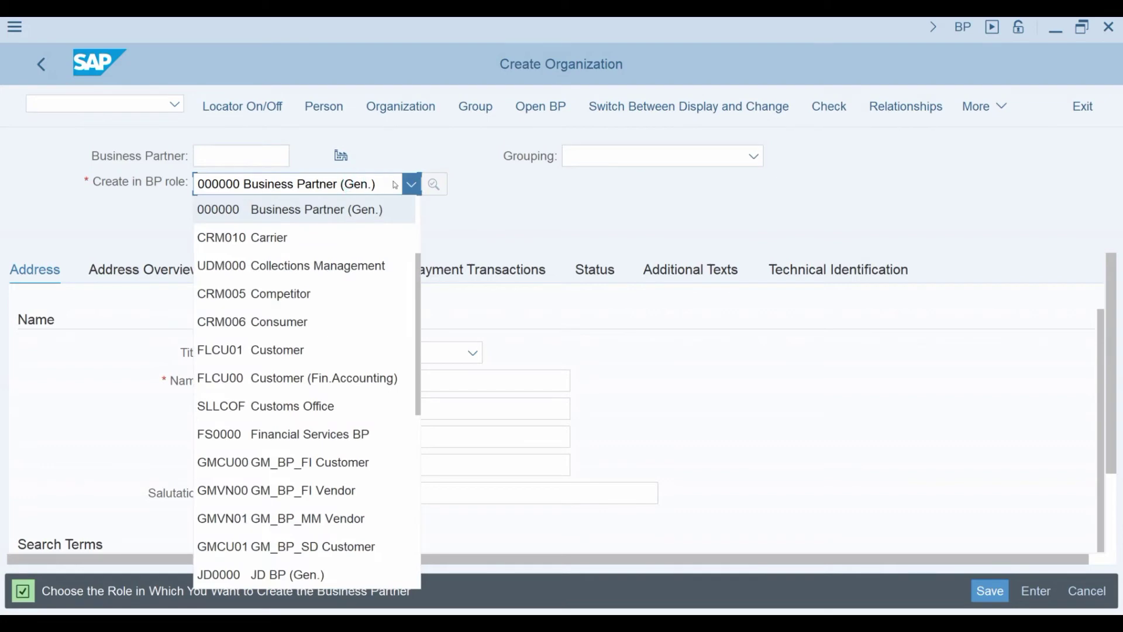
pyautogui.click(571, 221)
# Look through the business partner menu and role list again, and leave the organization creation without saving.
pyautogui.click(1002, 109)
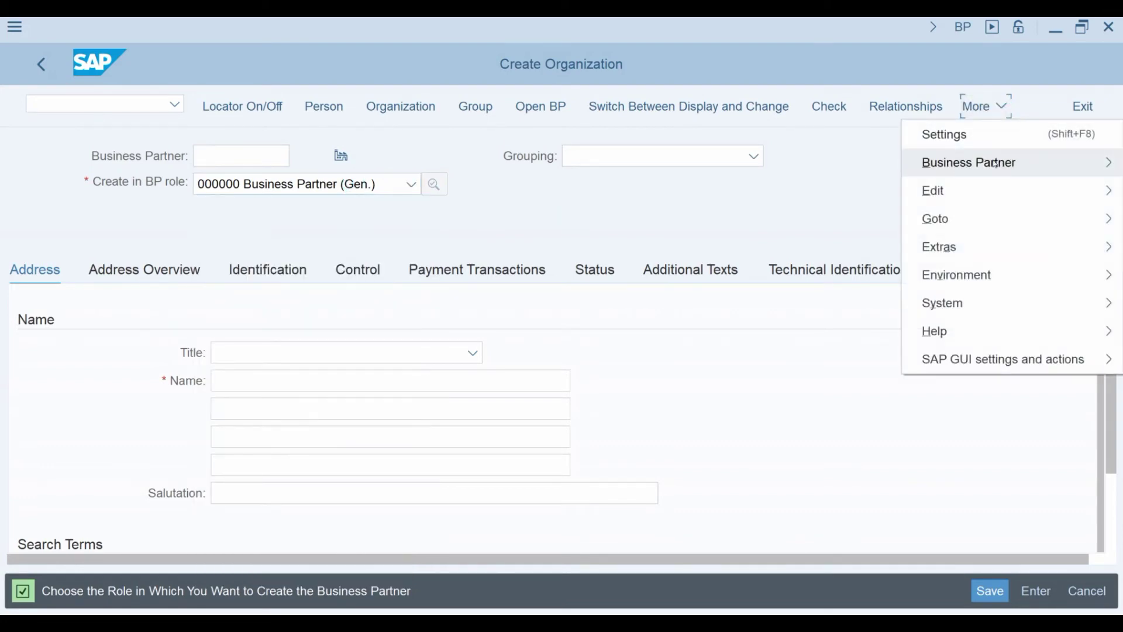
pyautogui.moveTo(970, 163)
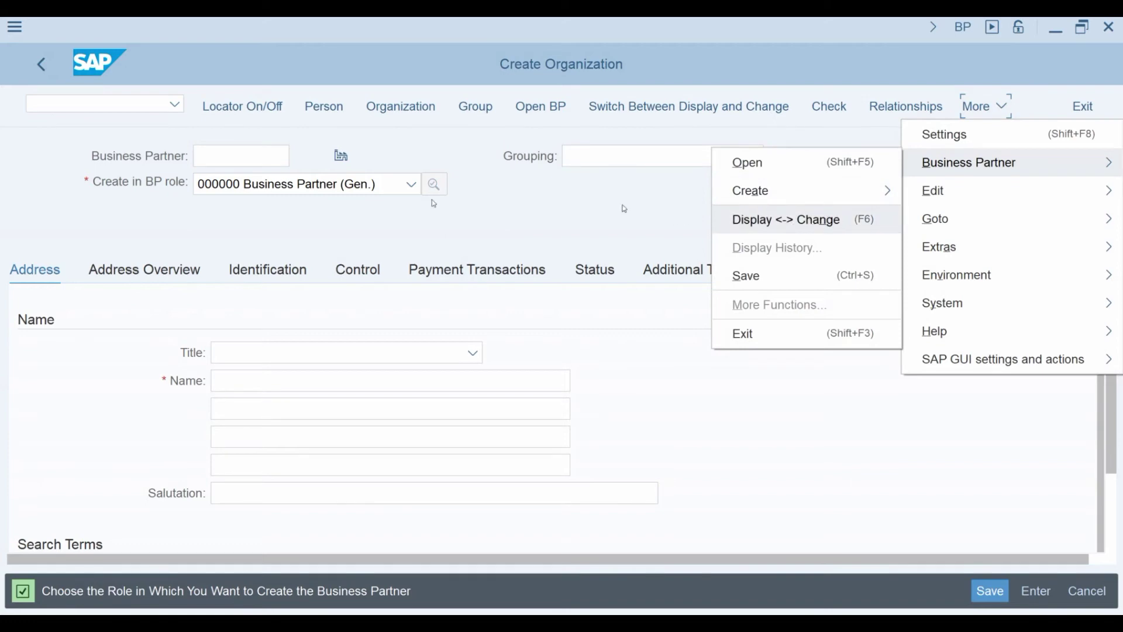
pyautogui.click(789, 223)
pyautogui.click(397, 184)
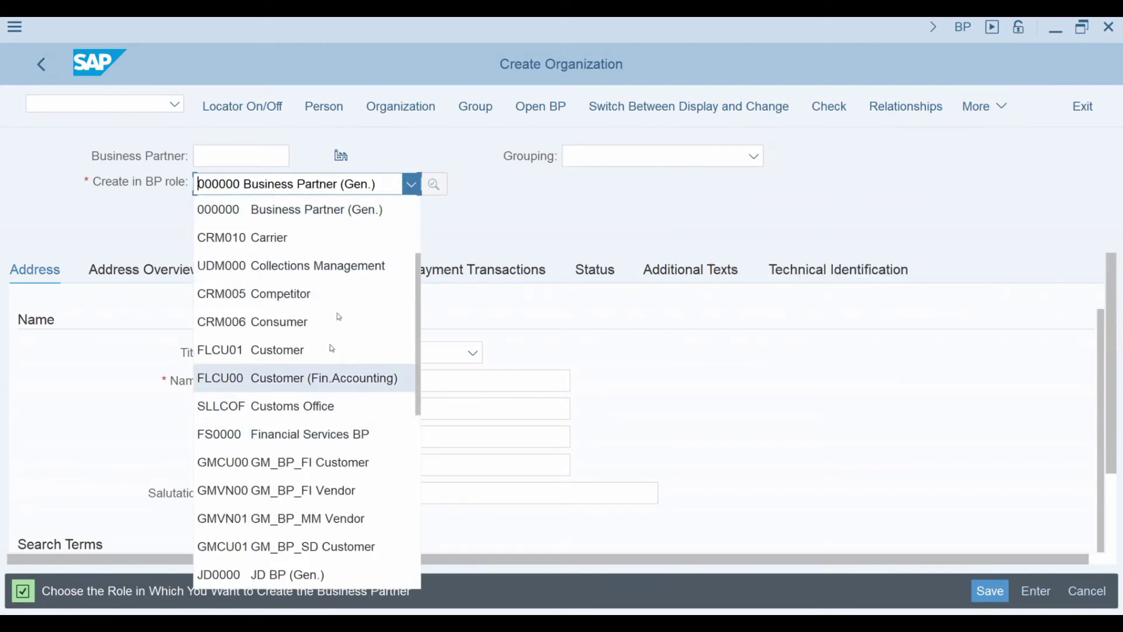
pyautogui.click(526, 220)
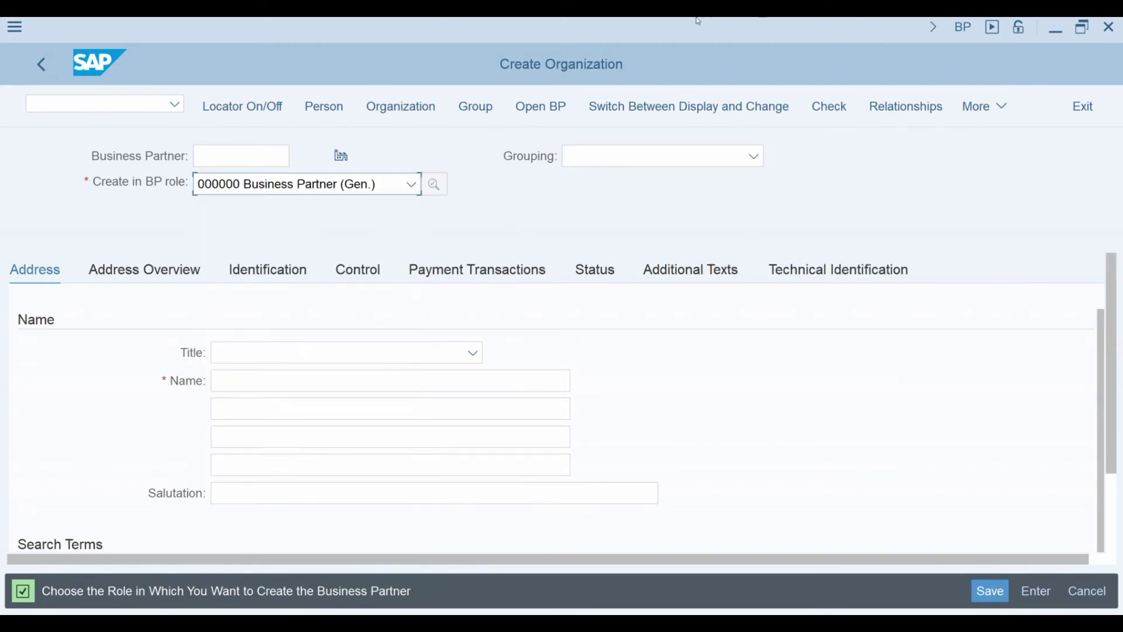
pyautogui.click(499, 166)
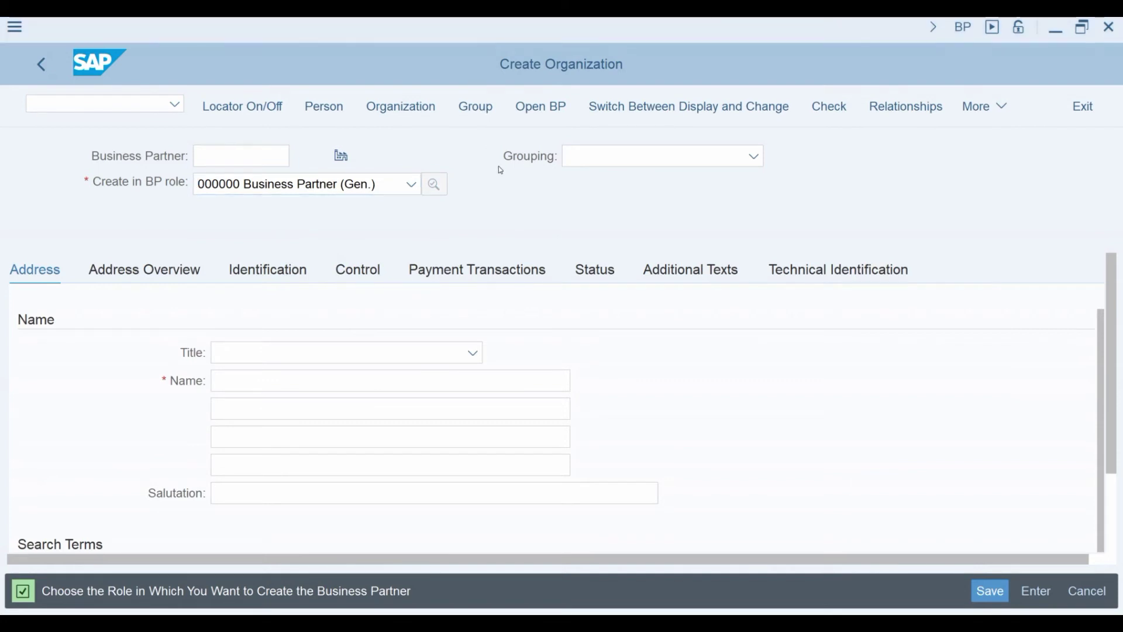
pyautogui.click(42, 65)
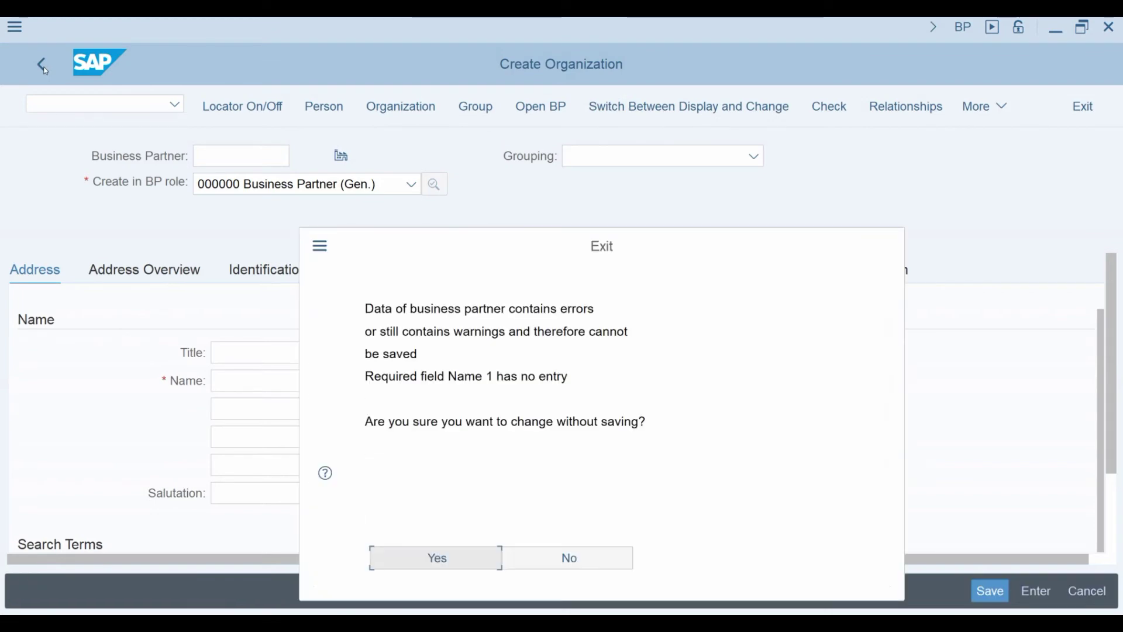
pyautogui.click(448, 562)
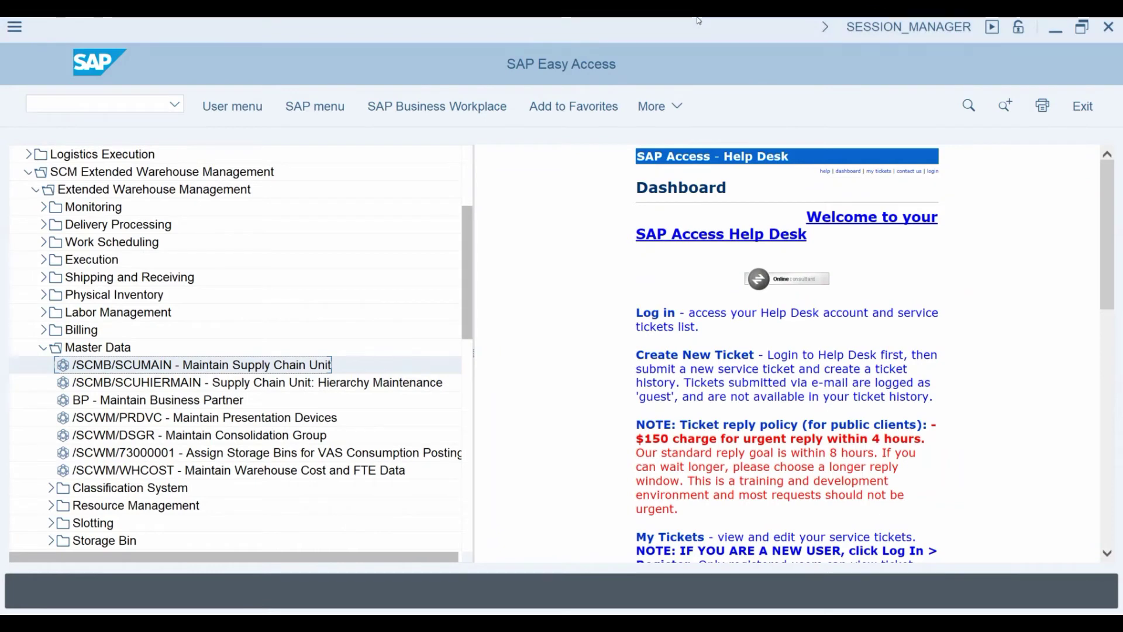
# Open Assignments: Warehouse Numbers/Business Partners from the Extended Warehouse Management settings for warehouse number Q001.
pyautogui.click(42, 348)
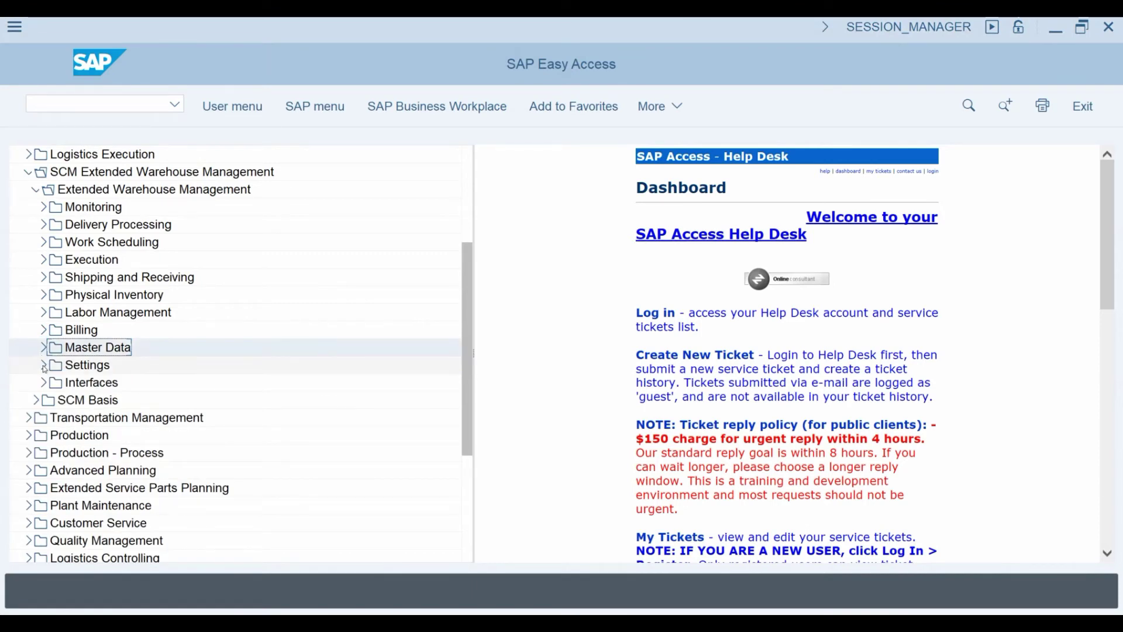
pyautogui.click(44, 365)
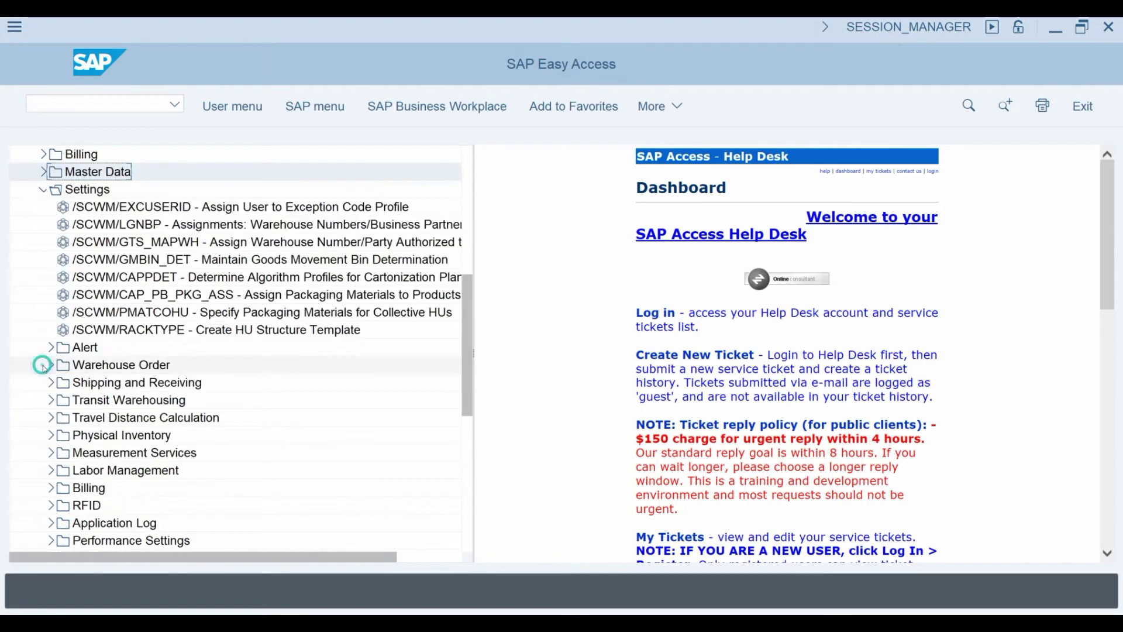
pyautogui.click(198, 229)
pyautogui.doubleClick(199, 228)
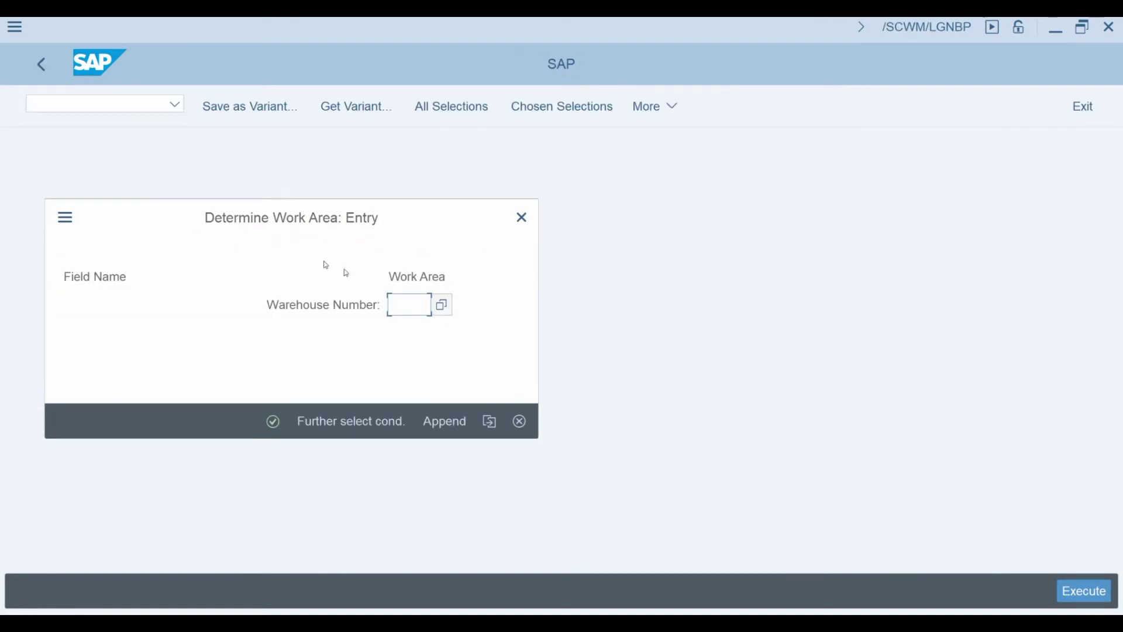
pyautogui.click(401, 304)
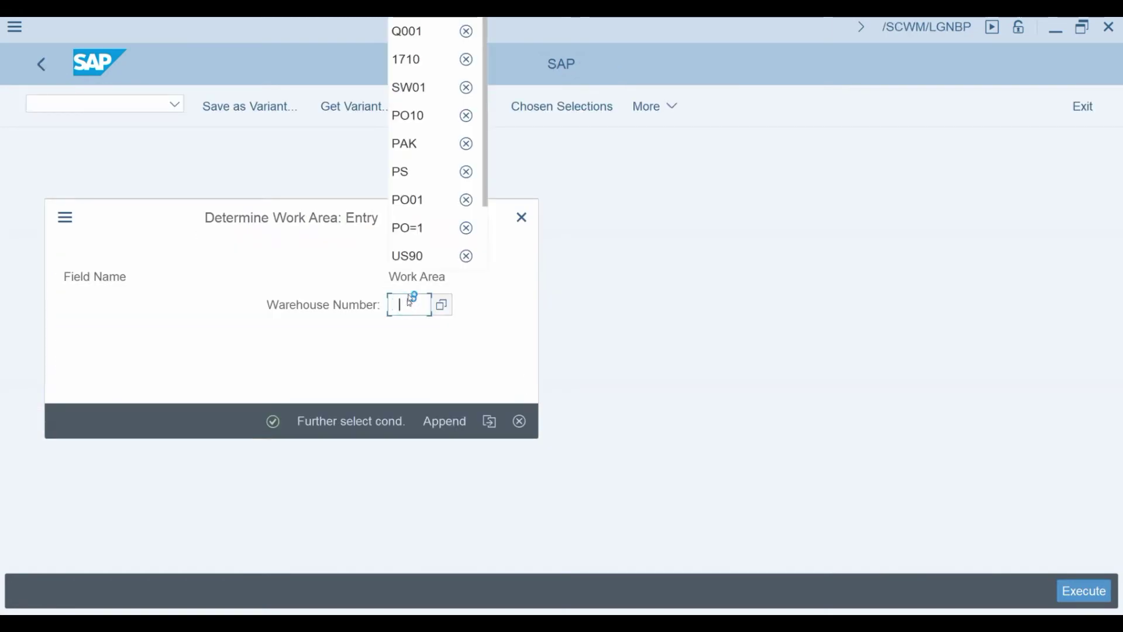
pyautogui.click(397, 35)
pyautogui.click(273, 421)
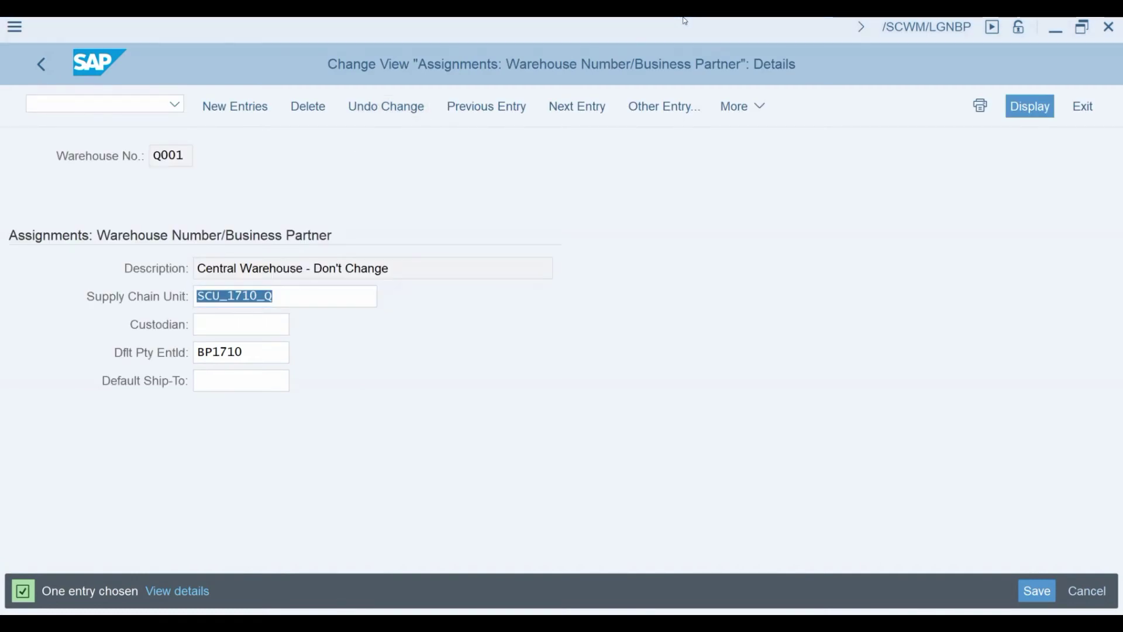
# Review the supply chain unit, default party entitled, custodian and default ship-to fields of warehouse Q001.
pyautogui.click(308, 298)
pyautogui.doubleClick(338, 291)
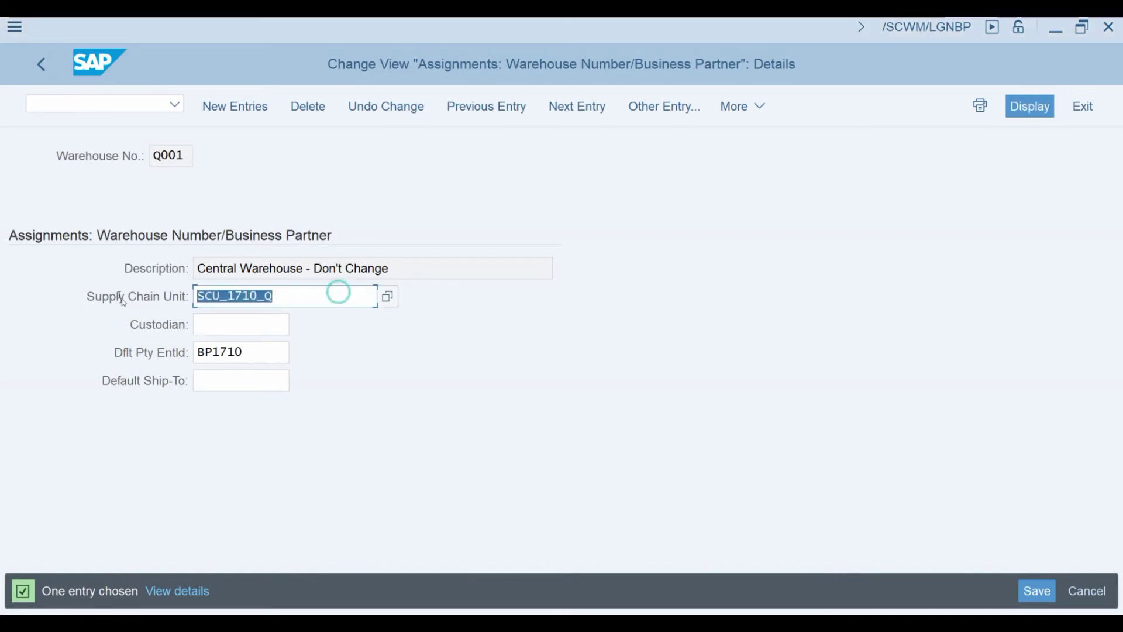
pyautogui.click(317, 293)
pyautogui.click(268, 357)
pyautogui.doubleClick(266, 357)
pyautogui.click(266, 355)
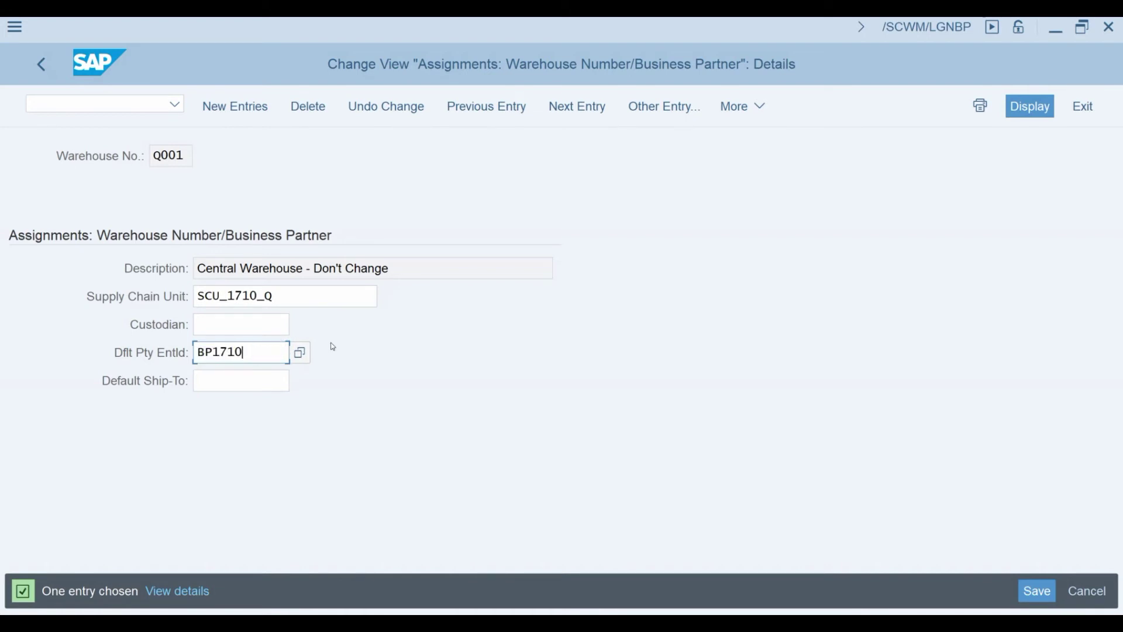
pyautogui.click(240, 319)
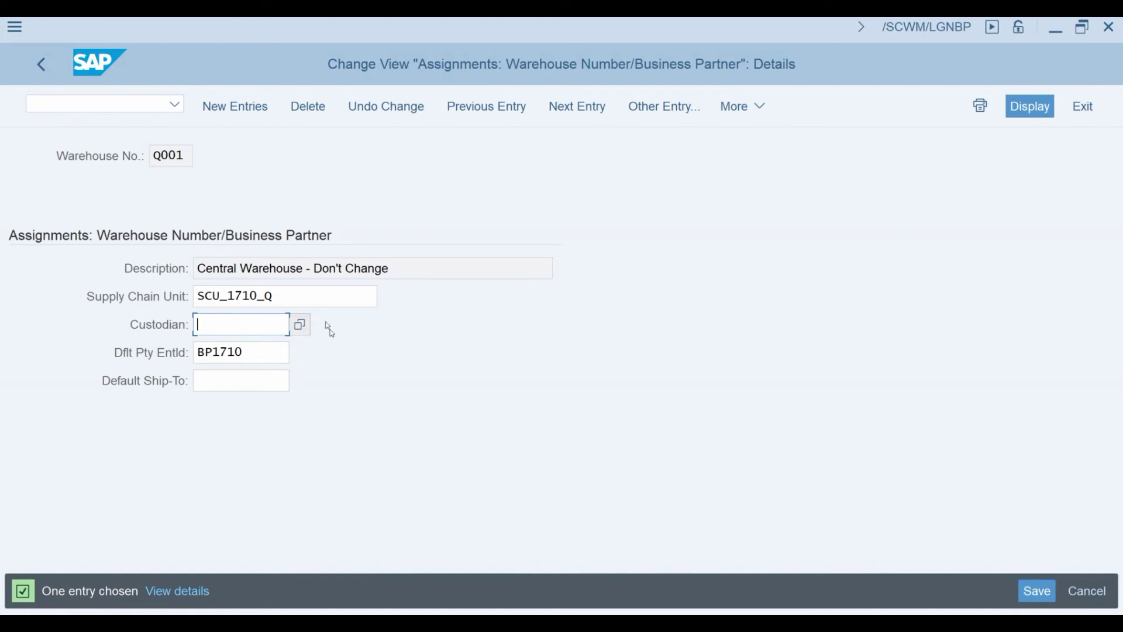
pyautogui.click(226, 377)
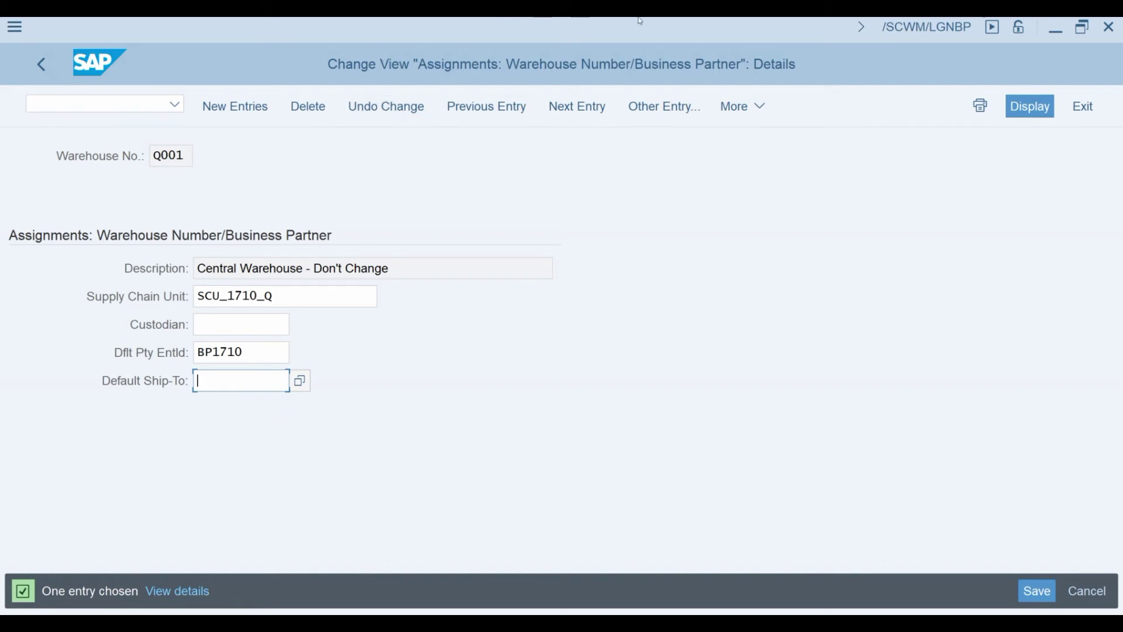
# Switch to PowerPoint to view the organizational structures slide and return to the warehouse Q001 assignments in SAP.
pyautogui.click(692, 21)
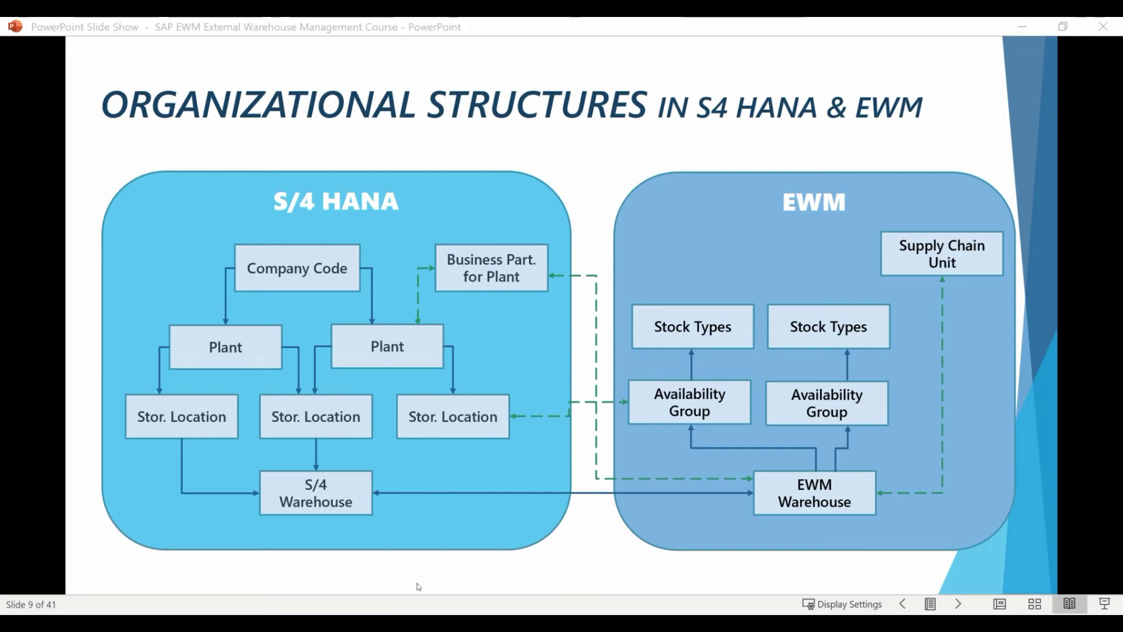
pyautogui.moveTo(409, 622)
pyautogui.click(448, 579)
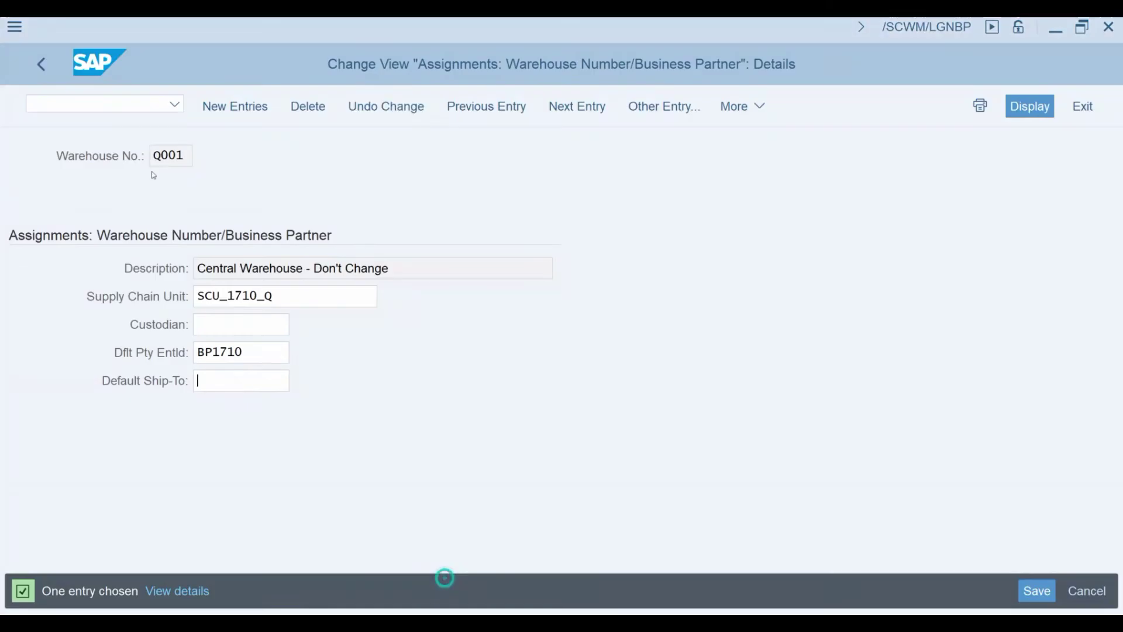
# Start transaction SPRO with /nspro, open the SAP Reference IMG, and locate the SCM Extended Warehouse Management section.
pyautogui.click(107, 110)
pyautogui.write('/nspr')
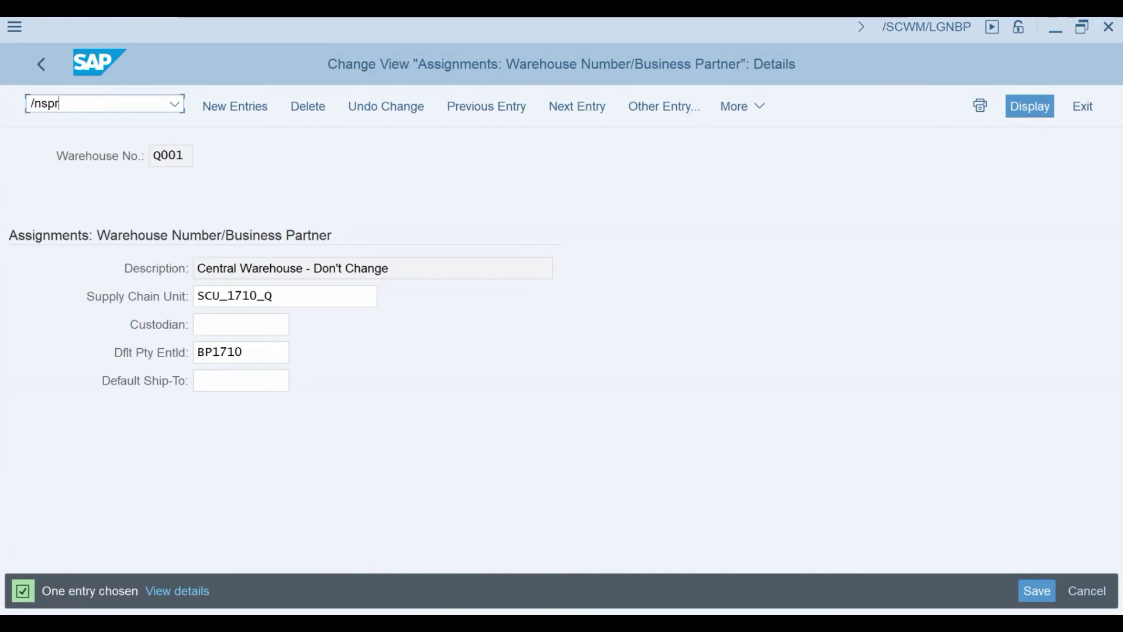
pyautogui.press('Return')
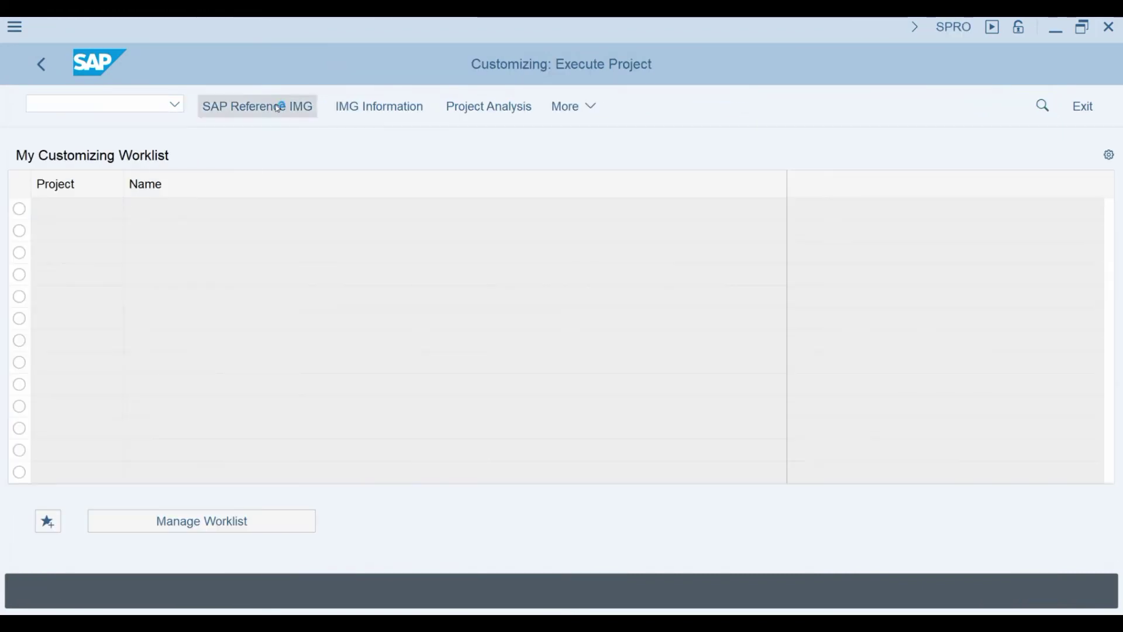
pyautogui.click(279, 109)
pyautogui.click(1110, 442)
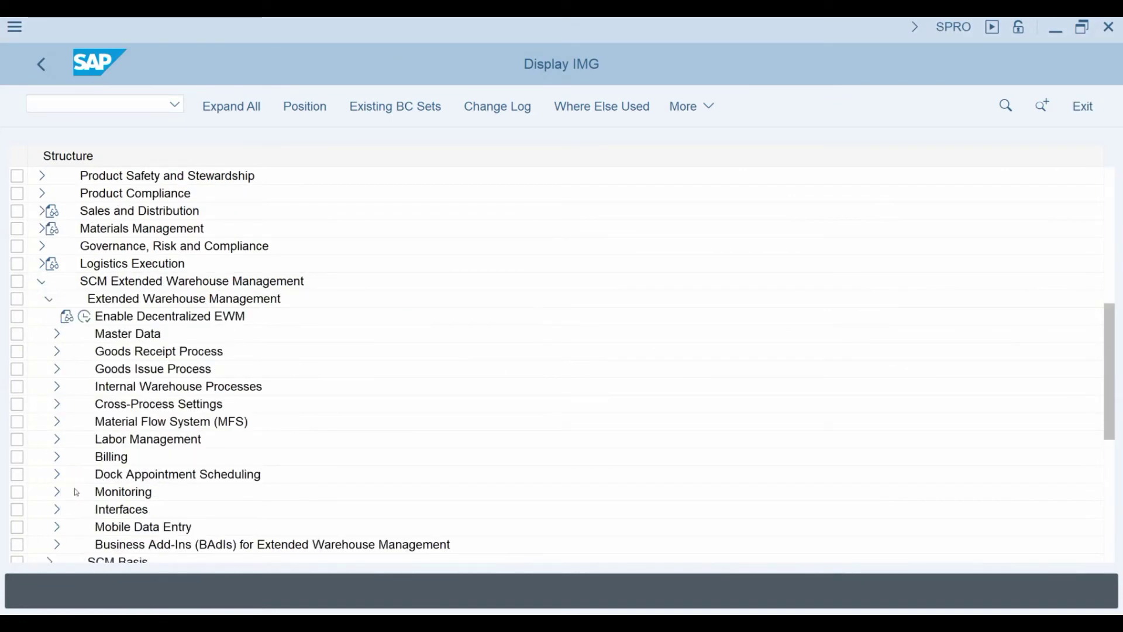
# Open the customizing activity Map Storage Locations from ERP System to EWM under Interfaces, ERP Integration, Goods Movements.
pyautogui.click(57, 509)
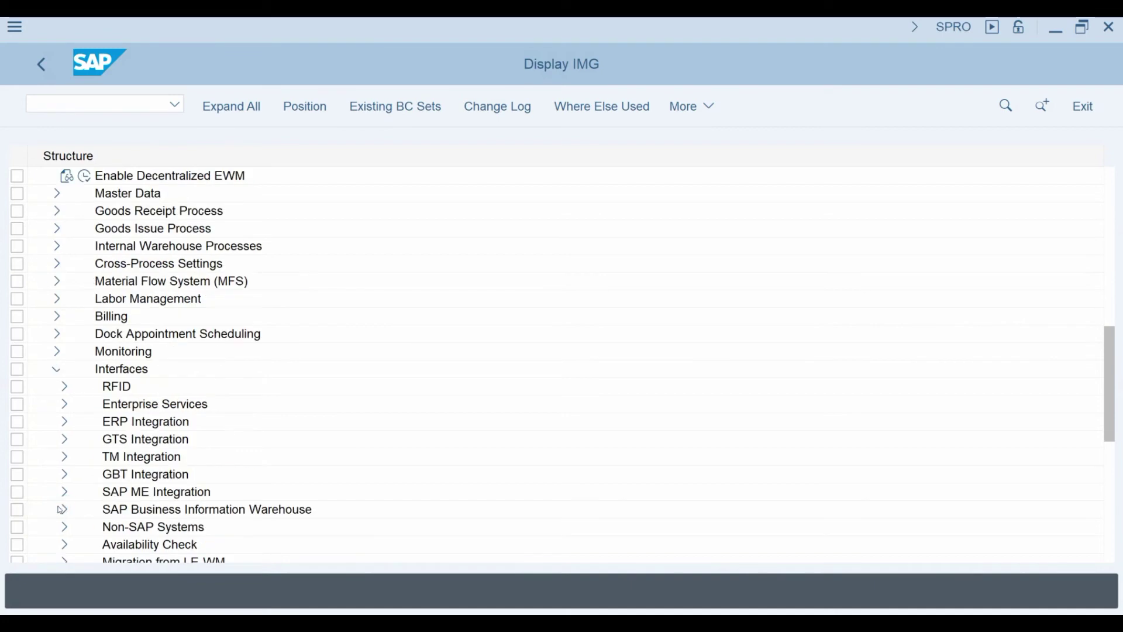
pyautogui.click(64, 421)
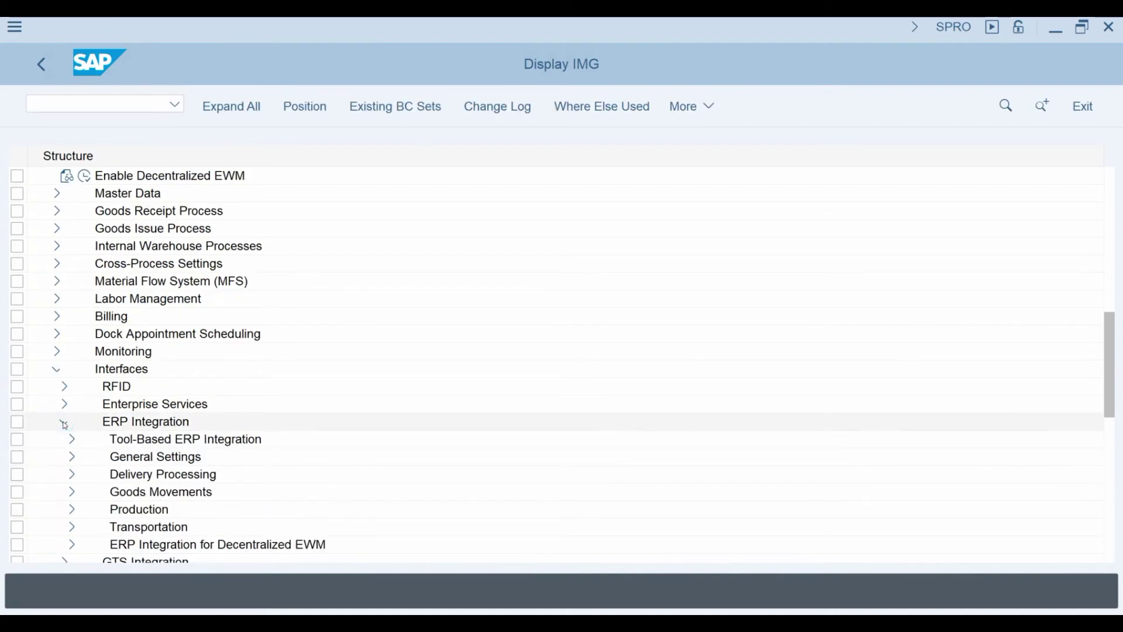
pyautogui.click(72, 492)
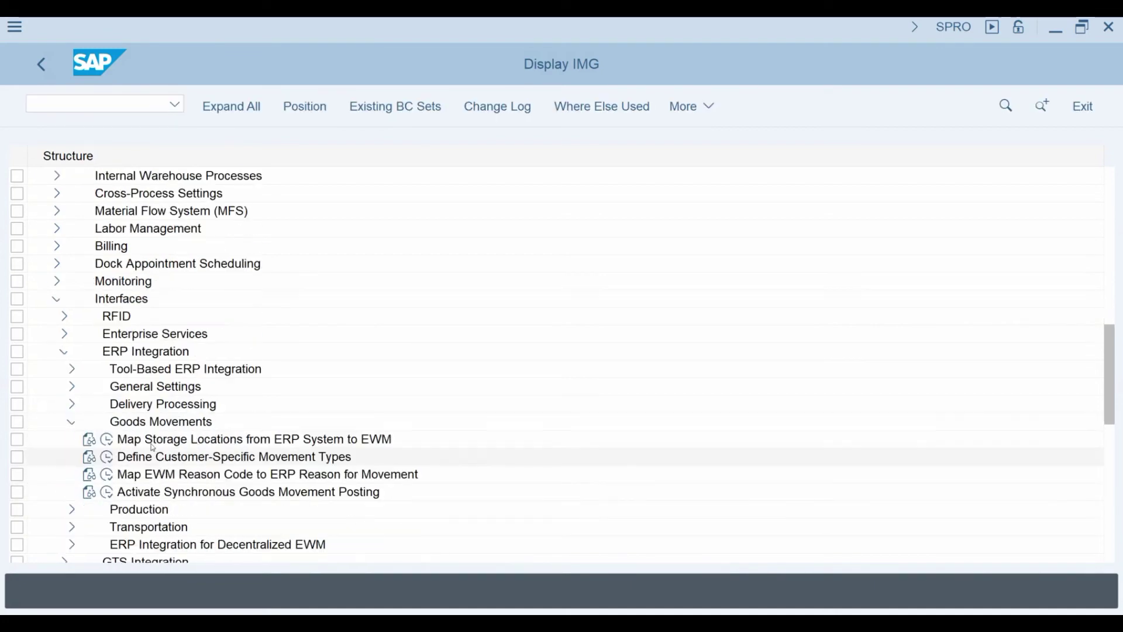
pyautogui.click(106, 439)
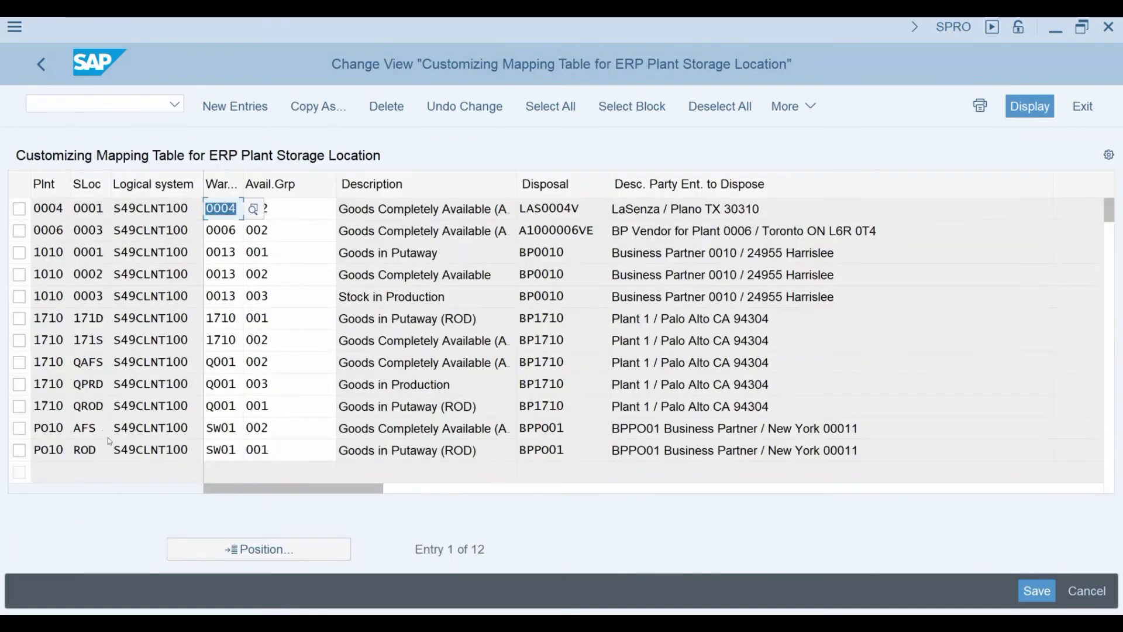
# Mark the plant 1710 mapping entries for storage locations QAFS, QPRD and QROD and review their warehouse Q001 assignment.
pyautogui.click(22, 363)
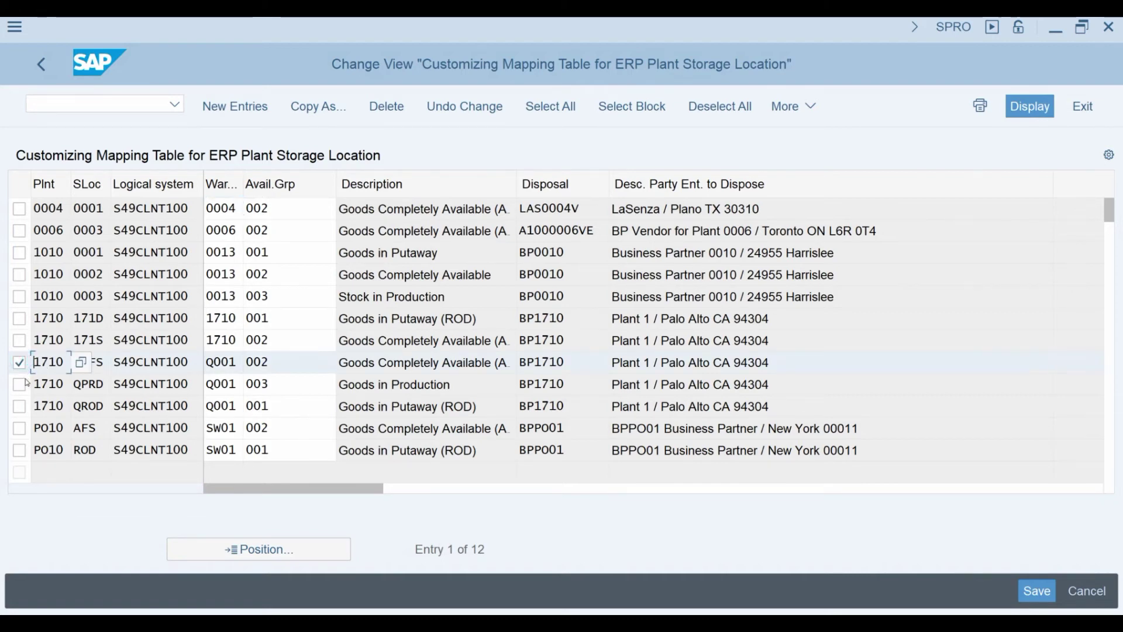
pyautogui.click(23, 384)
pyautogui.click(22, 407)
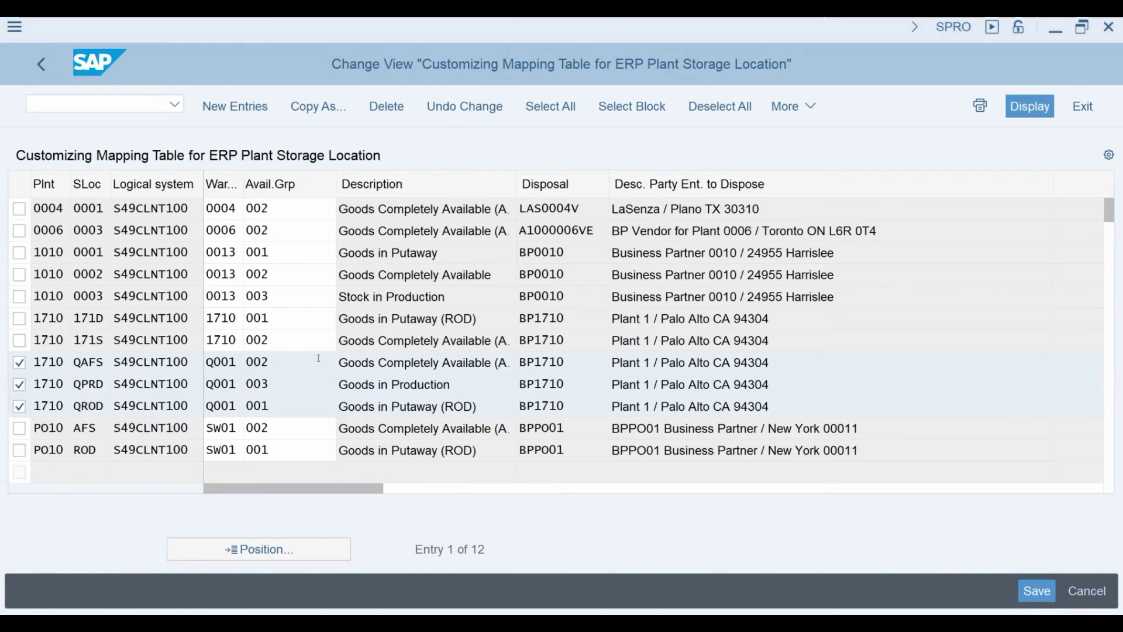
pyautogui.click(102, 364)
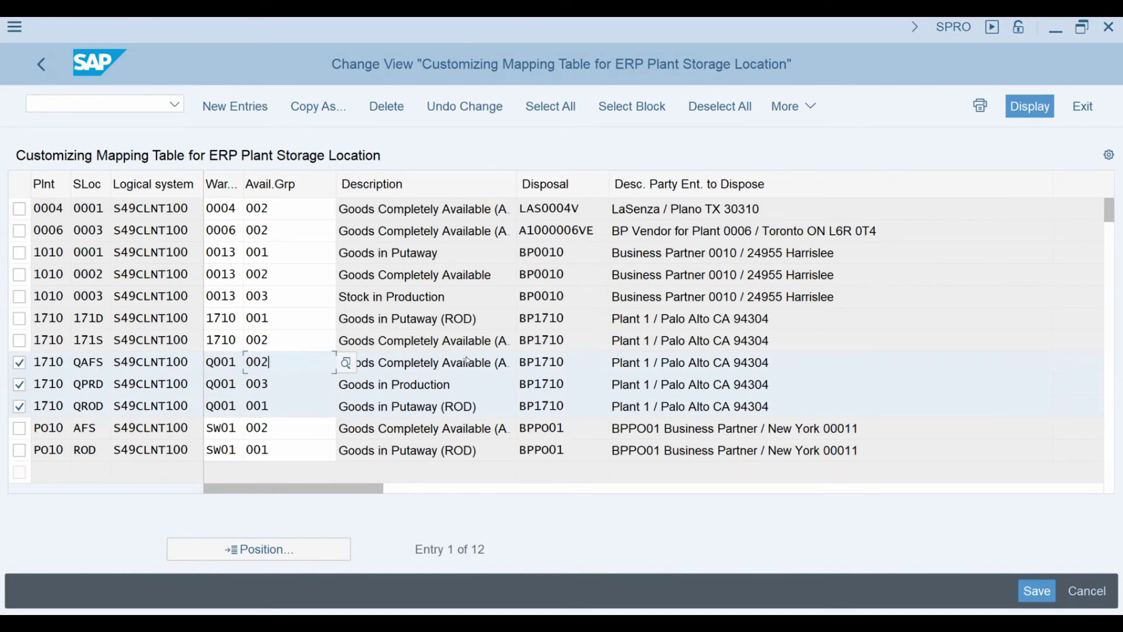
# Display the possible availability groups for the QAFS entry of warehouse Q001, and close the list without changing the value.
pyautogui.click(323, 362)
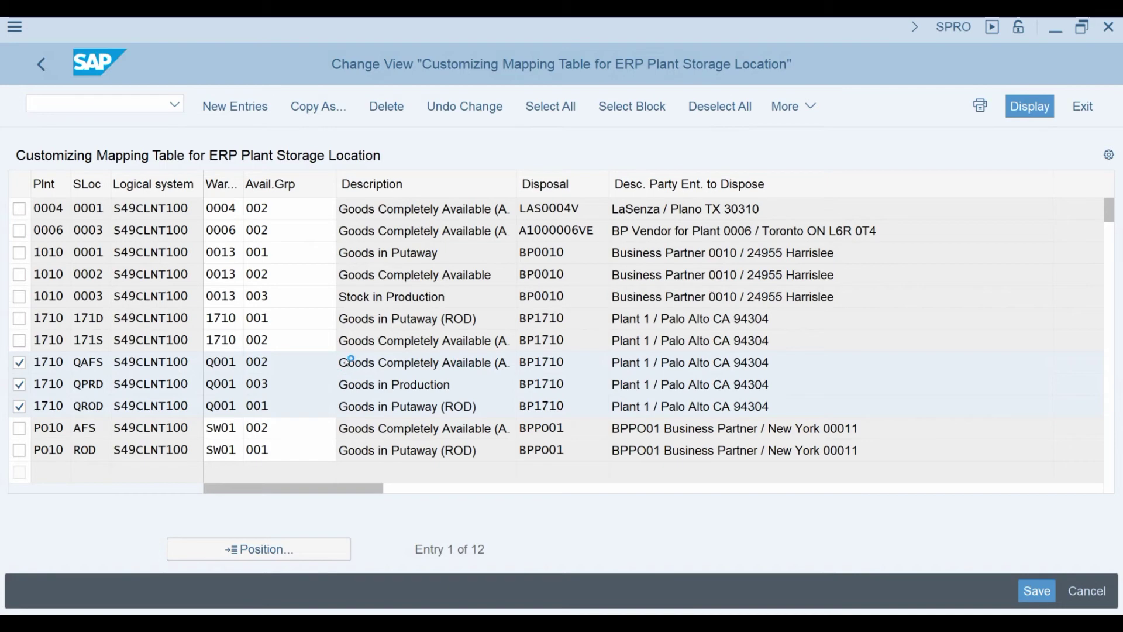
pyautogui.press('F4')
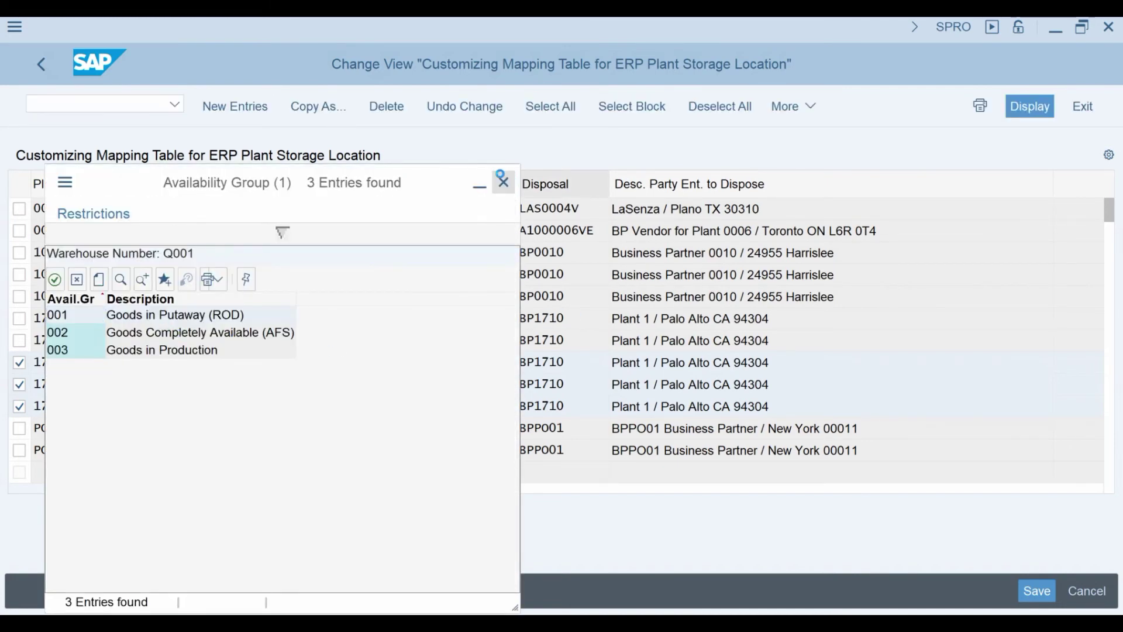
pyautogui.click(503, 182)
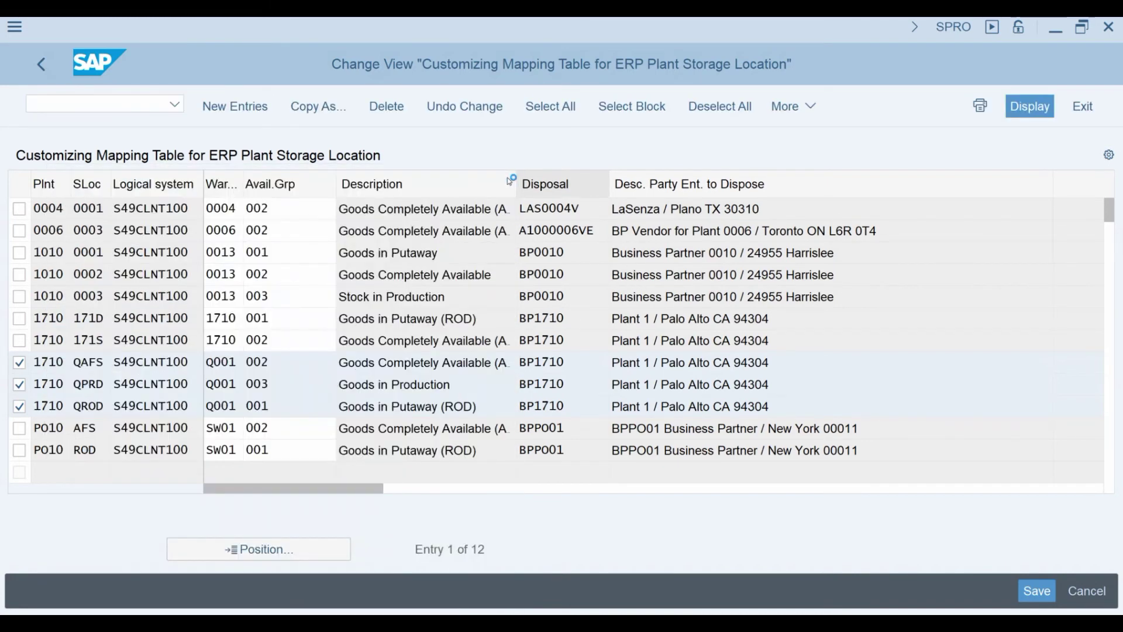
pyautogui.click(187, 361)
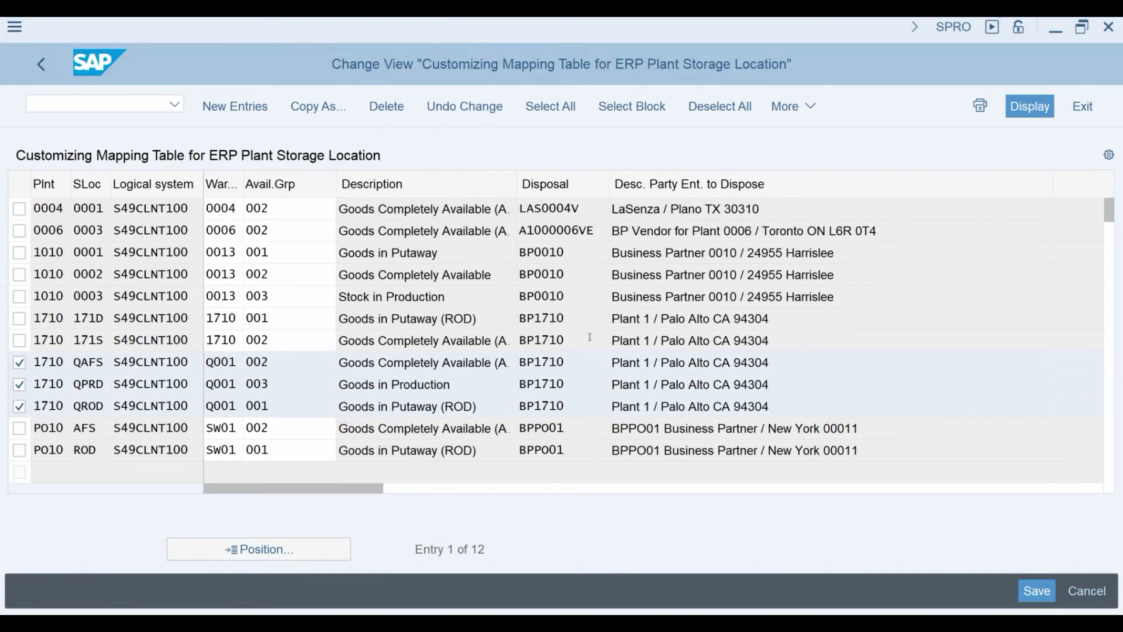
# Return to the IMG structure, collapse Interfaces, and open Configure Availability Group for Putaway under Goods Receipt Process.
pyautogui.click(40, 71)
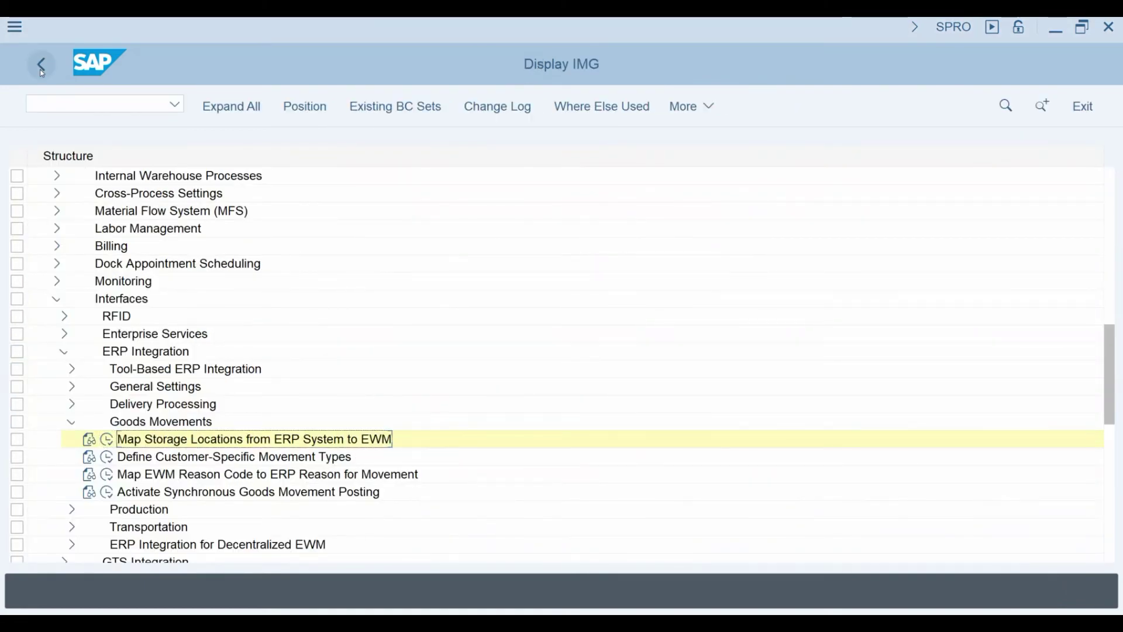
pyautogui.click(54, 298)
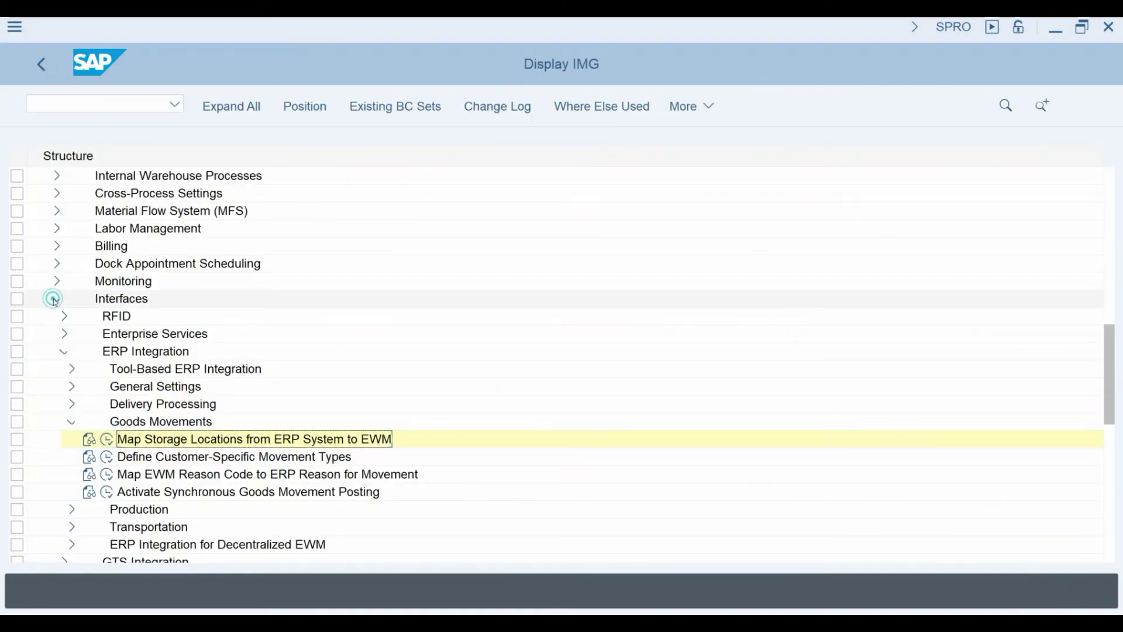
pyautogui.scroll(1, 119, 301)
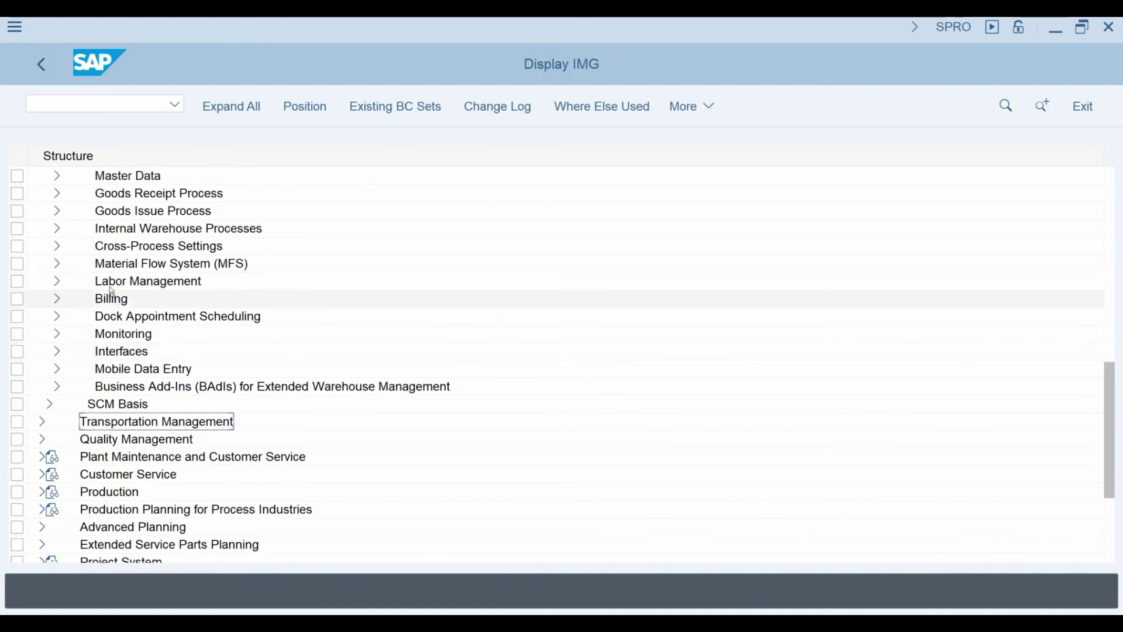
pyautogui.click(58, 195)
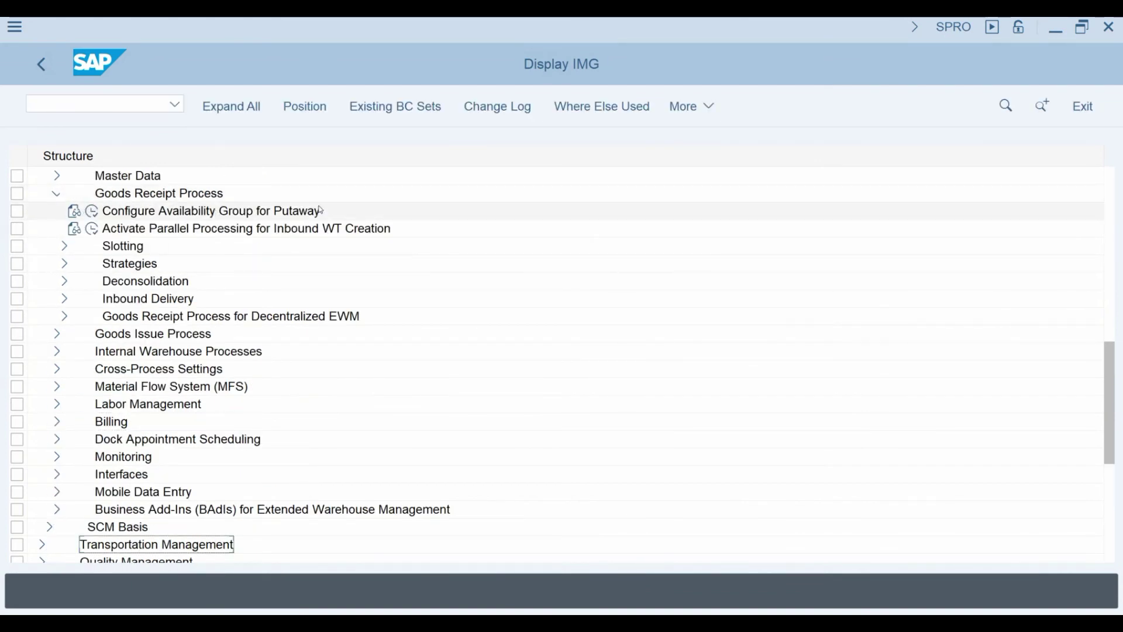
pyautogui.click(92, 211)
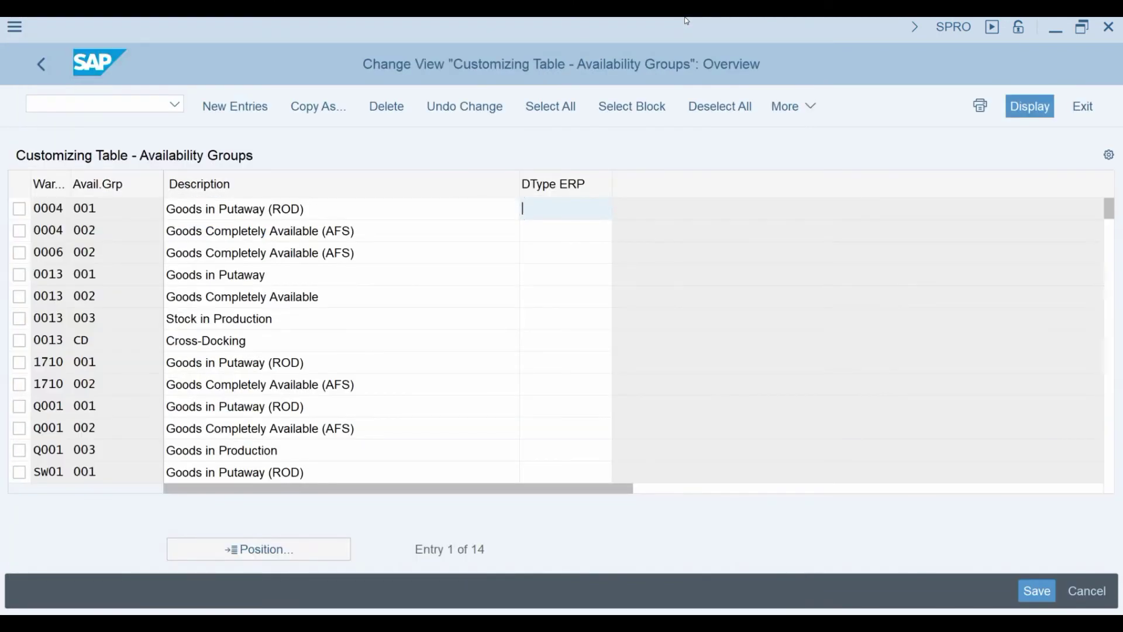
# Mark availability groups 001, 002 and 003 of warehouse Q001 for review, and switch to PowerPoint to view the organizational structures slide.
pyautogui.click(18, 406)
pyautogui.click(19, 427)
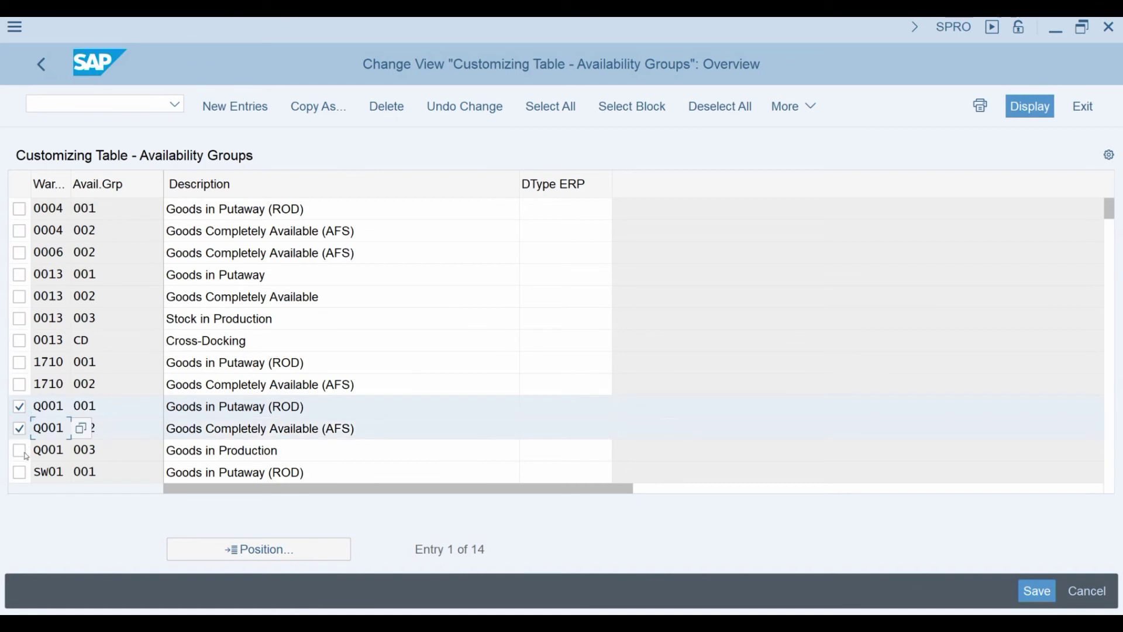
pyautogui.click(19, 449)
pyautogui.click(383, 408)
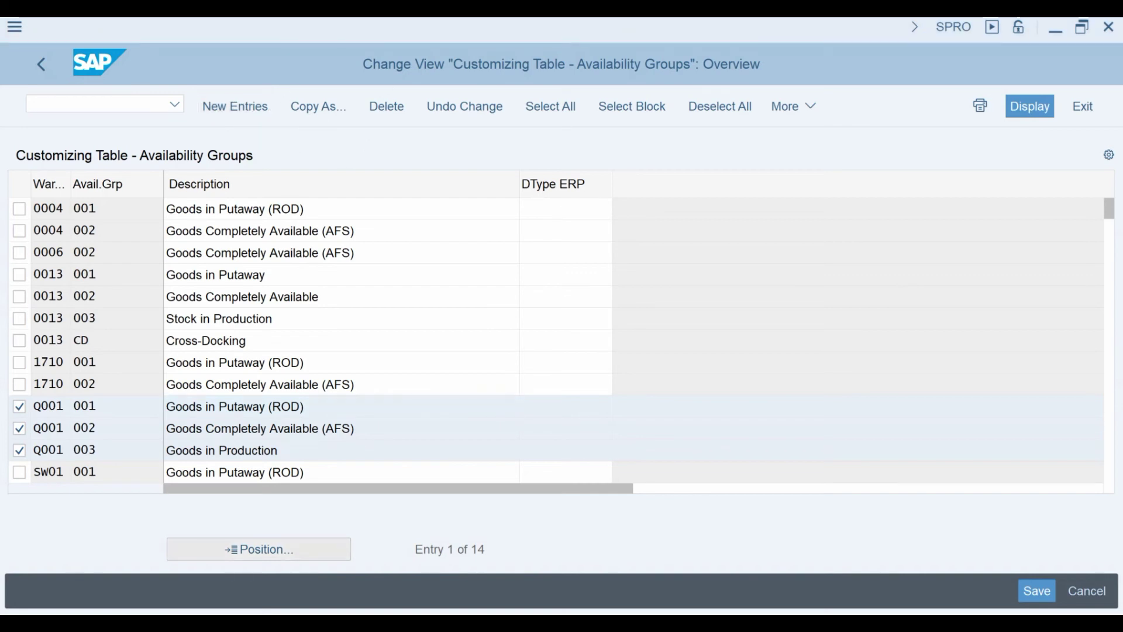
pyautogui.click(281, 556)
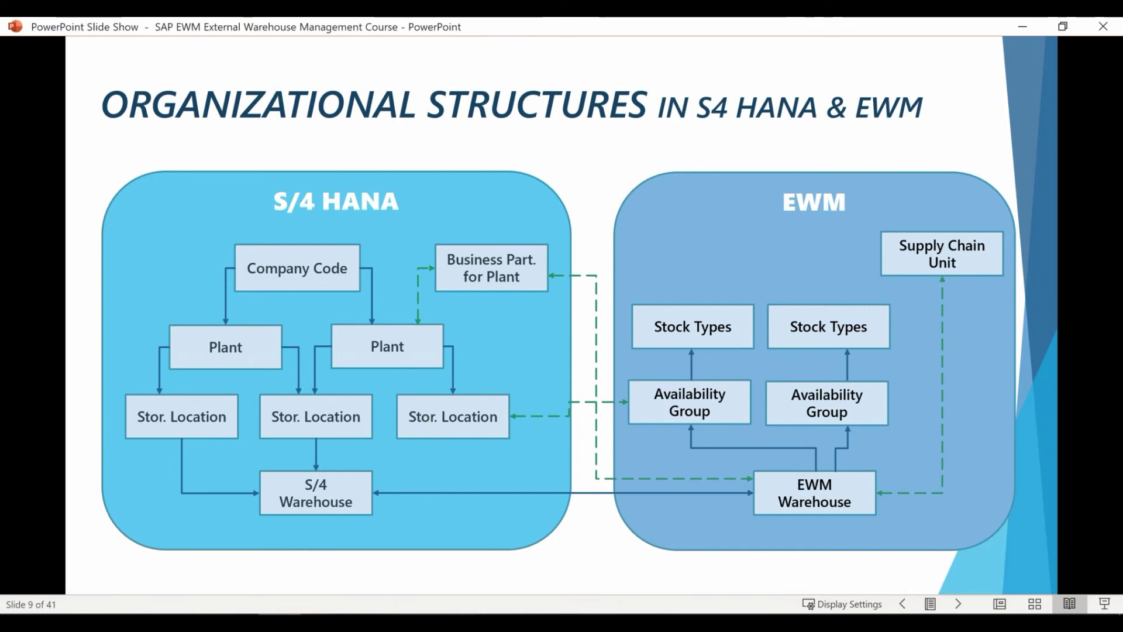